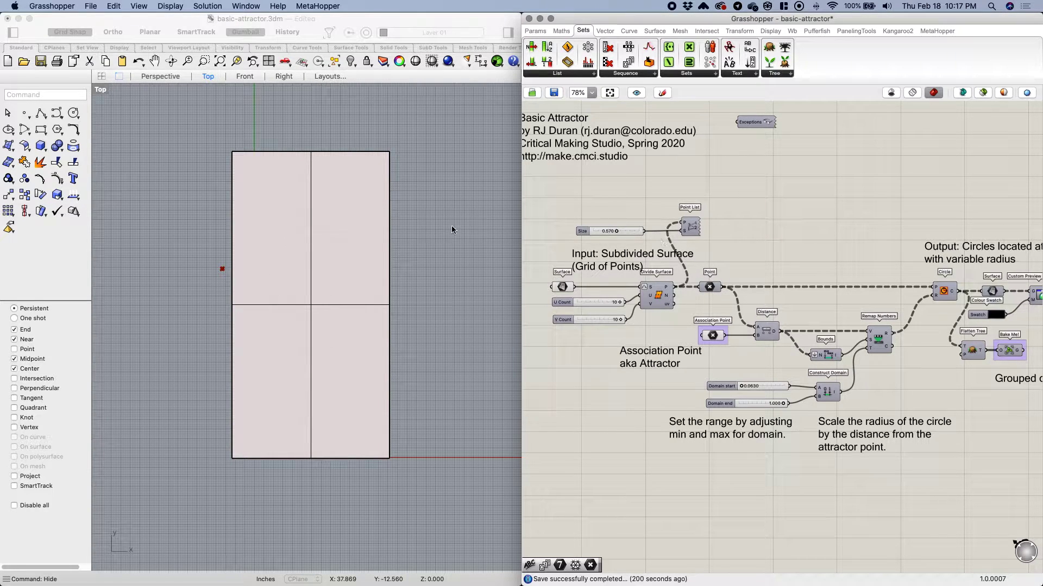
Step: Enable the preview of the Custom Preview component in the definition's circle output section
scroll(638, 195, "right", 6)
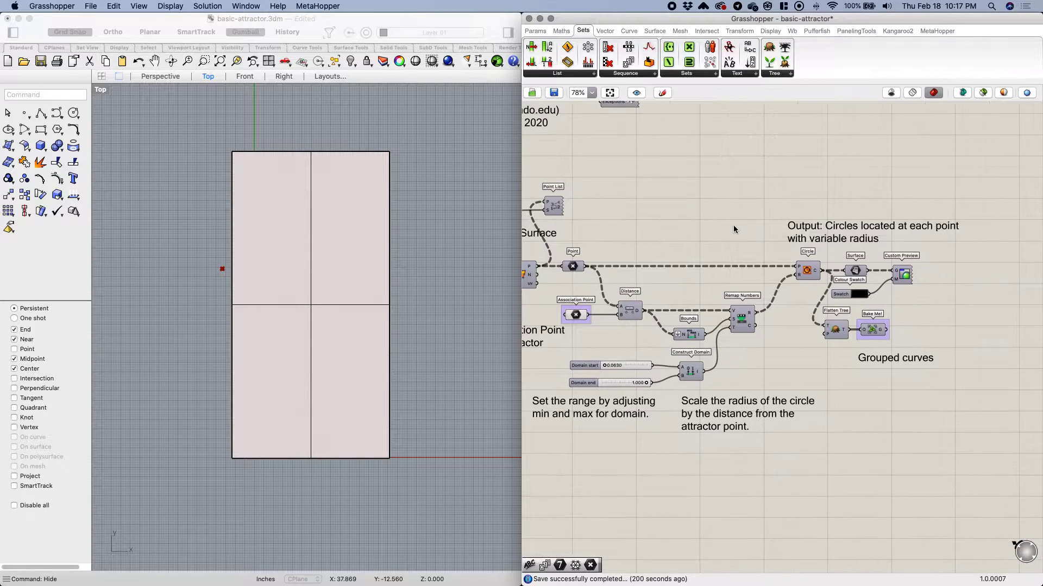
left_click(848, 273)
middle_click(854, 271)
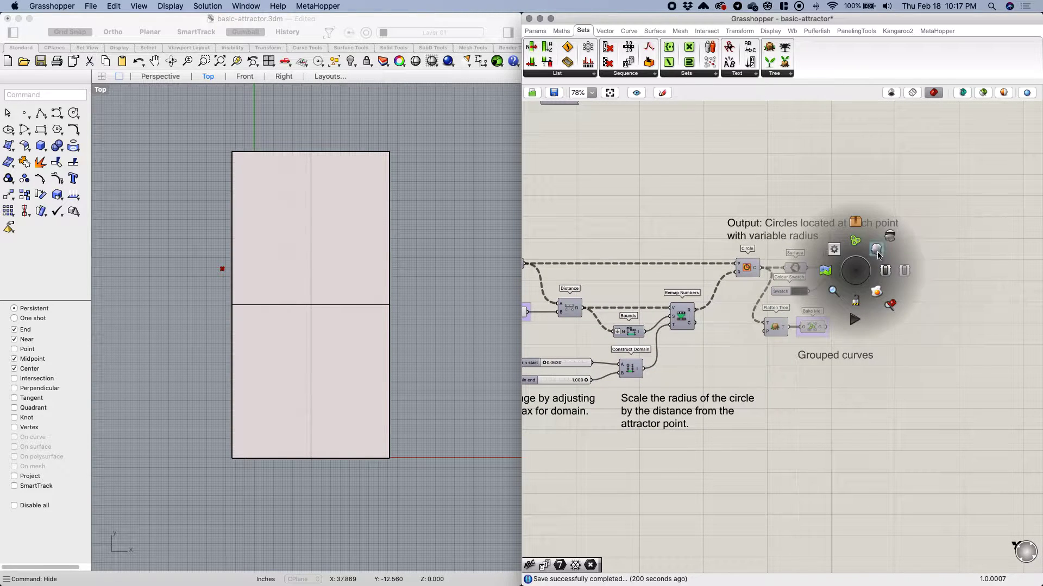
left_click(871, 243)
Step: Disable the preview of the input Surface component that feeds Divide Surface
right_click_drag(600, 224, 752, 239)
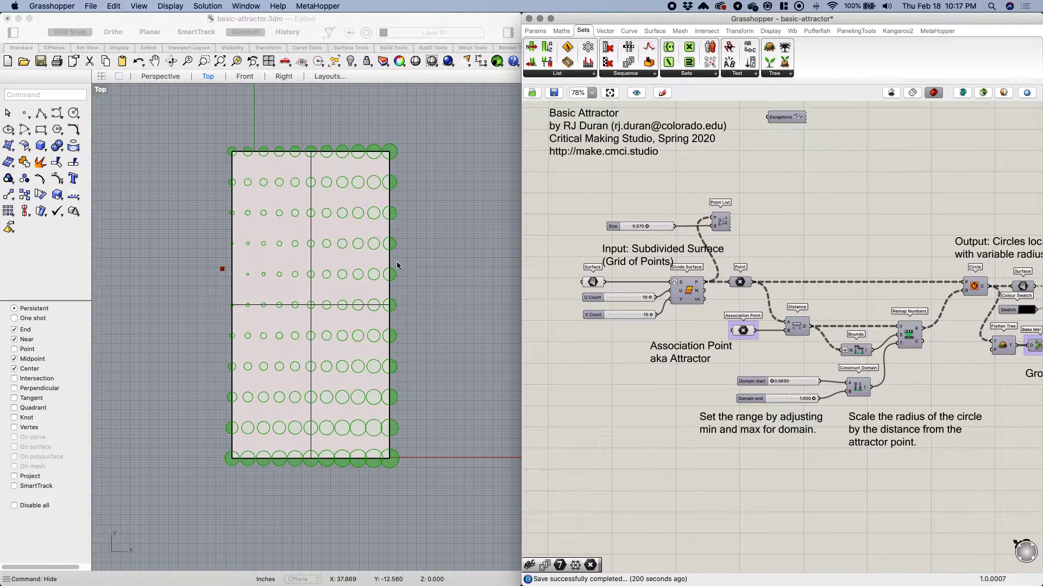
left_click(595, 278)
middle_click(595, 278)
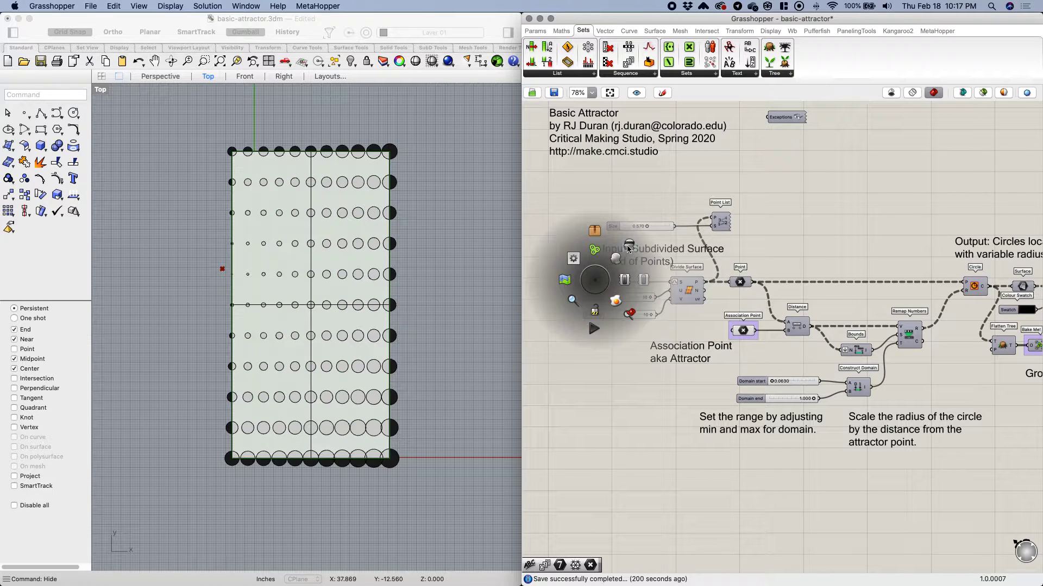
left_click(620, 247)
Step: Hide the rectangular surface in the Rhino Top viewport with the Hide command
left_click(356, 263)
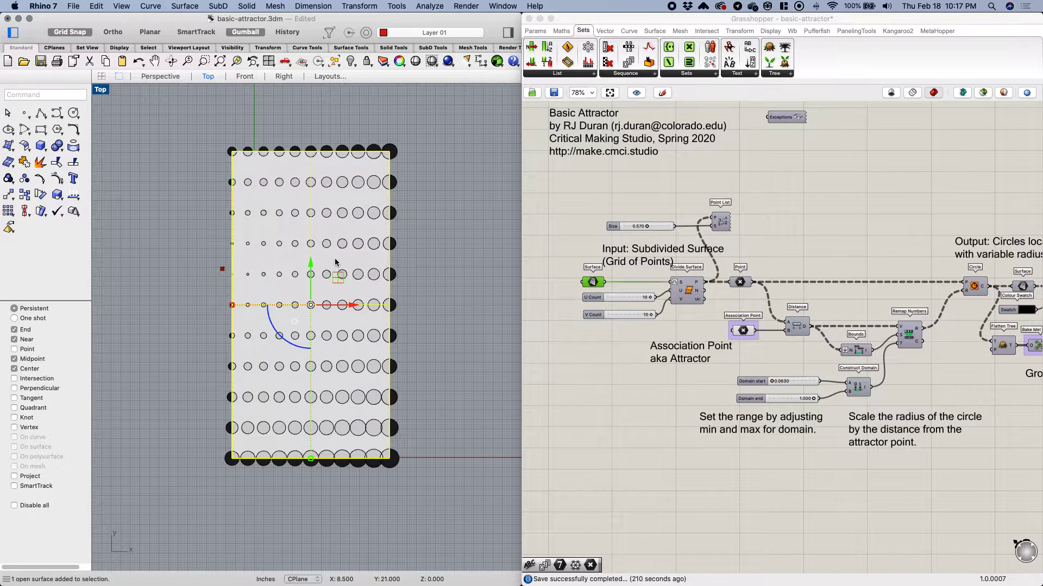
type("Hide")
key("Return")
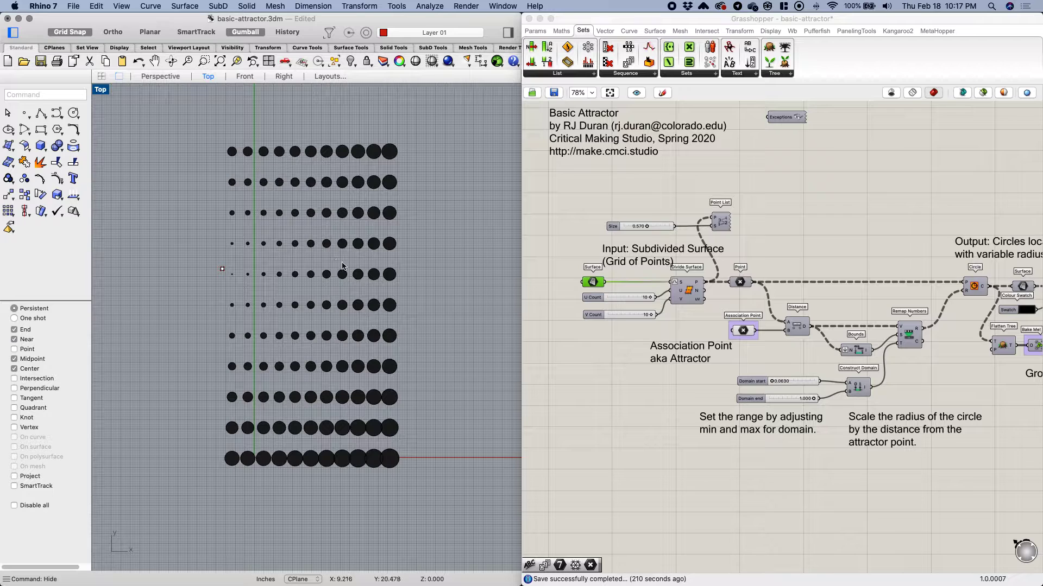
Step: Move the attractor point through several positions inside the circle grid, ending between the second and fourth columns on the third row
right_click_drag(629, 355, 600, 332)
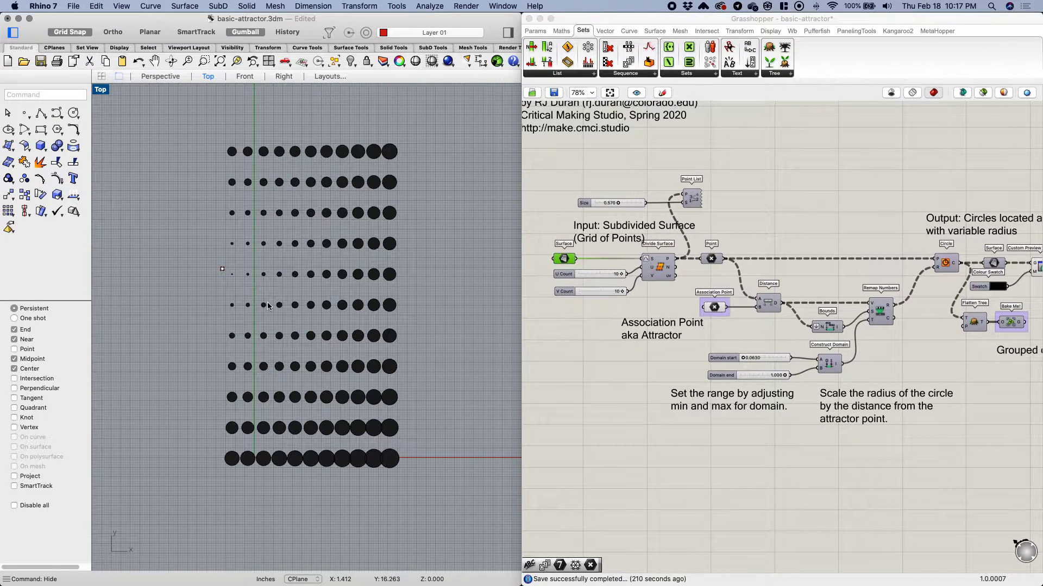
left_click(223, 269)
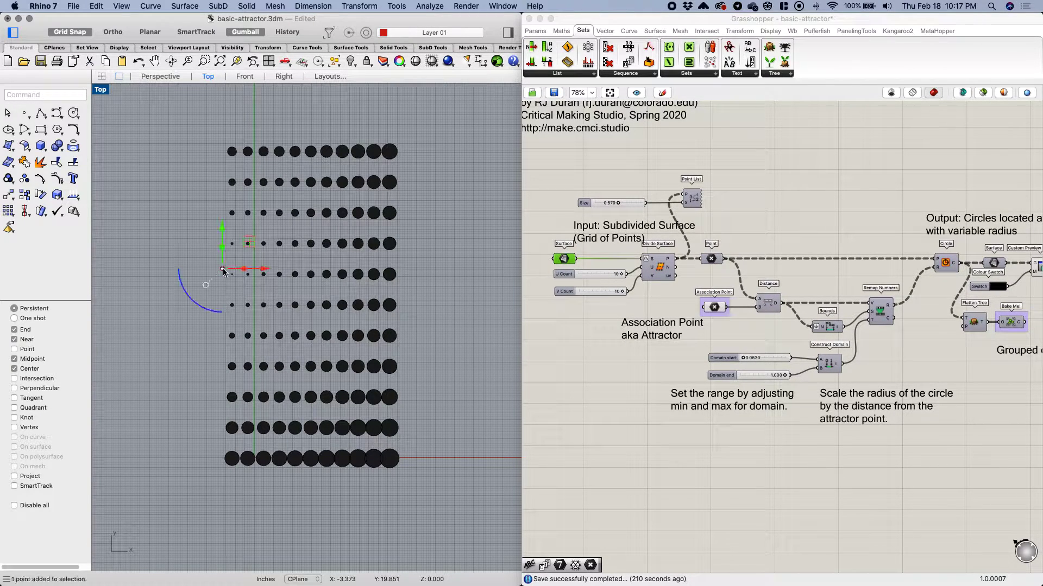
left_click_drag(268, 269, 295, 270)
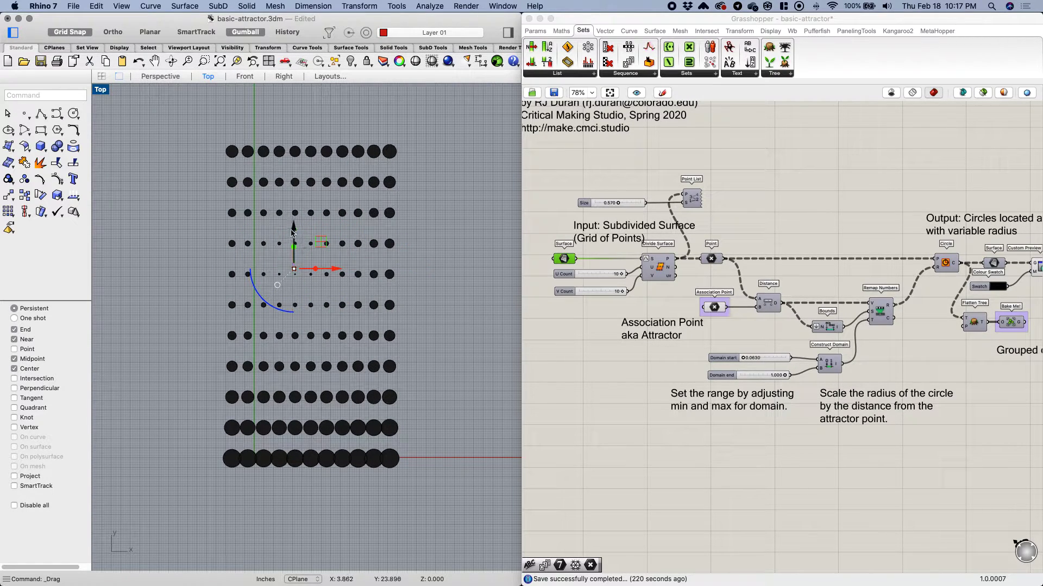
left_click_drag(292, 232, 292, 282)
left_click_drag(338, 319, 311, 234)
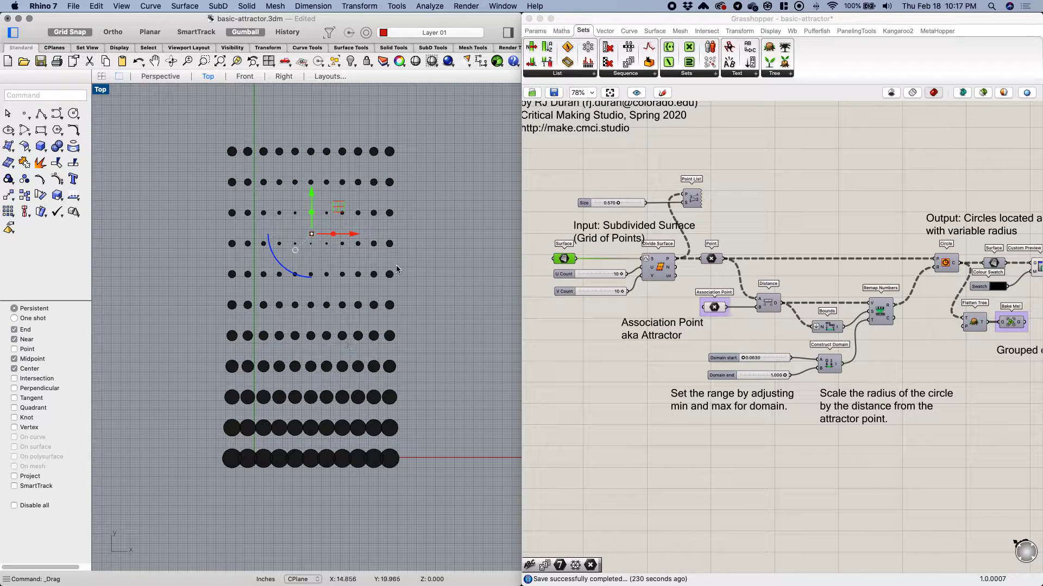
left_click_drag(311, 235, 271, 213)
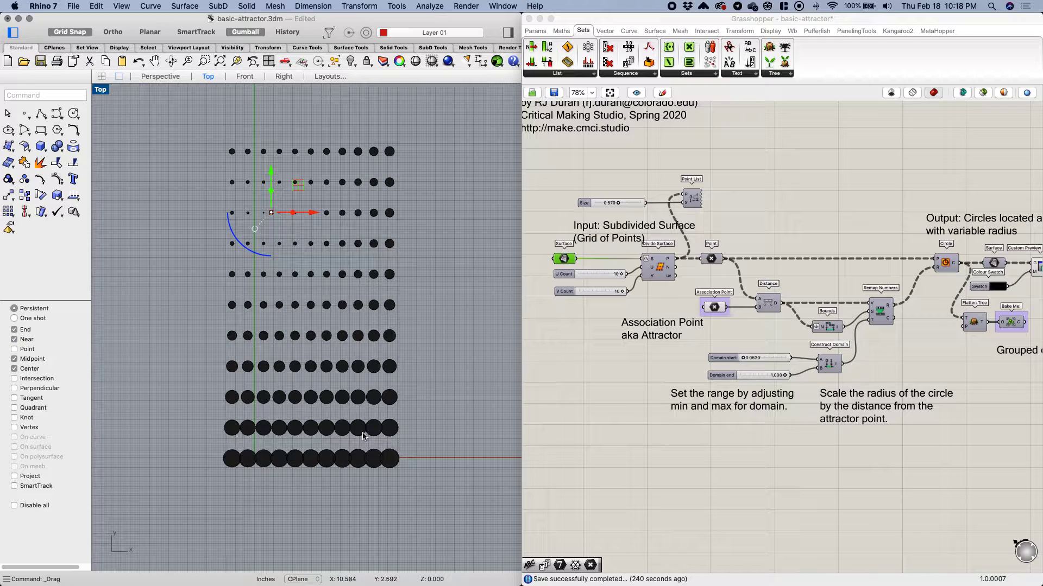
Step: Enable the preview of the Divide Surface component's grid points and deselect the attractor point in Rhino
right_click_drag(862, 219, 818, 218)
left_click(618, 268)
middle_click(616, 268)
left_click(640, 247)
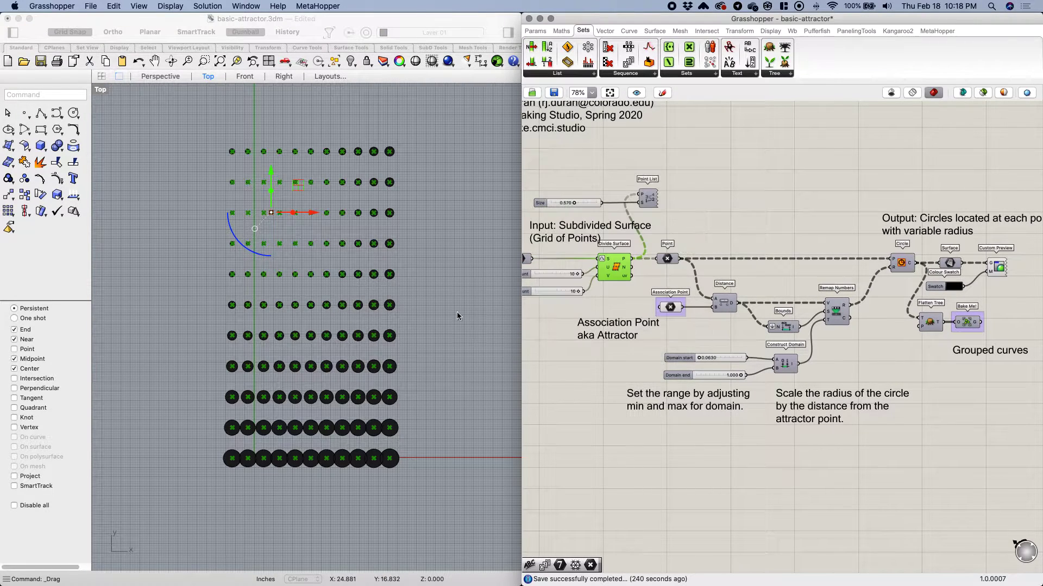
left_click(454, 313)
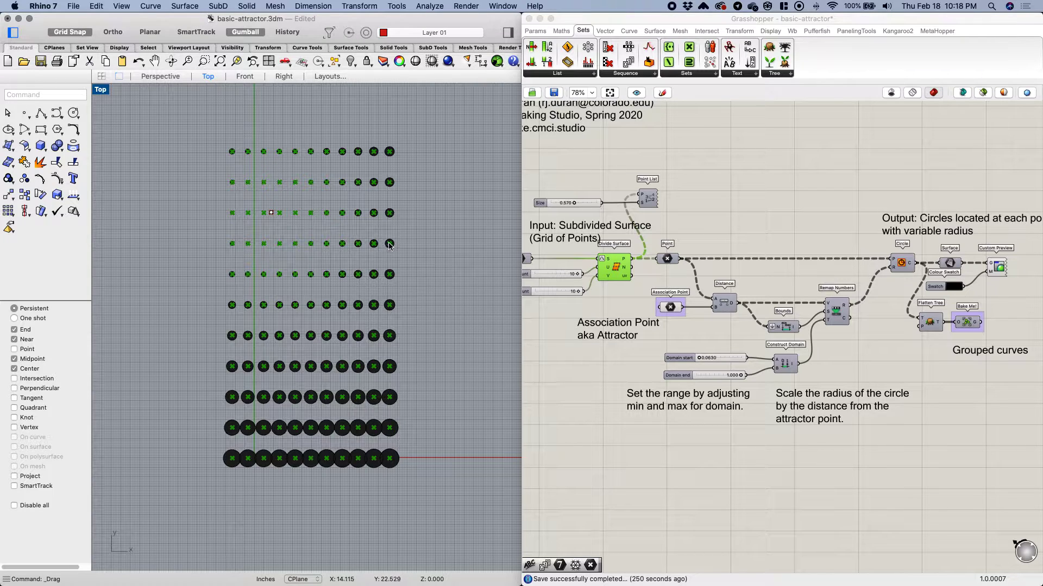
Step: Enable the preview of the Circle component so the circle outlines show around the grid points
scroll(765, 239, "right", 5)
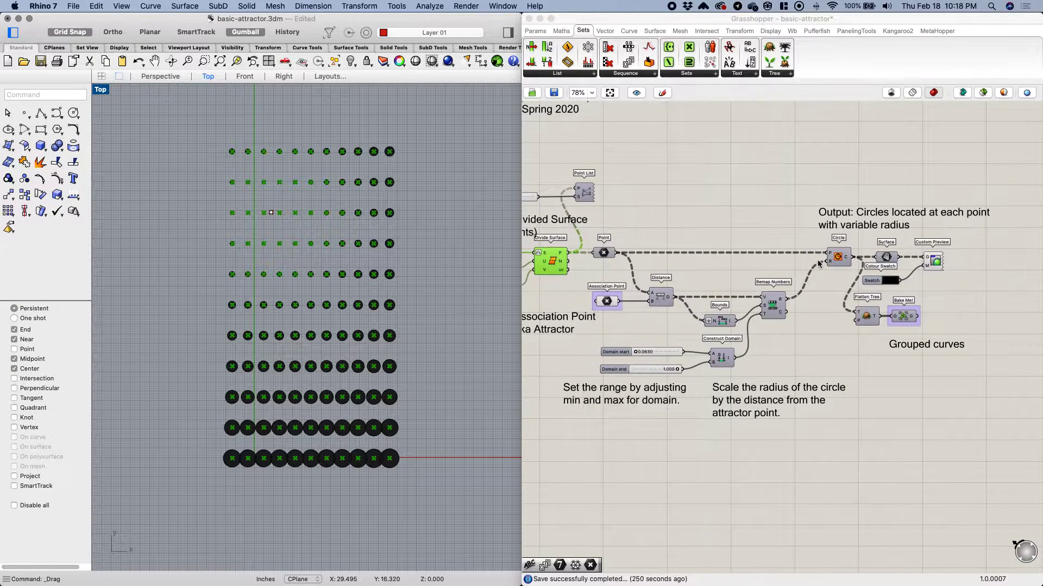
left_click(843, 260)
middle_click(844, 260)
left_click(865, 246)
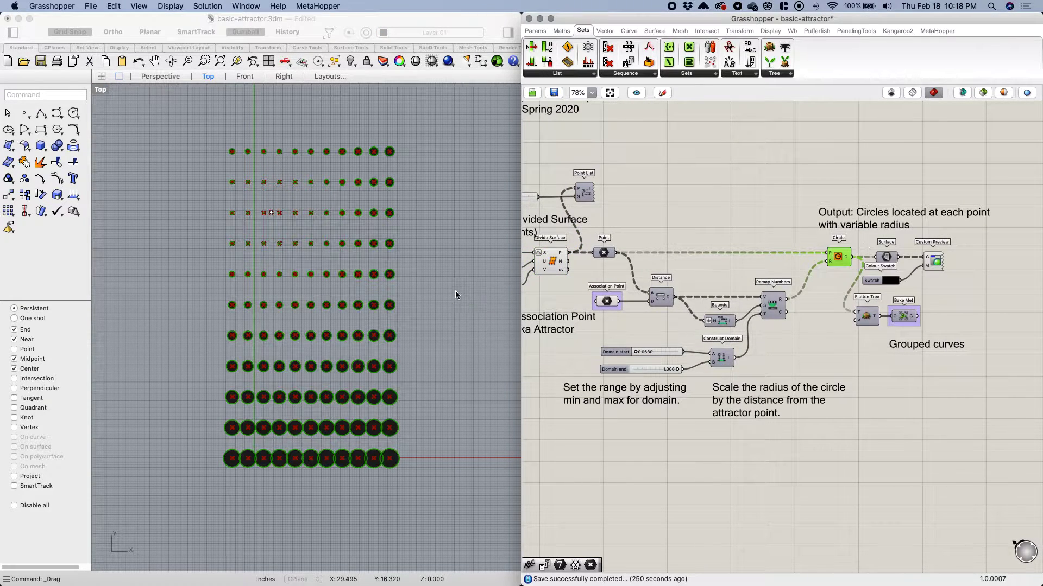
scroll(457, 294, "left", 5)
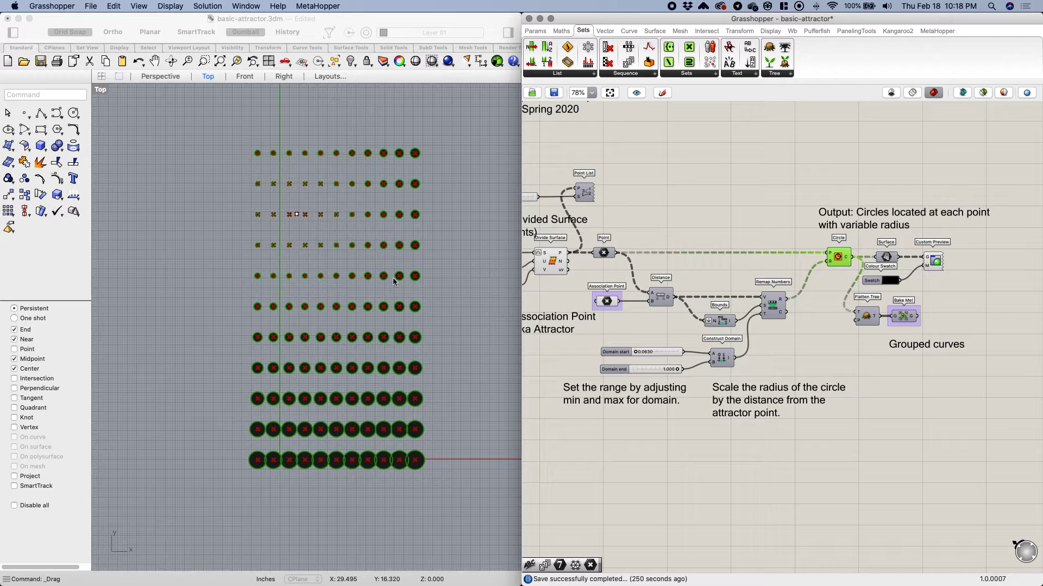
Step: Disable the preview of the Custom Preview component to leave only the circle outlines and grid points
middle_click(935, 261)
left_click(956, 233)
right_click_drag(470, 351, 463, 358)
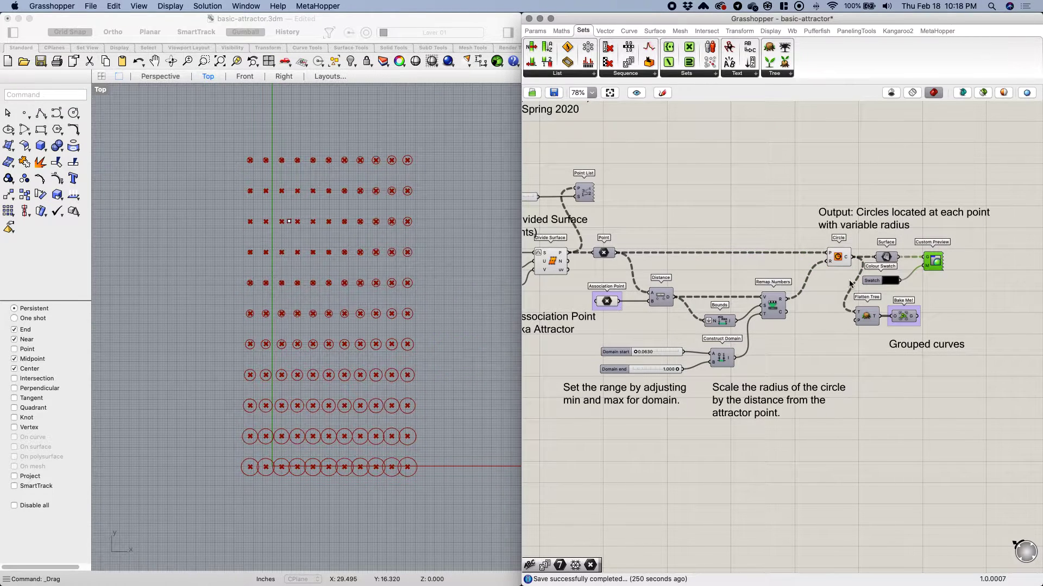
scroll(416, 326, "up", 3)
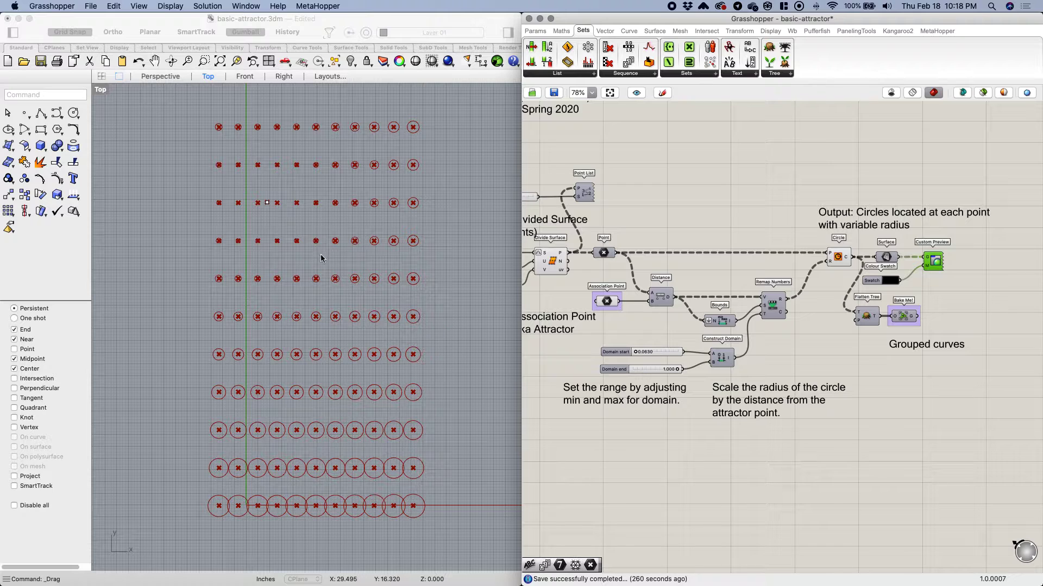
Step: Move the attractor point across the grid to the upper-right area, between the second and third rows of circles
left_click_drag(267, 203, 390, 217)
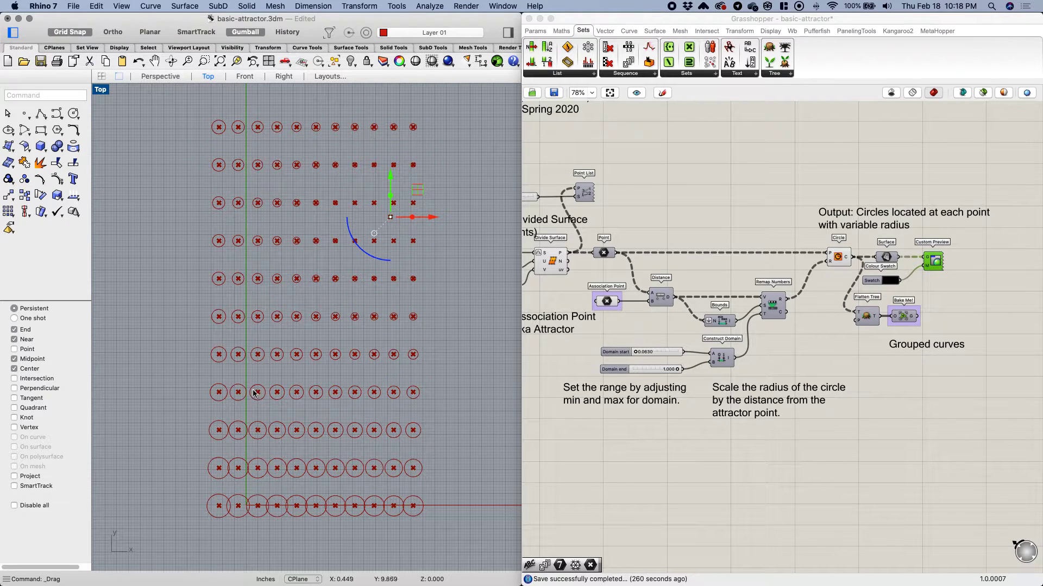
left_click_drag(390, 217, 375, 191)
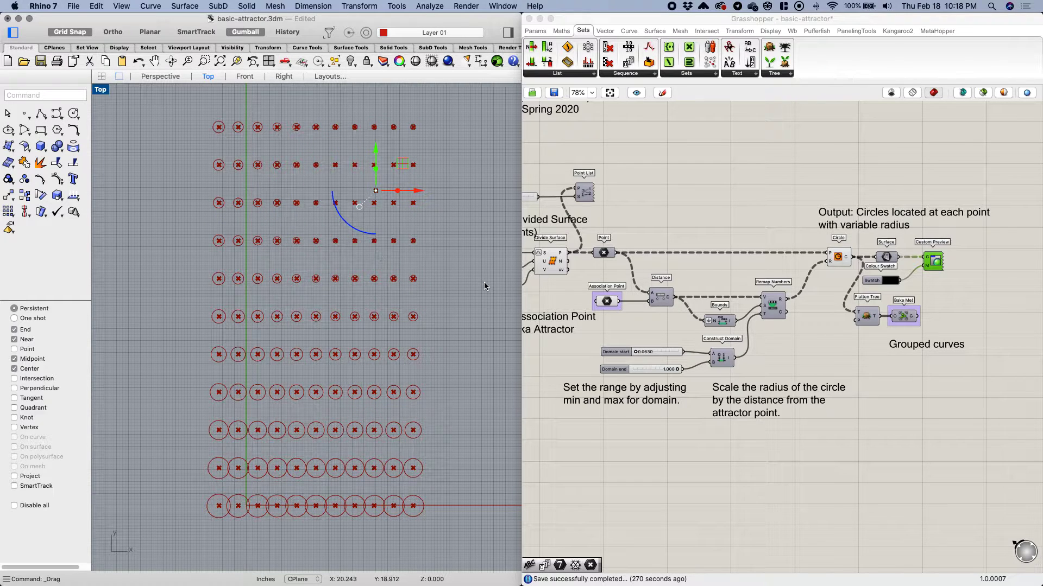
right_click_drag(632, 183, 750, 223)
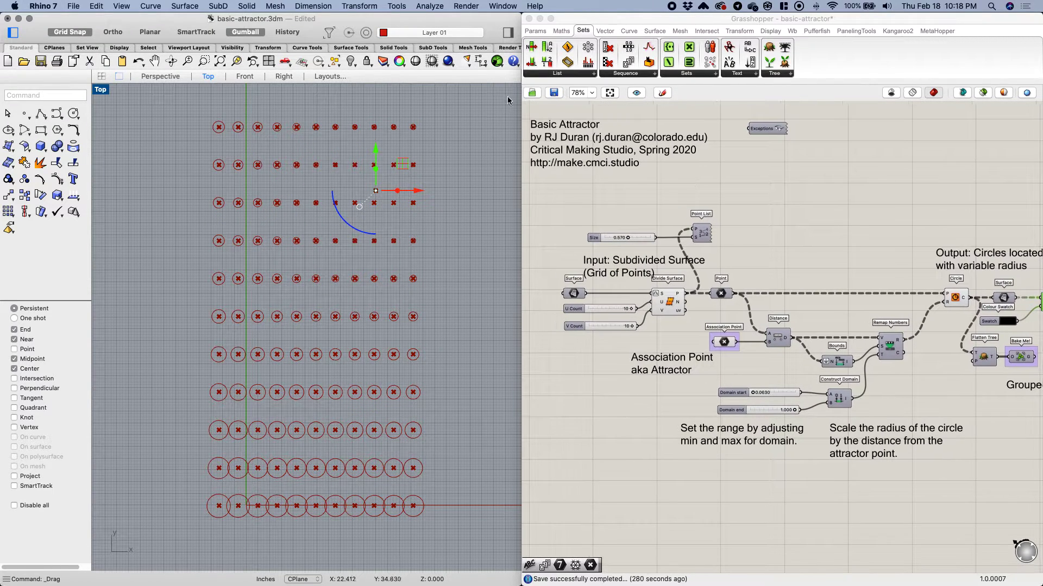
Step: Create a new Rhino file and maximize its Top viewport
left_click(72, 6)
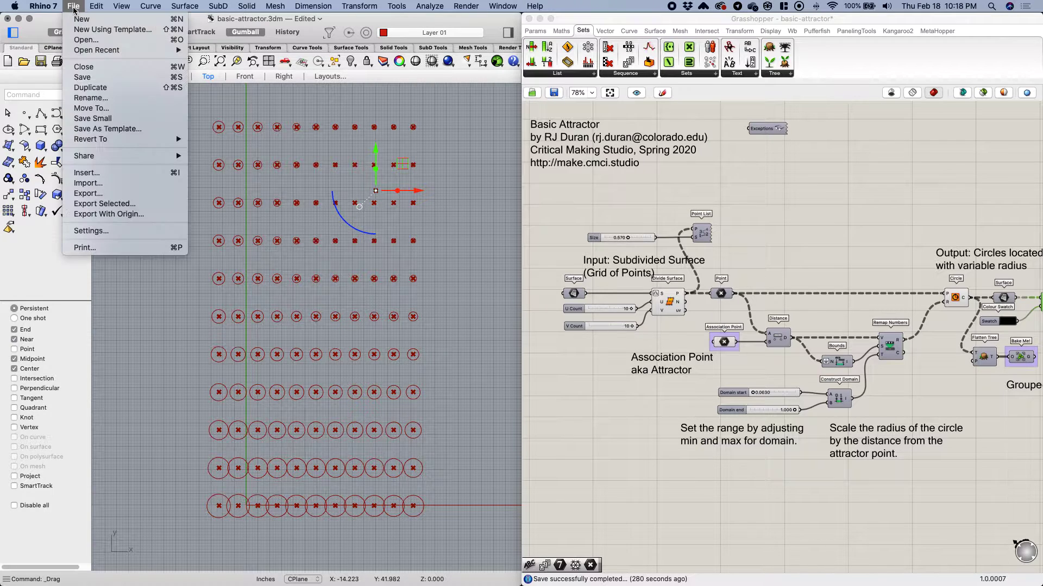
left_click(85, 22)
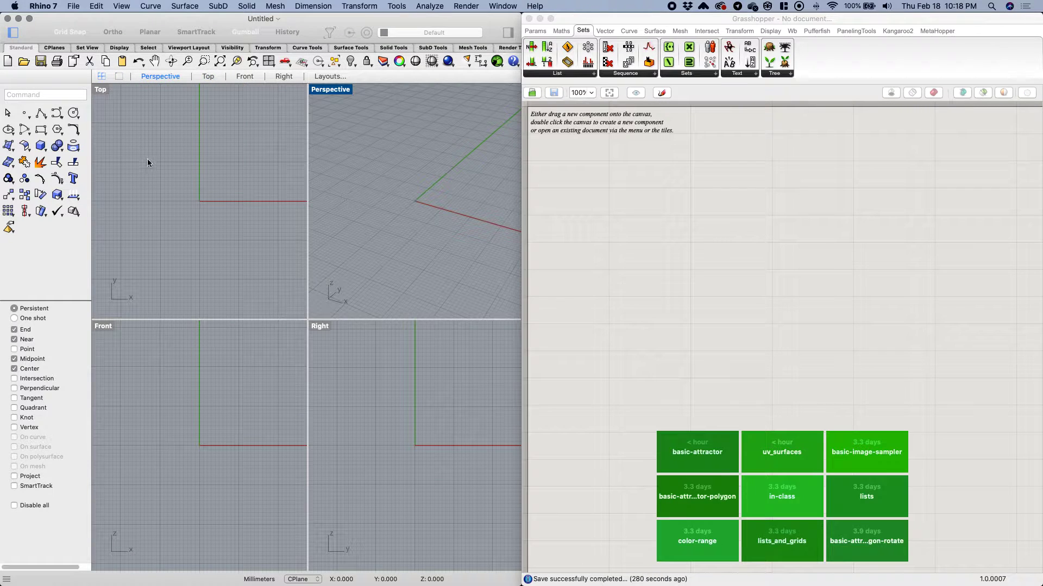
double_click(100, 89)
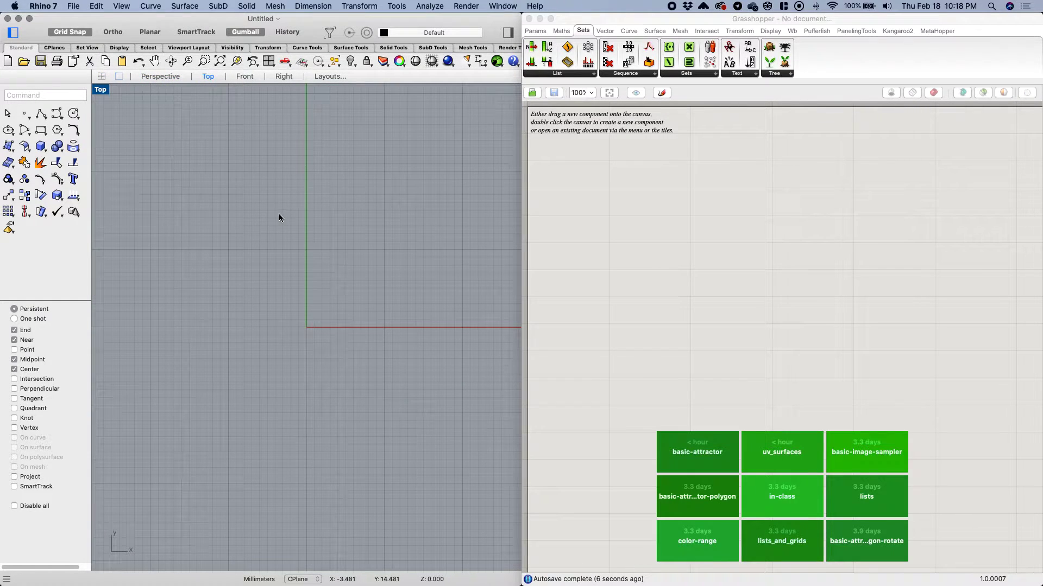
scroll(285, 222, "down", 3)
Step: Add a Surface parameter to the empty Grasshopper canvas by searching for "surface"
double_click(634, 234)
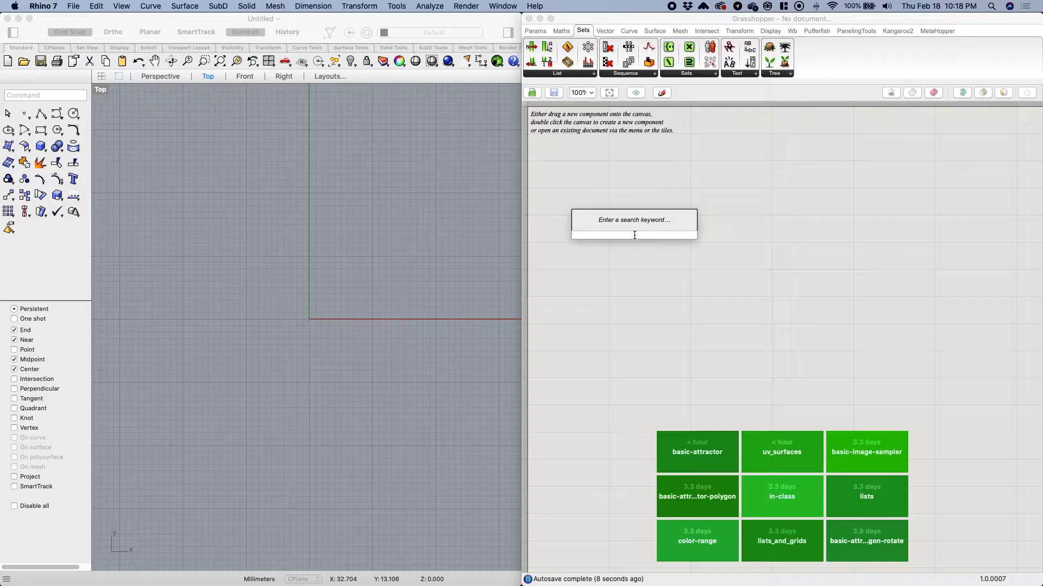
left_click(630, 184)
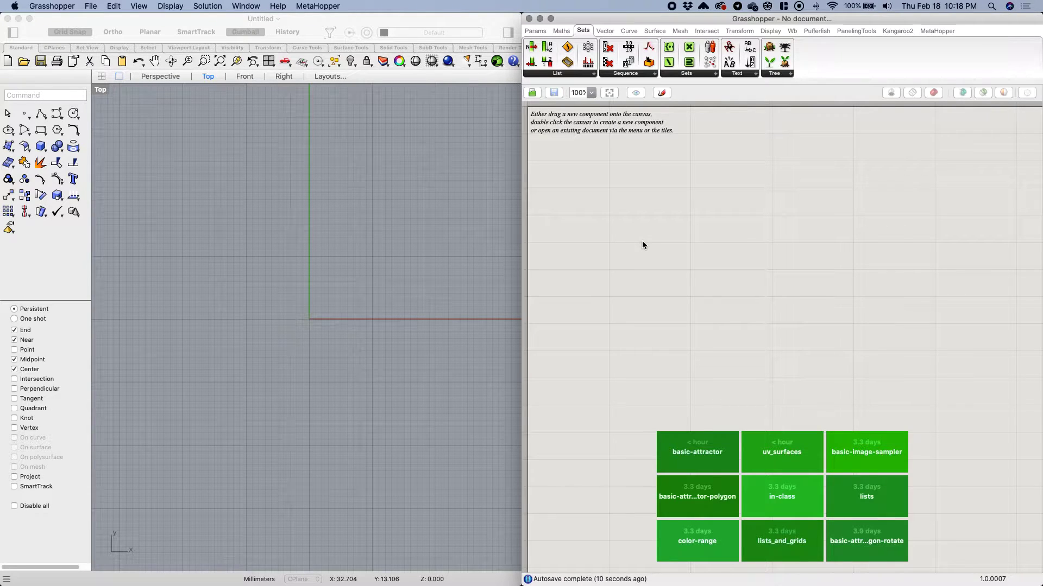
double_click(657, 258)
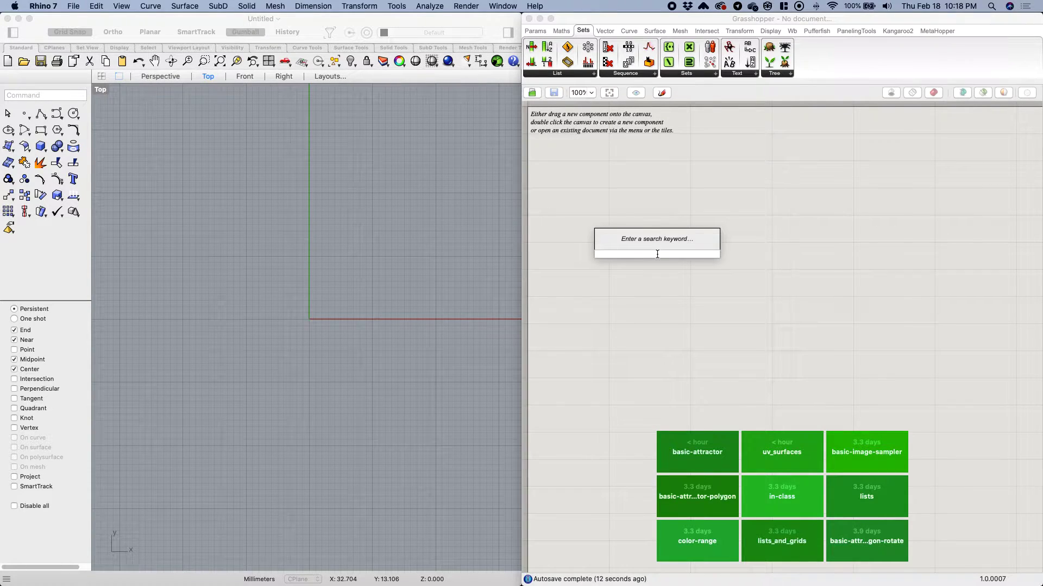
type("surfa")
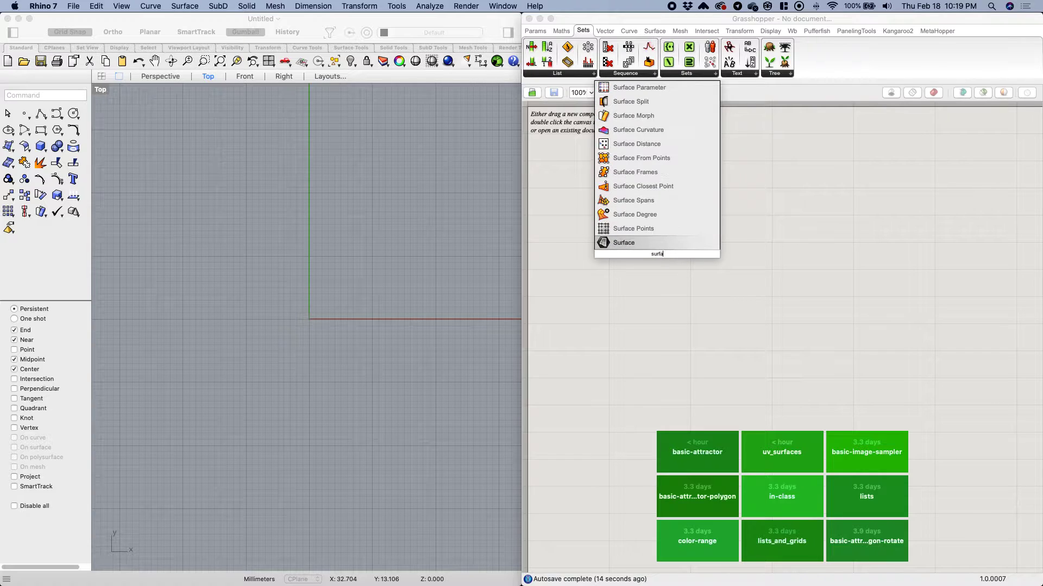
type("cs")
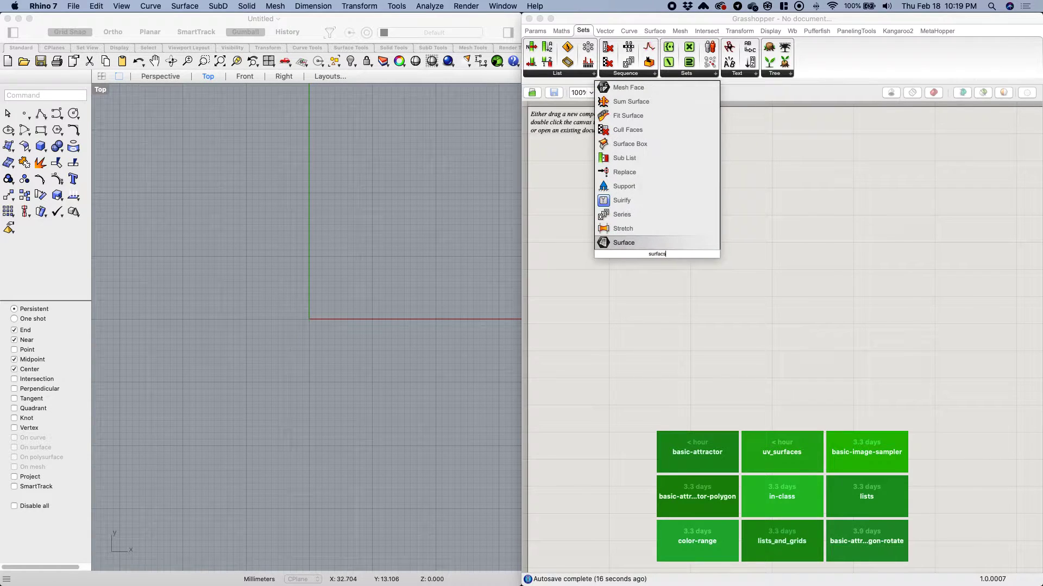
left_click(627, 244)
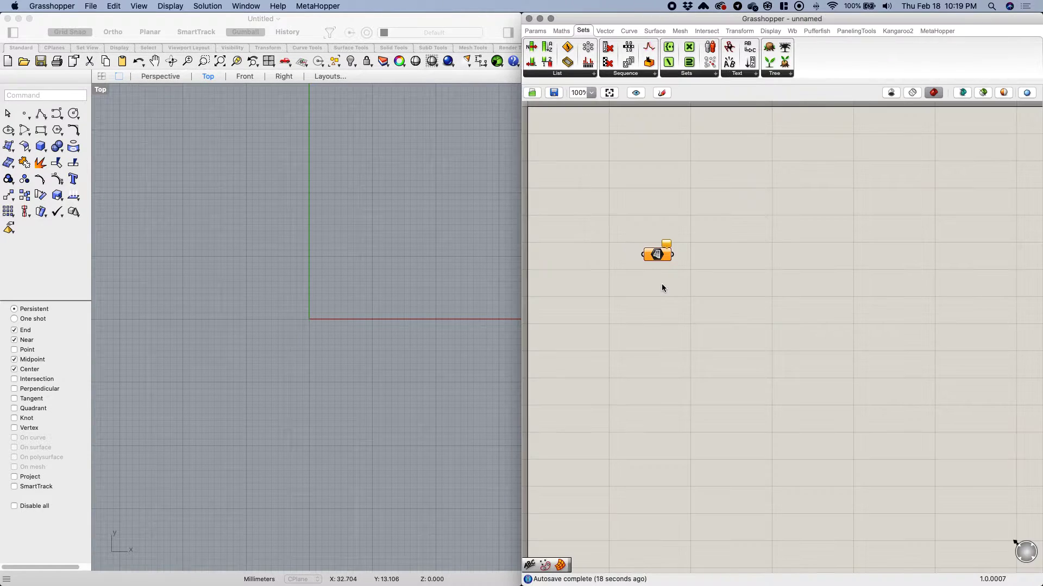
Step: Draw a rectangle in the Top viewport from the origin, about 50 mm wide and 60 mm high
right_click_drag(393, 238, 341, 330)
scroll(351, 288, "down", 4)
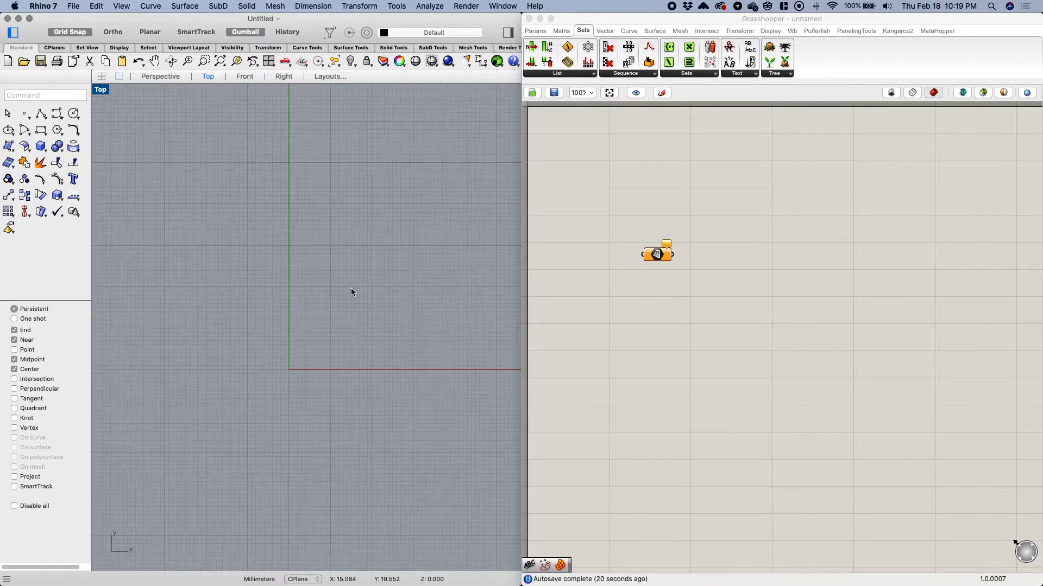
right_click_drag(376, 281, 328, 339)
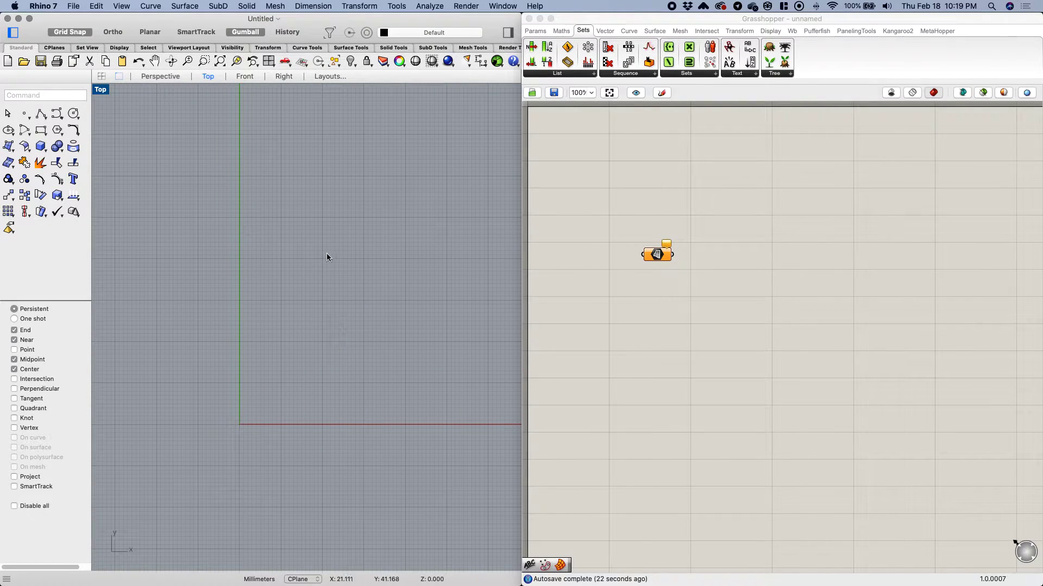
right_click_drag(326, 253, 322, 260)
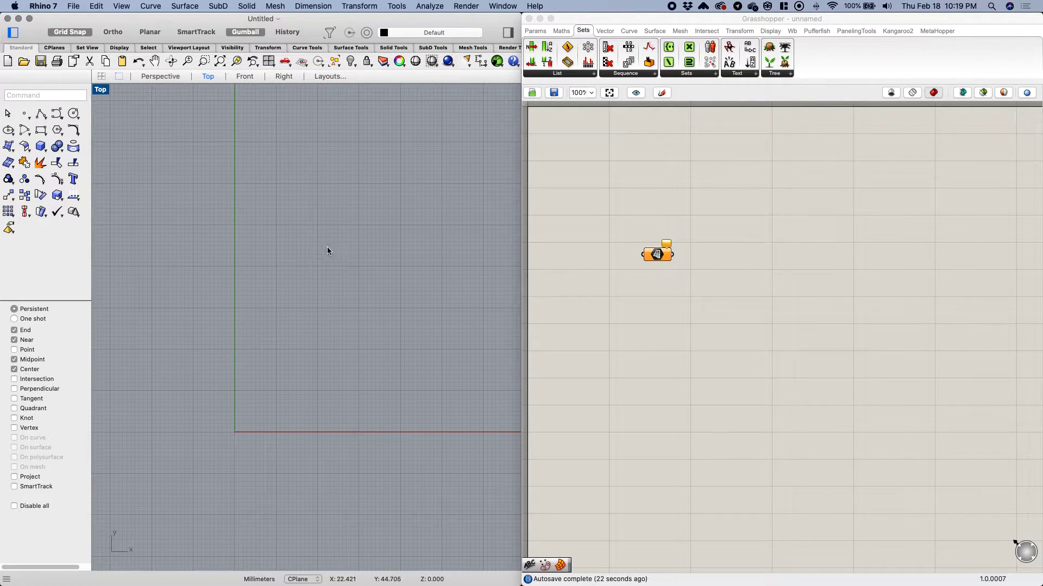
left_click(10, 147)
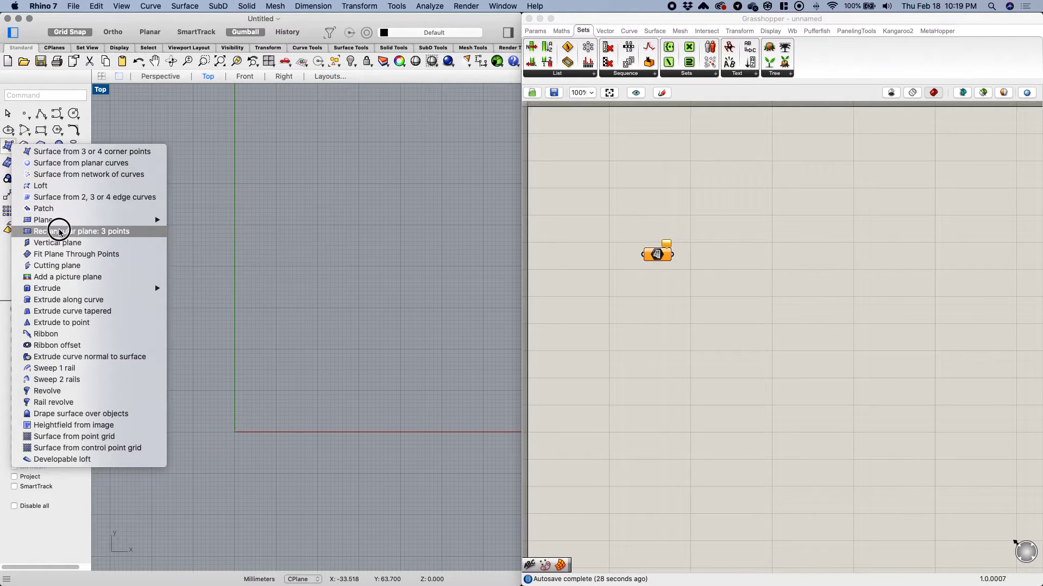
left_click(50, 124)
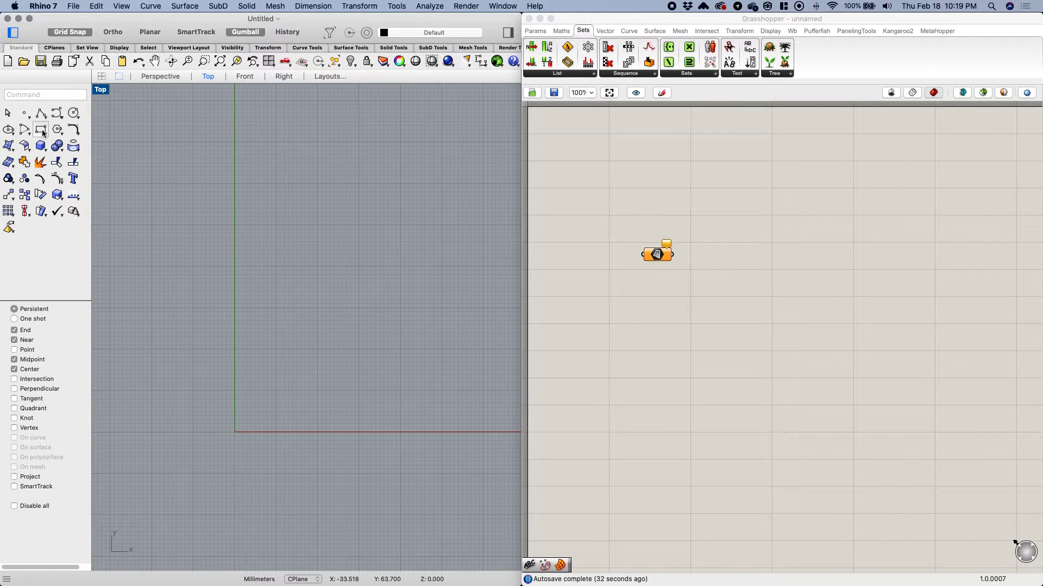
left_click(43, 131)
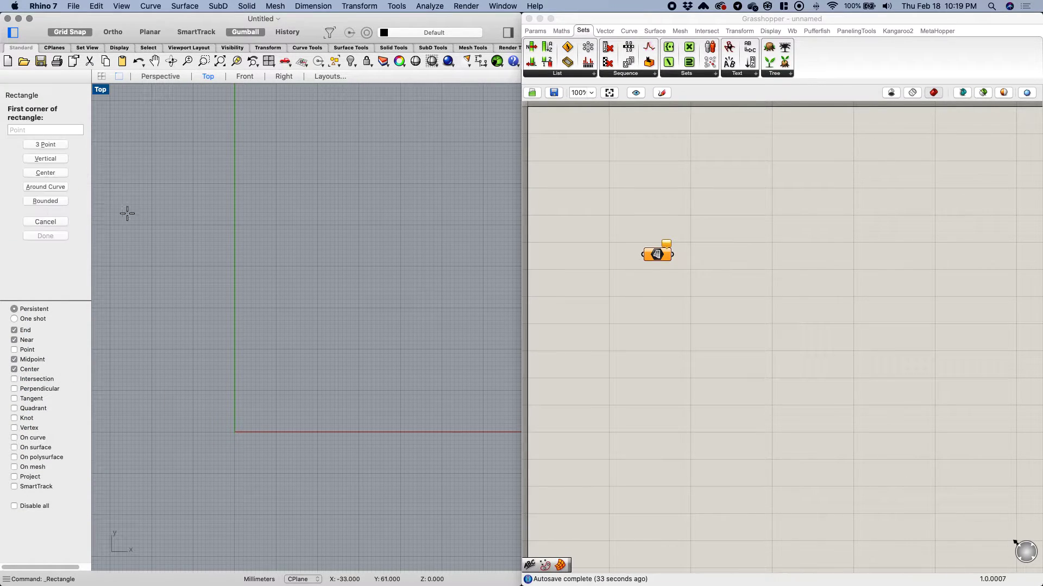
left_click(234, 431)
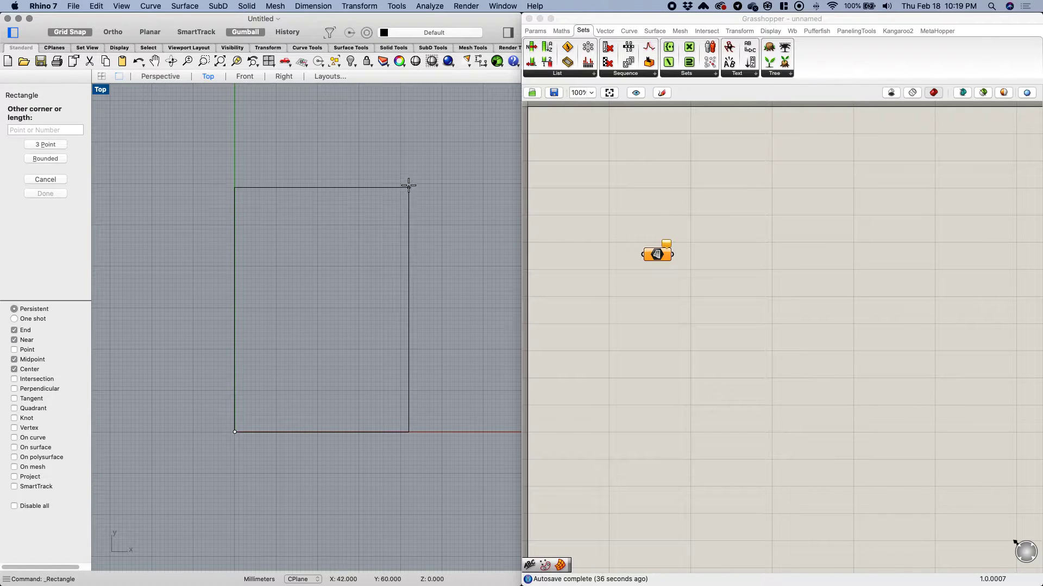
left_click(442, 184)
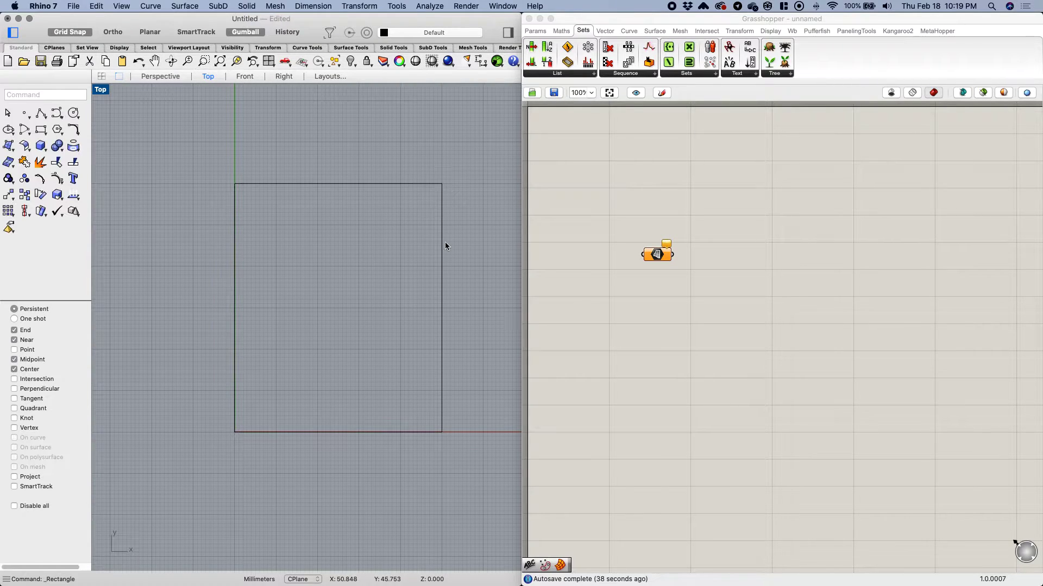
Step: Create a planar surface from the rectangle with PlanarSrf and set the Top viewport's display mode to Ghosted
left_click(445, 243)
type("plana")
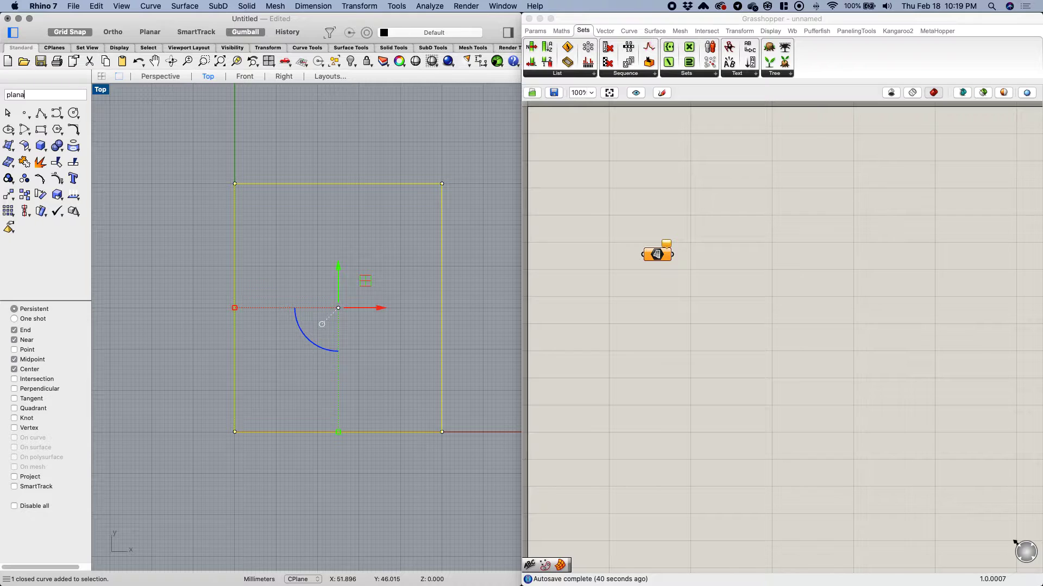
type("r")
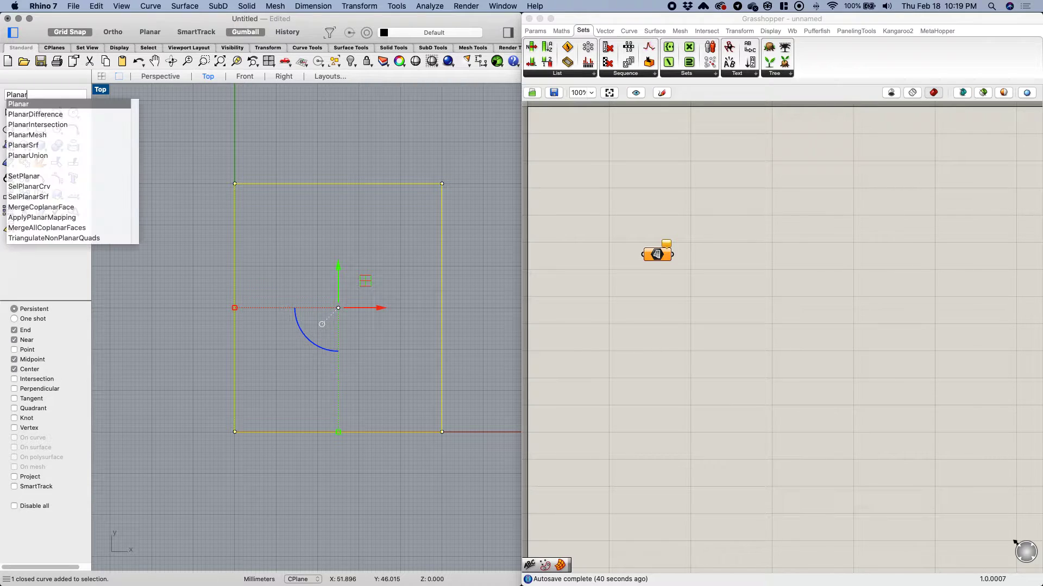
left_click(32, 145)
left_click(100, 91)
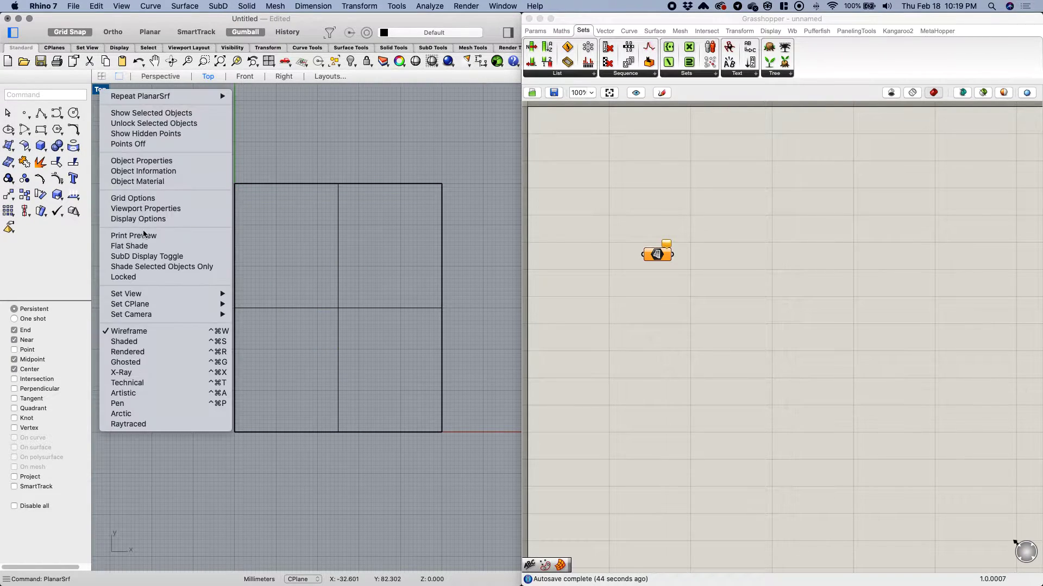
left_click(133, 362)
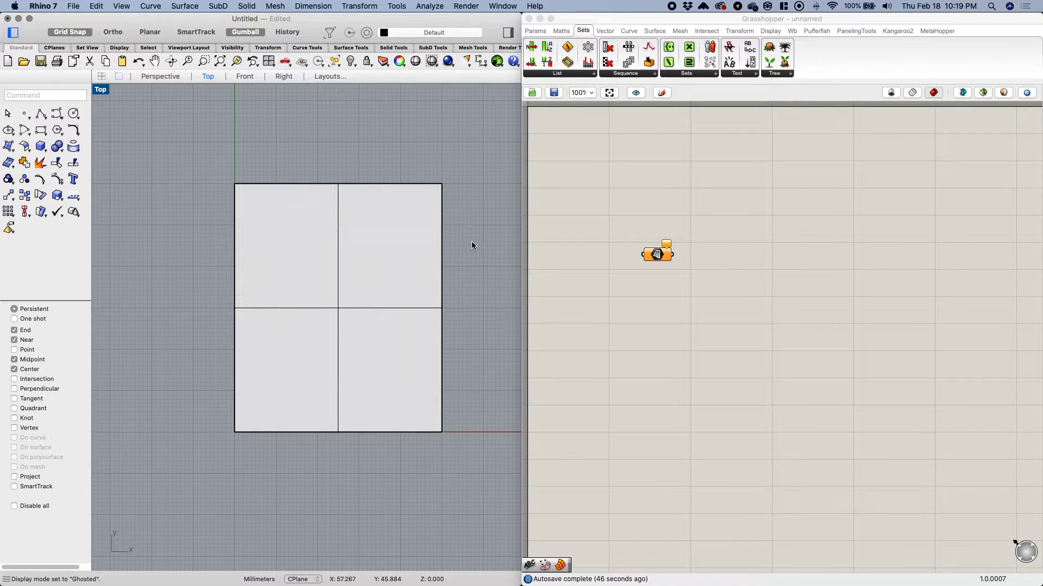
Step: Delete the rectangle curve along the surface's boundary, keeping the planar surface
right_click_drag(471, 242, 451, 249)
left_click(345, 264)
left_click(504, 252)
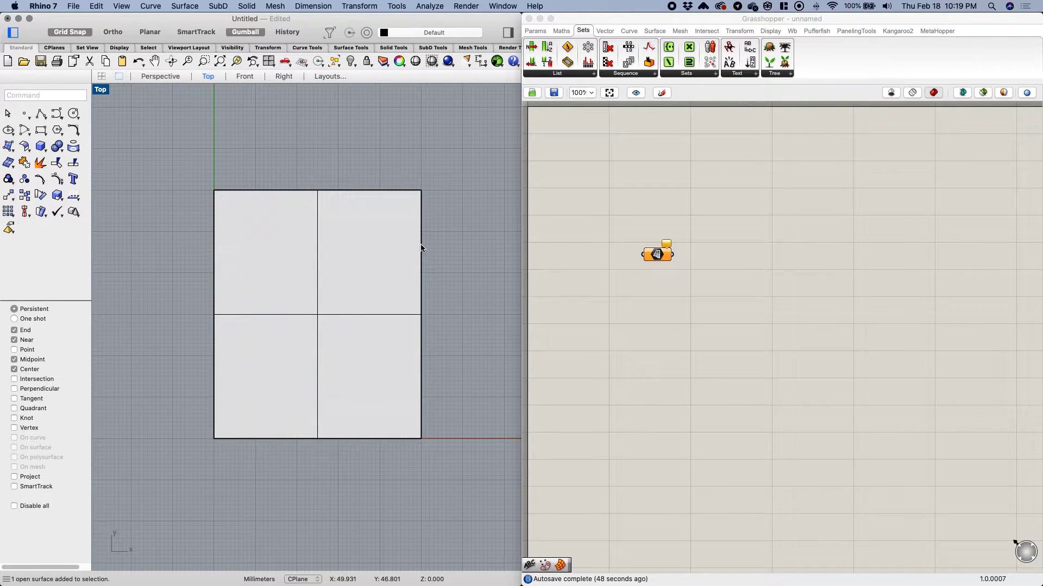
left_click(421, 248)
left_click(457, 264)
key("Delete")
left_click(364, 266)
left_click(459, 247)
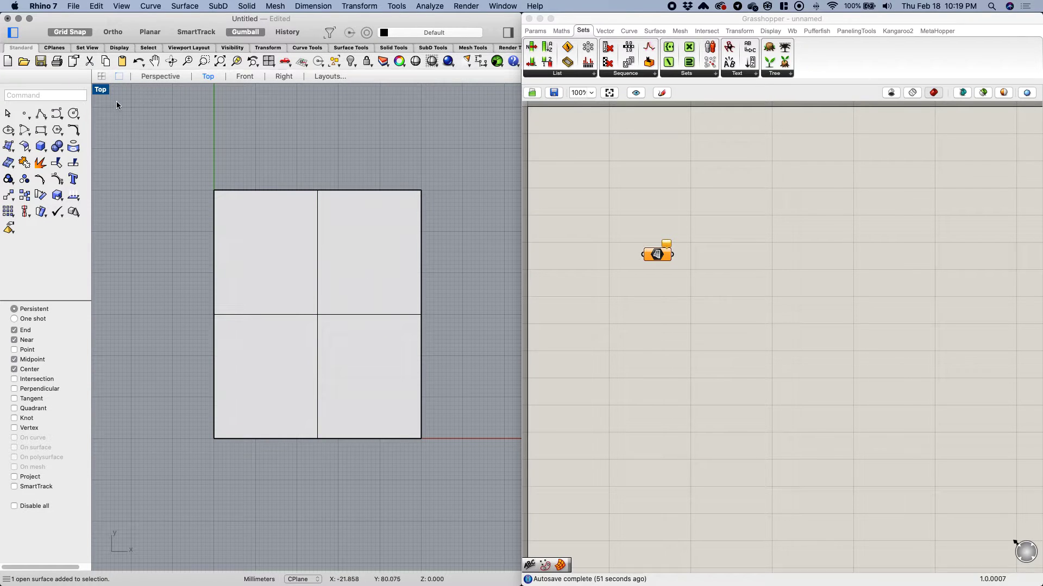
Step: Place a single point and move it just outside the surface's left edge, level with the surface's upper half
left_click(25, 113)
left_click(173, 219)
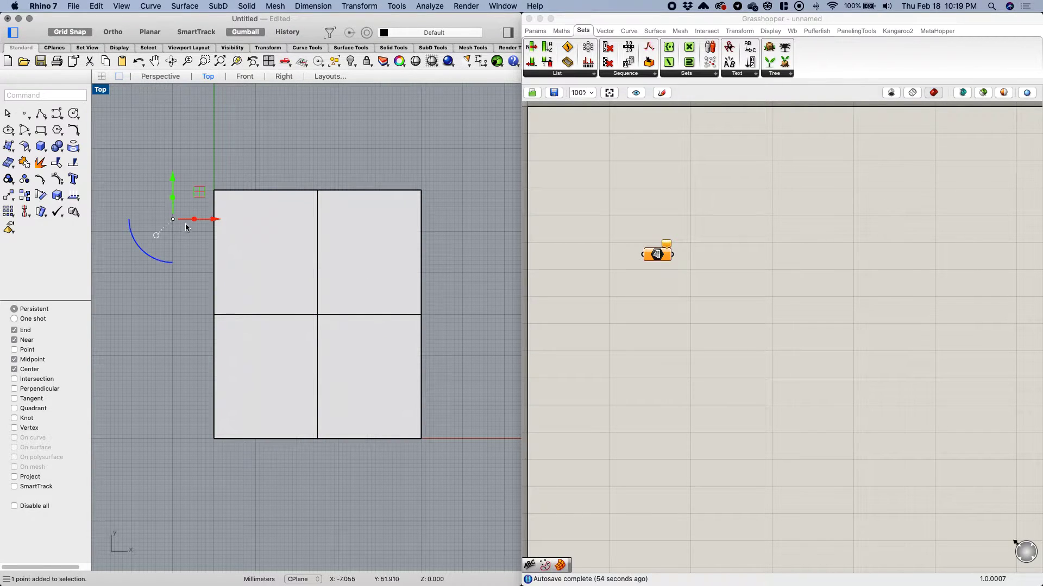
left_click_drag(216, 220, 323, 220)
left_click_drag(280, 178, 282, 228)
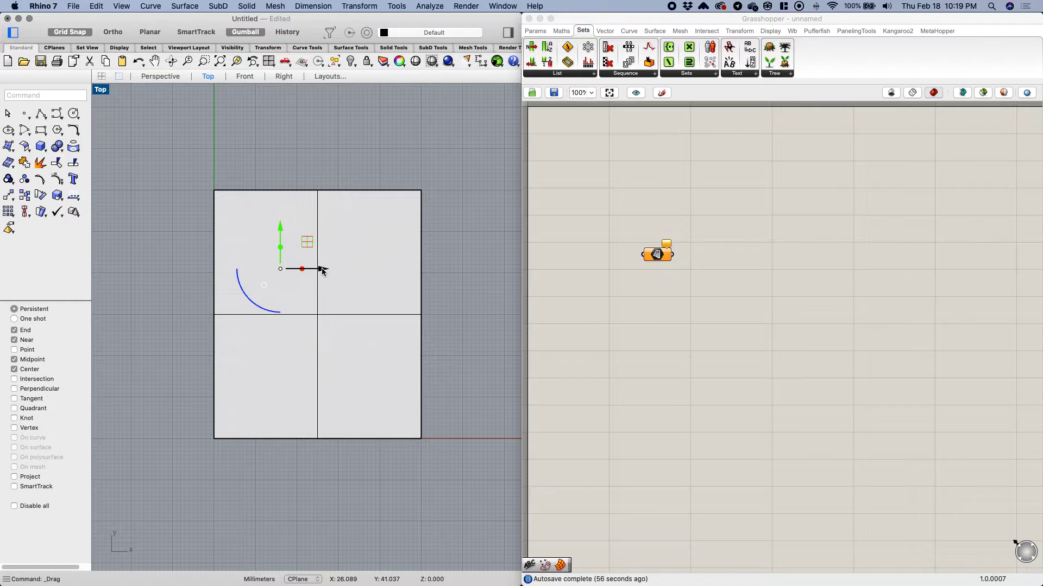
left_click_drag(322, 271, 223, 272)
left_click(201, 197)
Step: Reference the planar Rhino surface in the Grasshopper Surface parameter using Set one Surface
right_click_drag(635, 294, 613, 287)
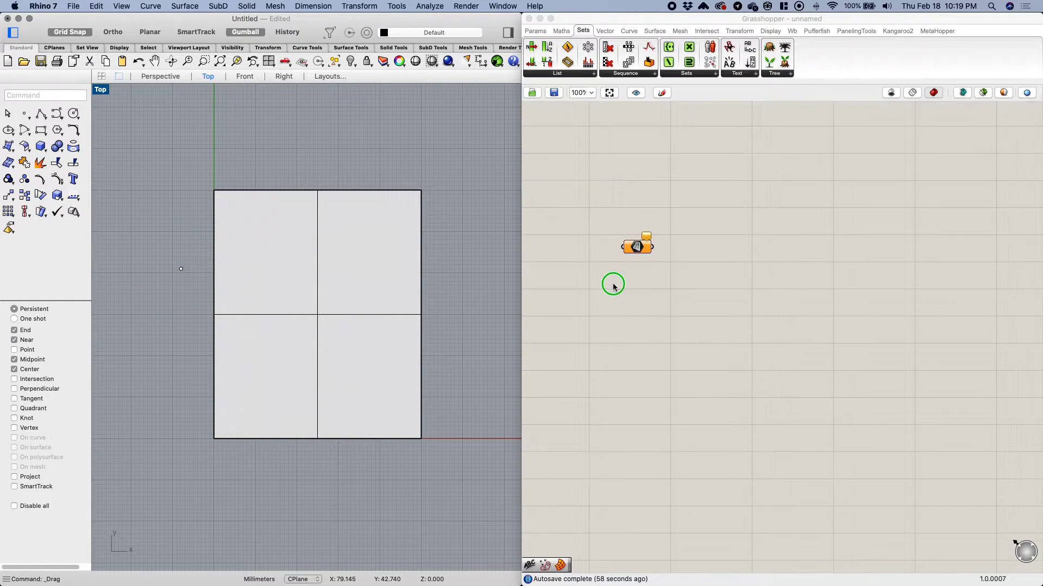
left_click(637, 247)
right_click(637, 247)
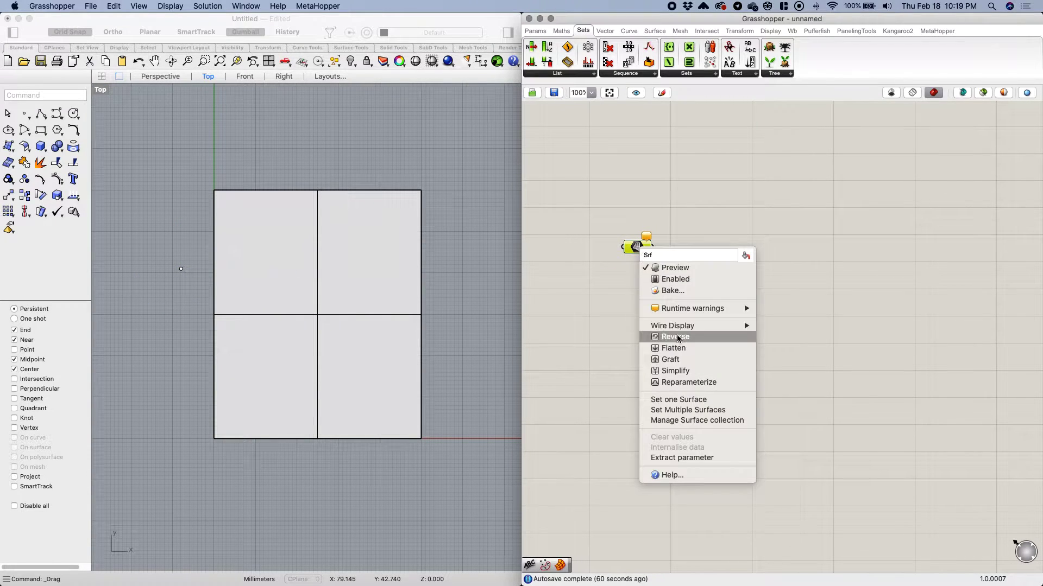
left_click(679, 400)
left_click(344, 268)
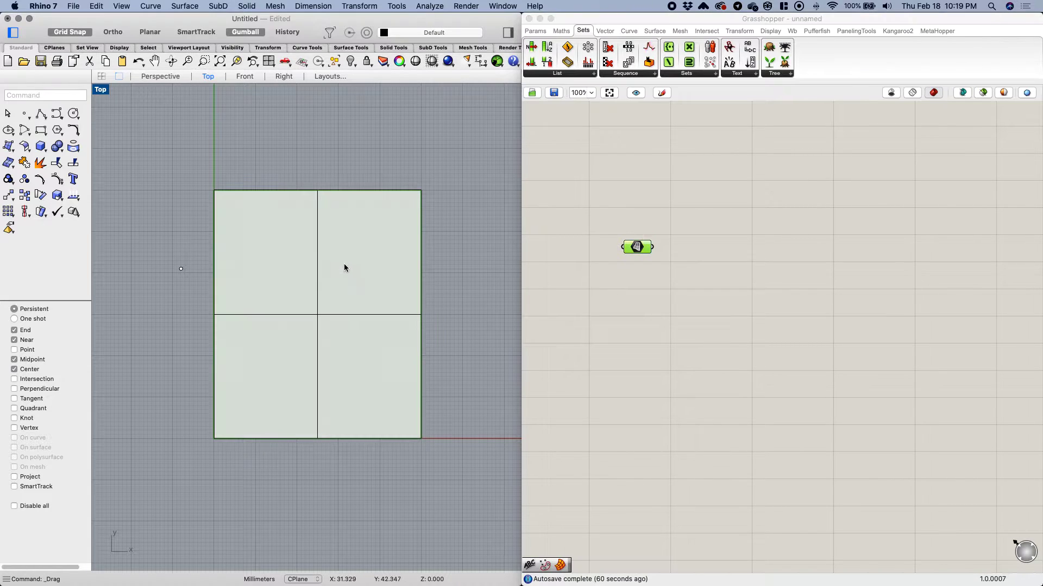
Step: Hide the original Rhino surface and reposition the Surface parameter on the Grasshopper canvas
left_click(368, 251)
type("Hide")
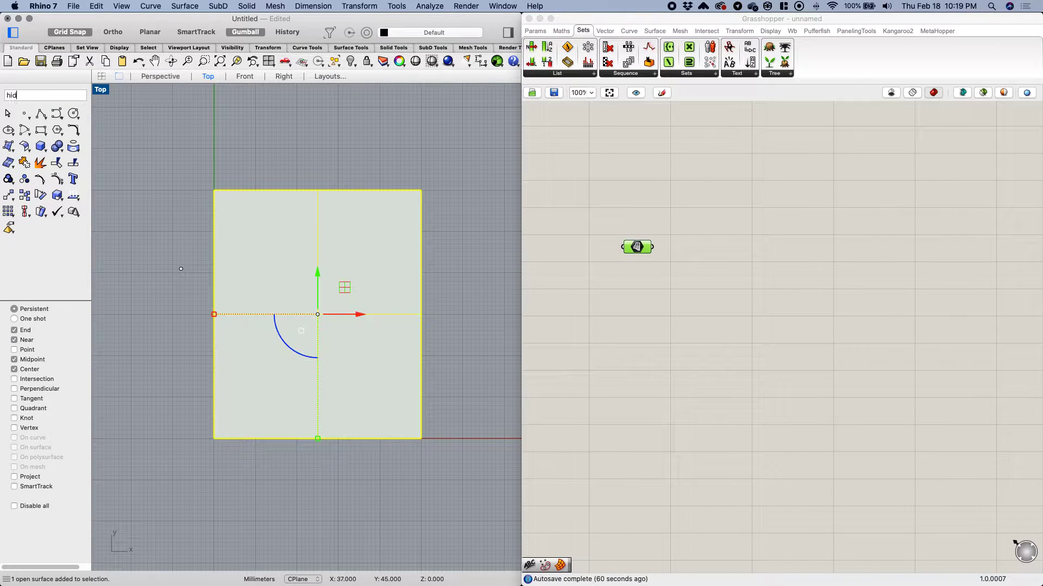
key("Return")
left_click(637, 247)
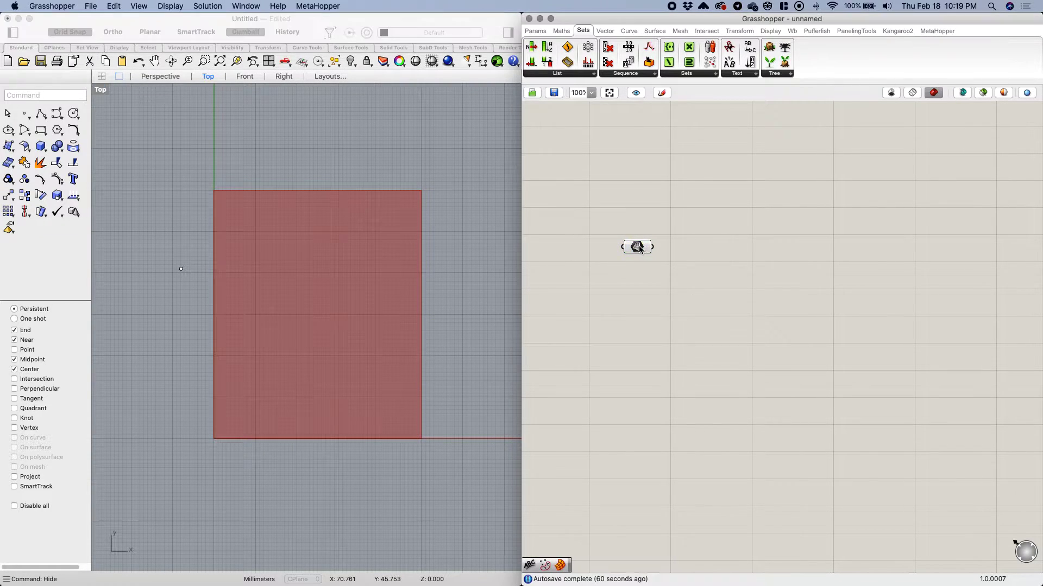
left_click_drag(637, 247, 644, 269)
left_click(665, 305)
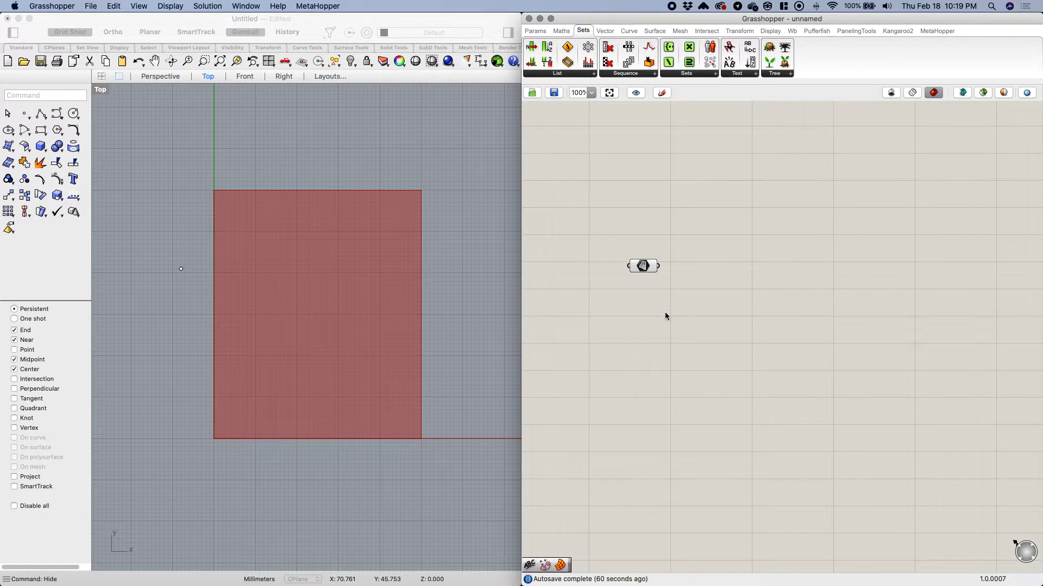
right_click_drag(689, 329, 678, 320)
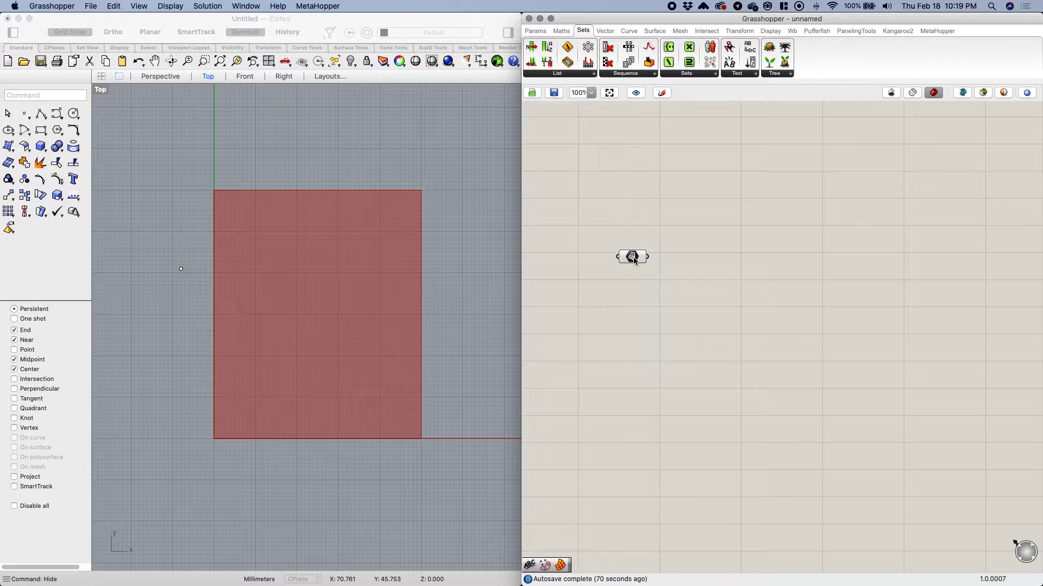
left_click_drag(634, 260, 631, 263)
Step: Add a Divide Surface component beside the Surface parameter and wire the parameter into its S input
double_click(671, 294)
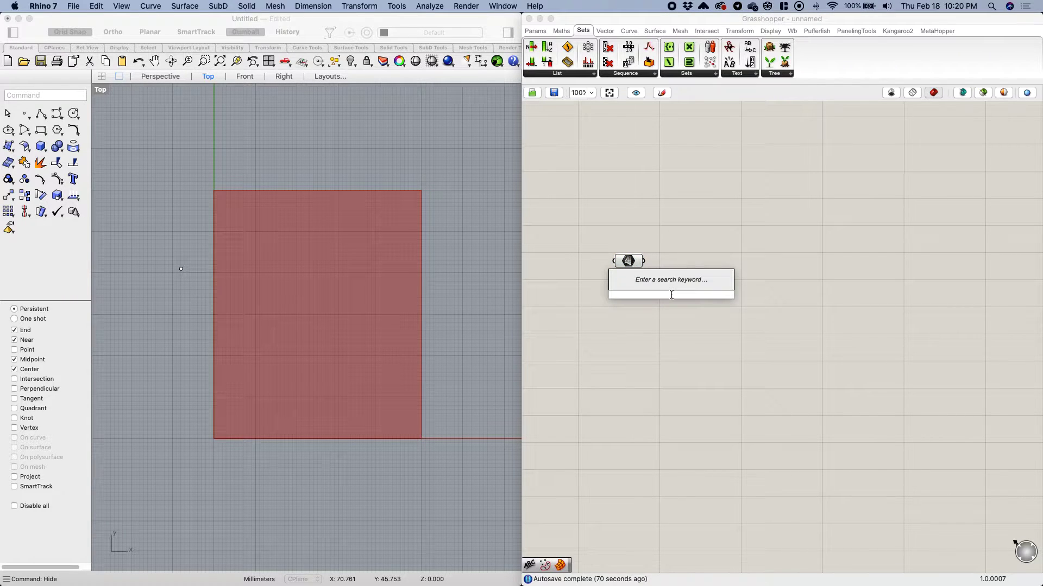
type("divide")
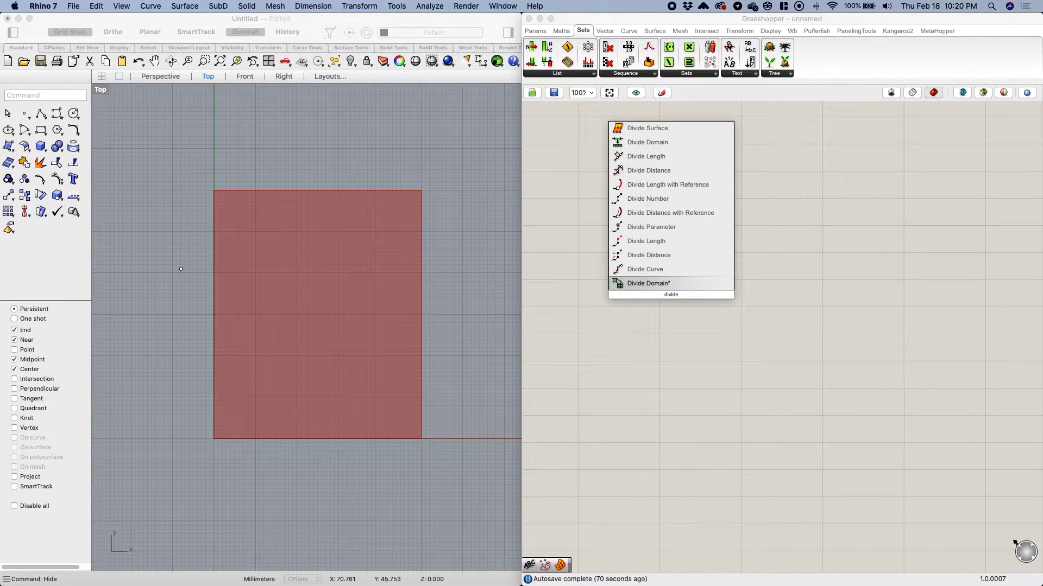
left_click(643, 131)
left_click_drag(645, 262, 693, 274)
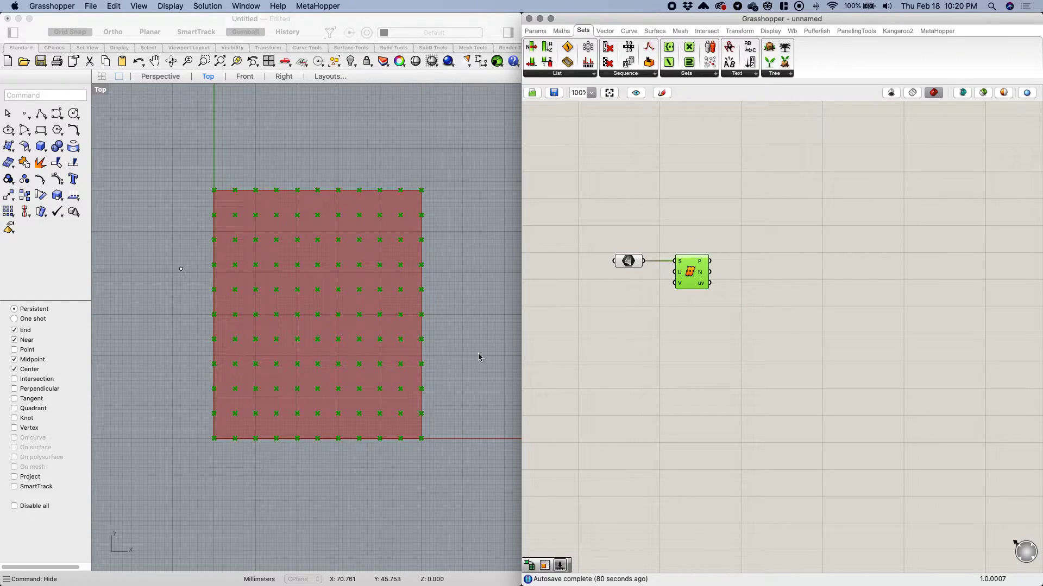
left_click_drag(693, 274, 701, 274)
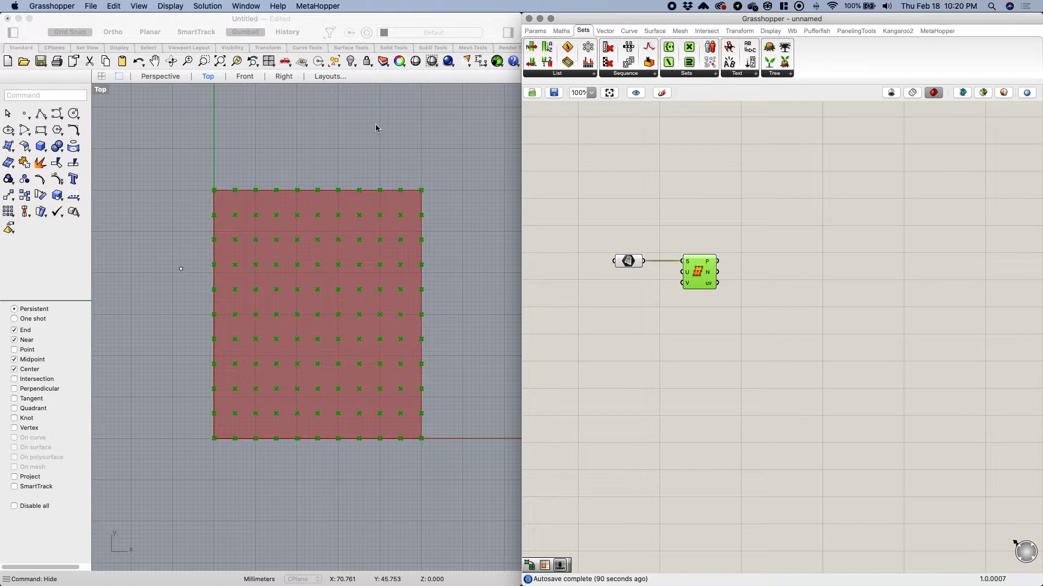
left_click(638, 332)
left_click_drag(701, 280, 706, 280)
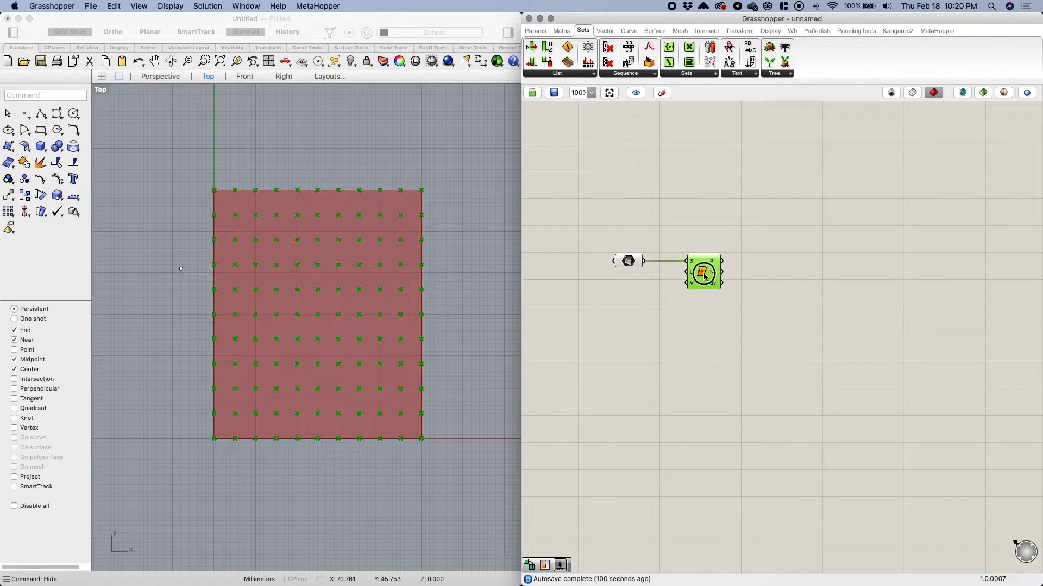
left_click(696, 297)
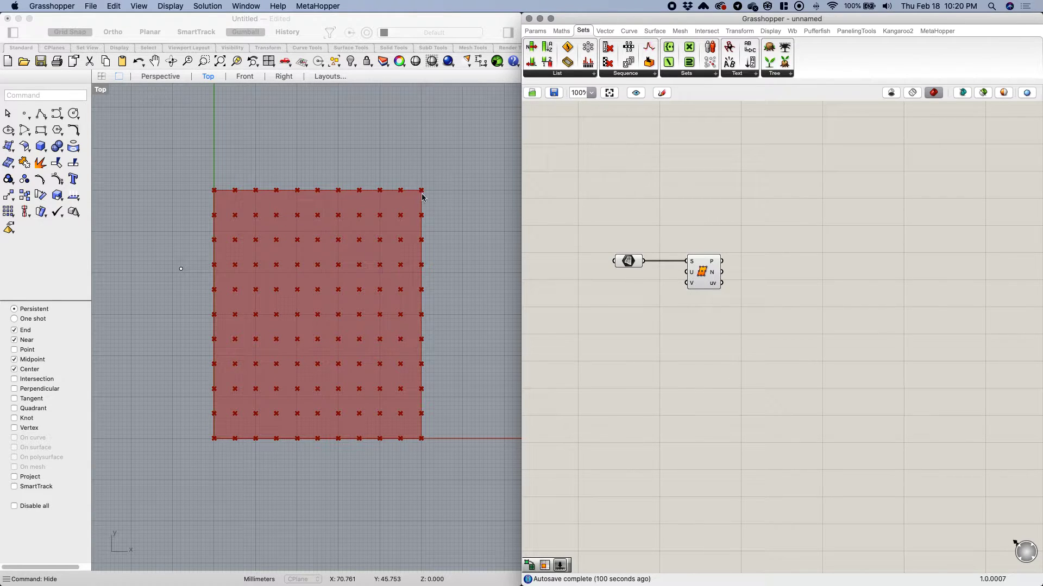
left_click_drag(708, 276, 703, 275)
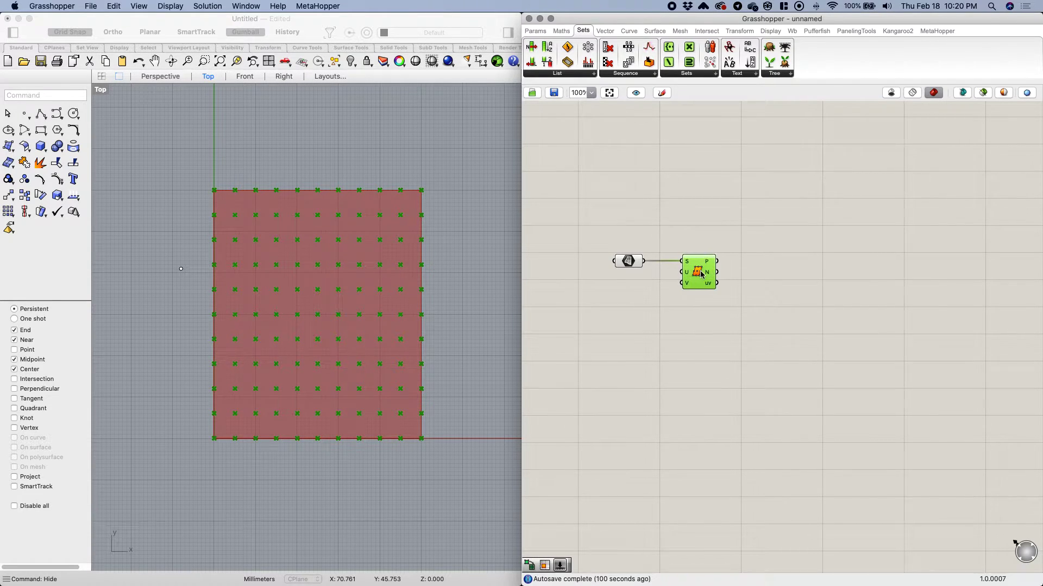
Step: Add a number slider with the value 10 below the Surface parameter and place a duplicate beneath it
left_click(598, 308)
double_click(598, 308)
type("10")
key("Return")
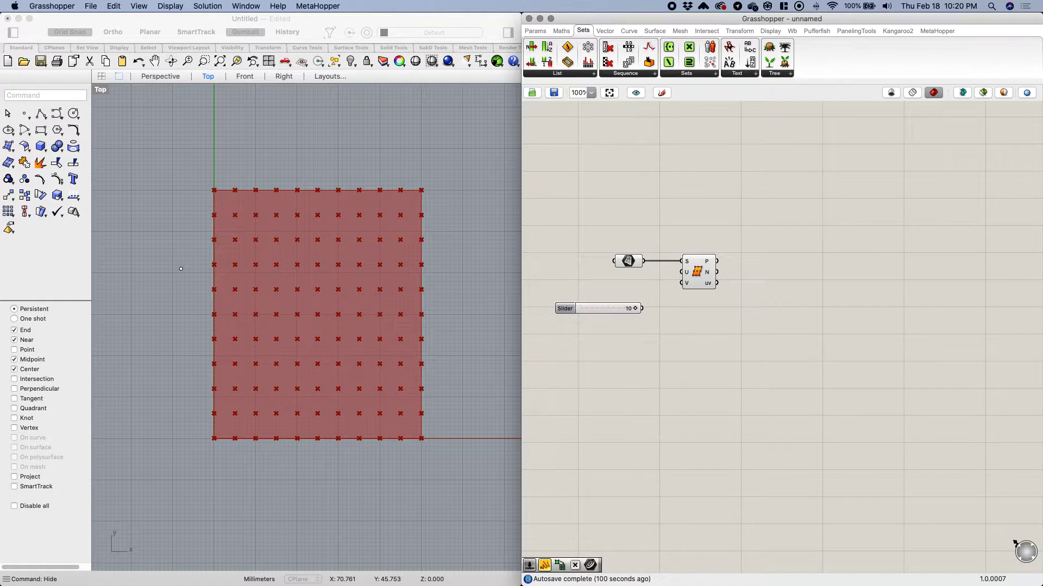
left_click(565, 310)
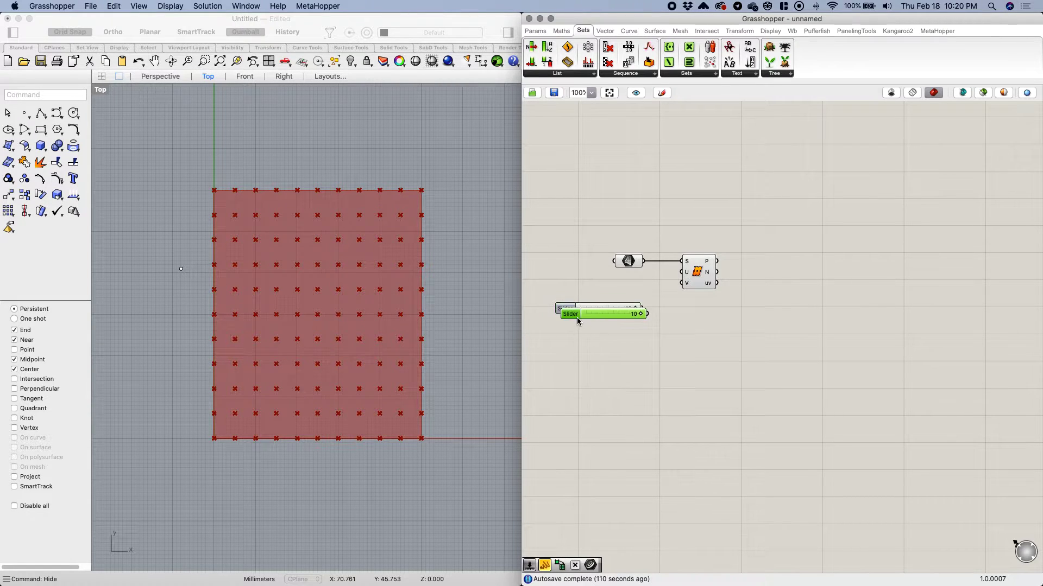
left_click_drag(565, 311, 570, 336, "alt")
Step: Wire the two sliders into the U and V inputs of Divide Surface and stack them neatly under the Surface parameter
left_click_drag(646, 308, 679, 273)
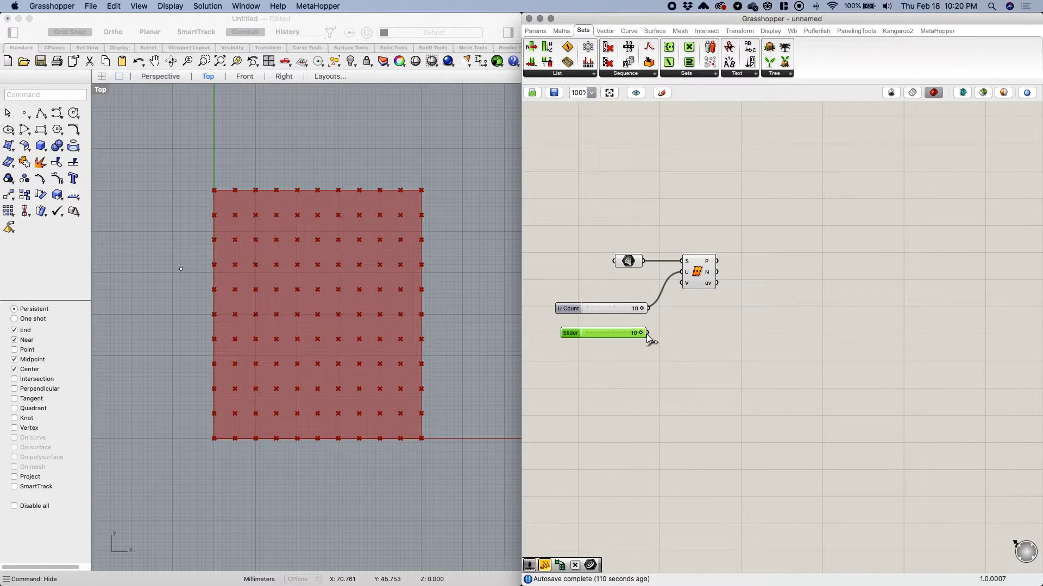
left_click_drag(649, 333, 682, 283)
left_click_drag(590, 308, 603, 264)
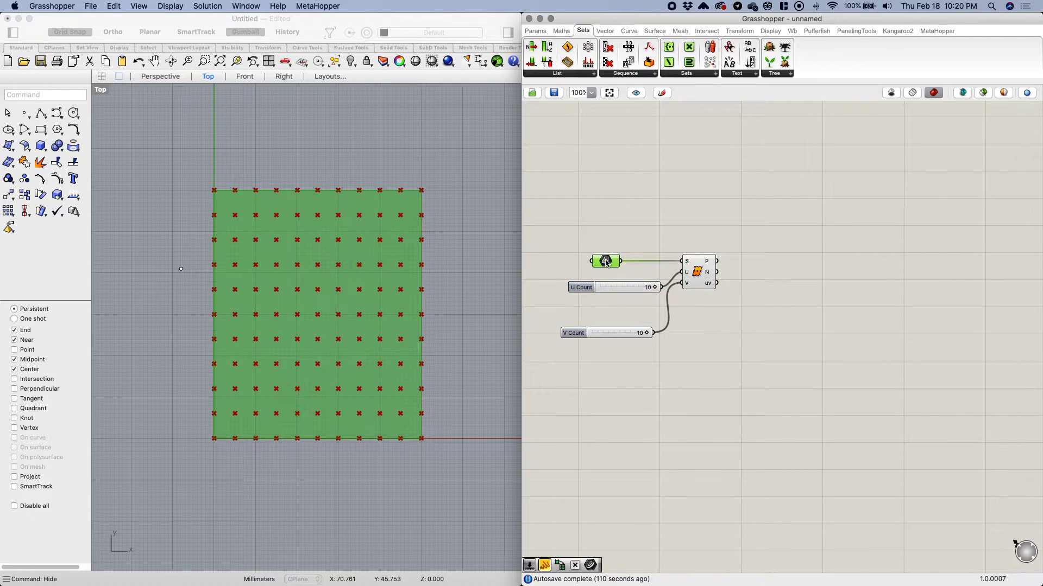
left_click_drag(618, 333, 629, 303)
left_click_drag(607, 264, 585, 262)
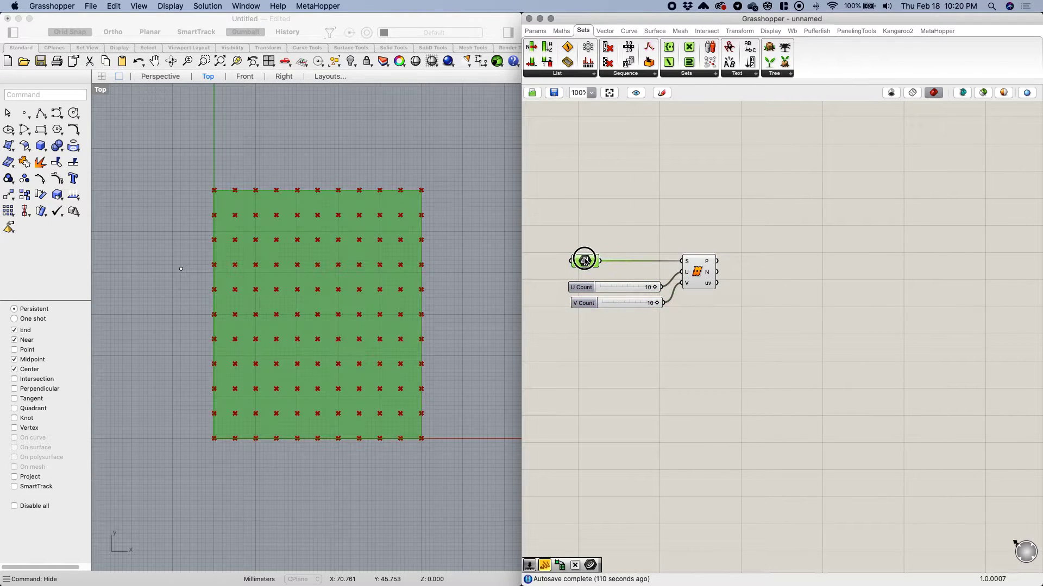
Step: Align the Surface parameter with the U Count and V Count sliders and adjust the position of the Divide Surface component
left_click_drag(611, 325, 580, 243)
left_click(607, 249)
left_click(655, 294)
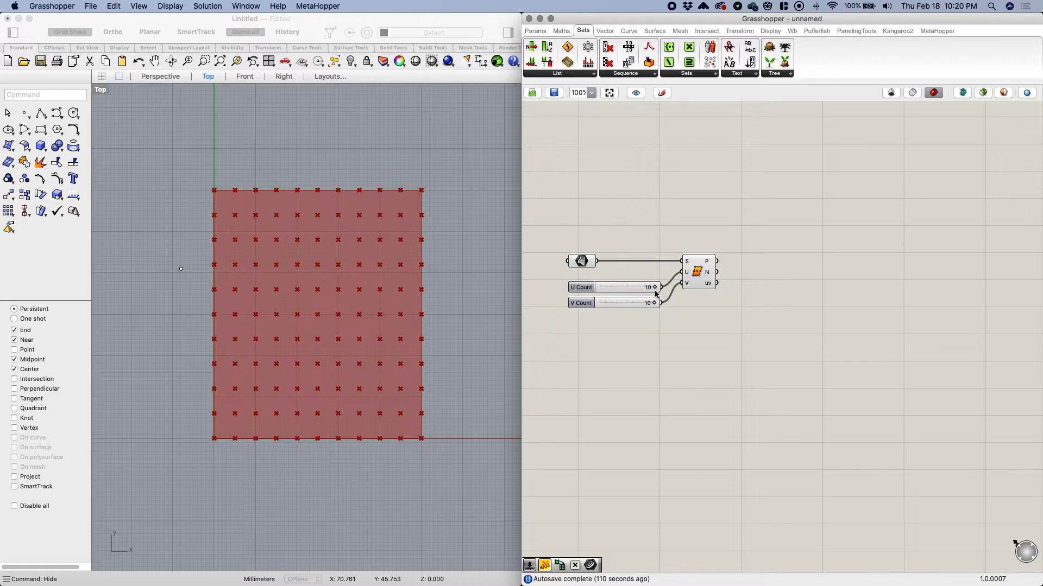
mouse_move(653, 289)
left_mouse_down()
mouse_move(607, 302)
mouse_move(656, 302)
left_mouse_up()
left_click(636, 286)
left_click(700, 273)
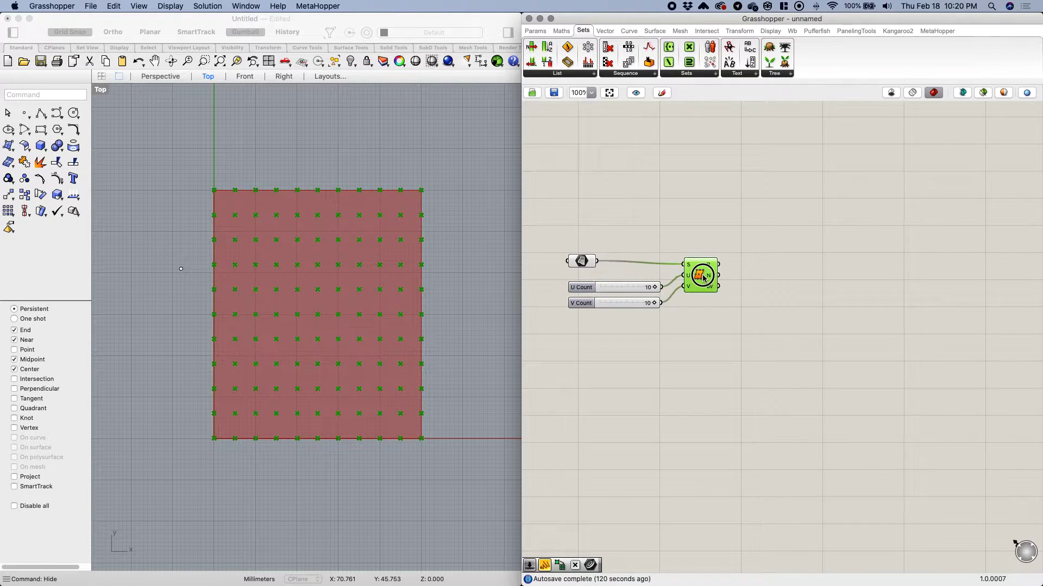
left_click(715, 315)
right_click_drag(736, 316, 700, 322)
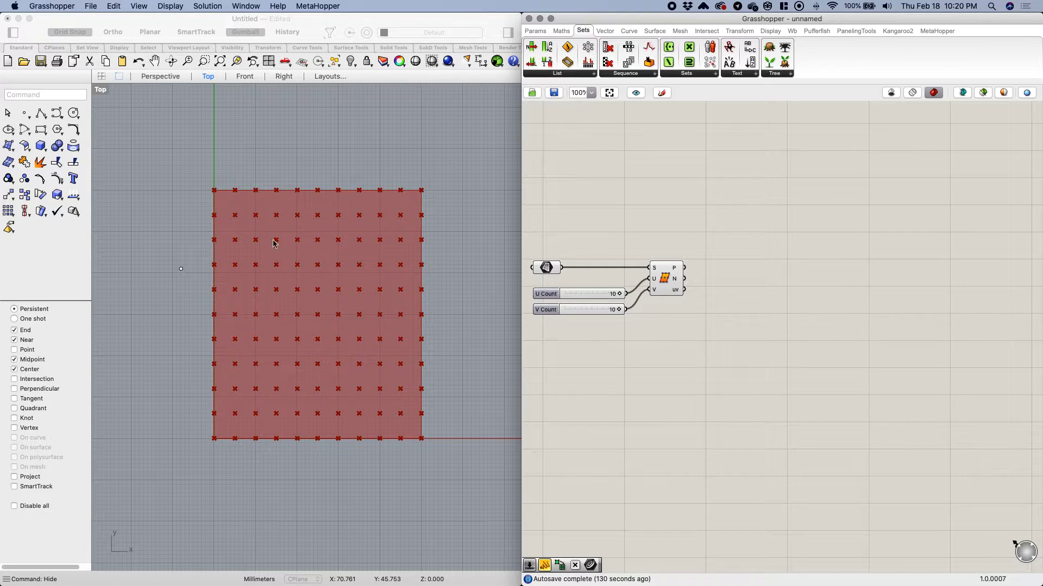
Step: Set both the U Count and V Count sliders to 5
mouse_move(674, 270)
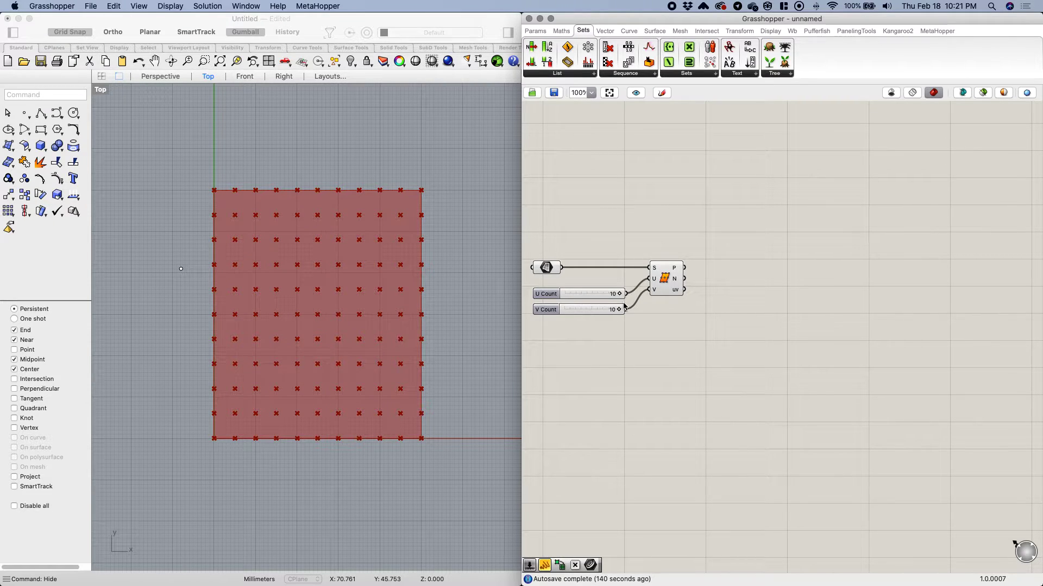
left_click_drag(619, 293, 592, 313)
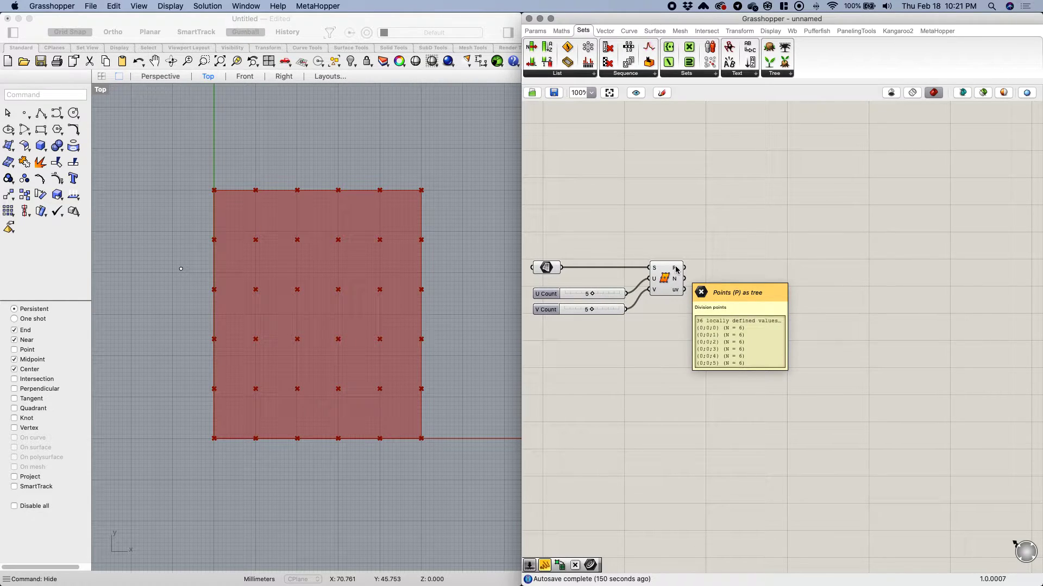
double_click(743, 215)
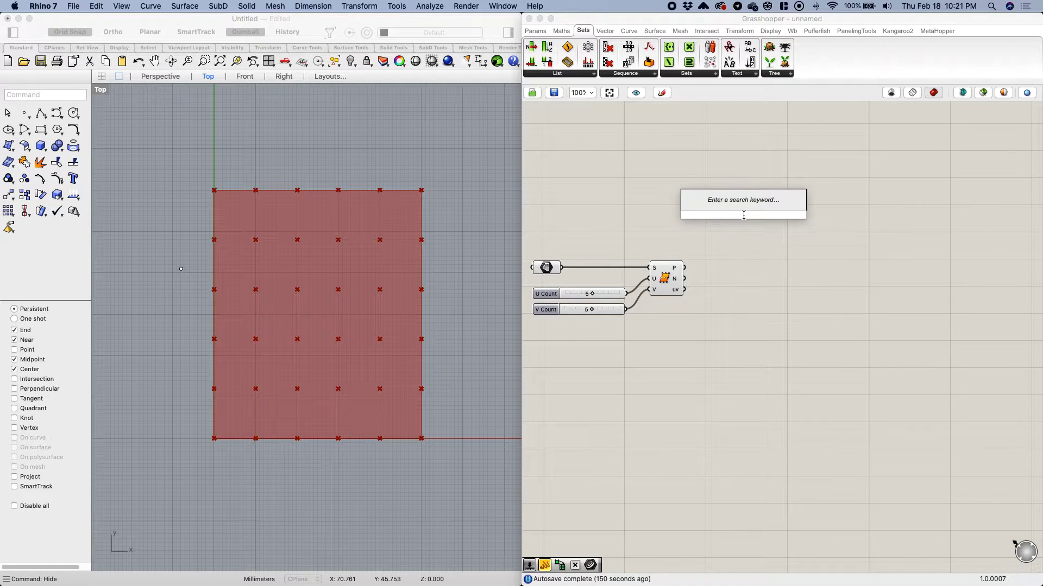
type("bra")
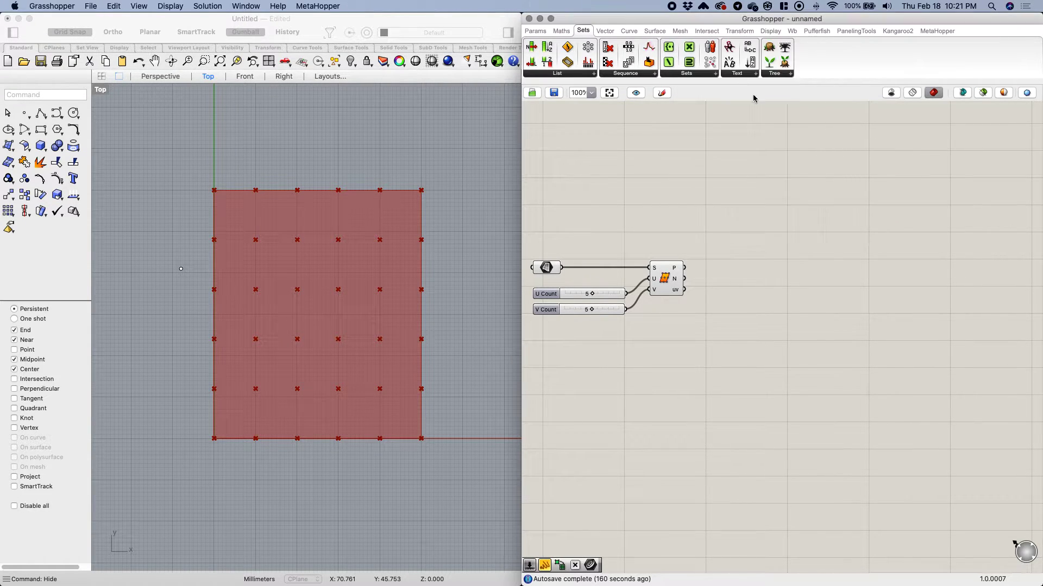
left_click(778, 75)
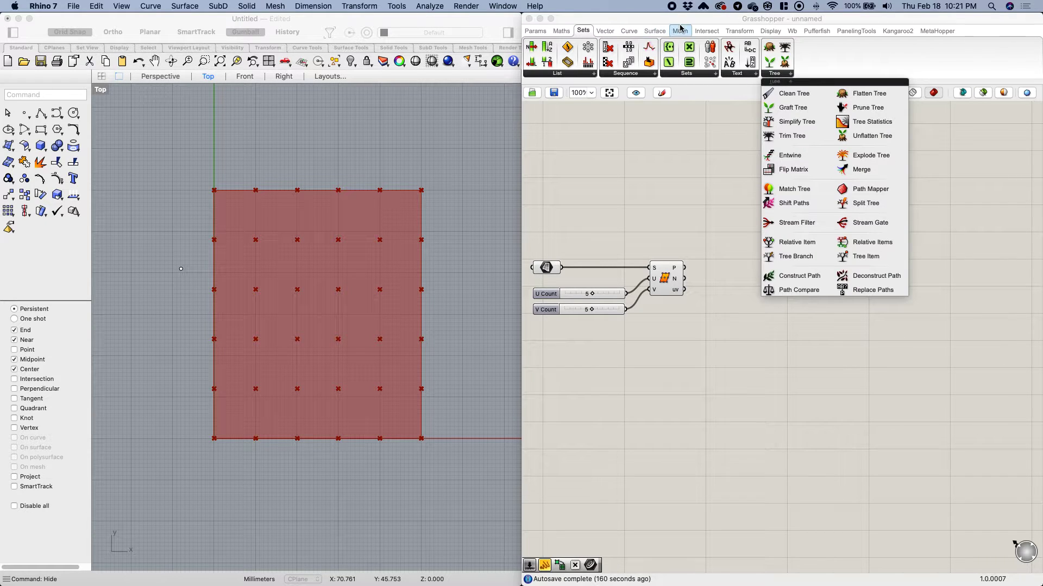
left_click(765, 32)
scroll(767, 44, "up", 2)
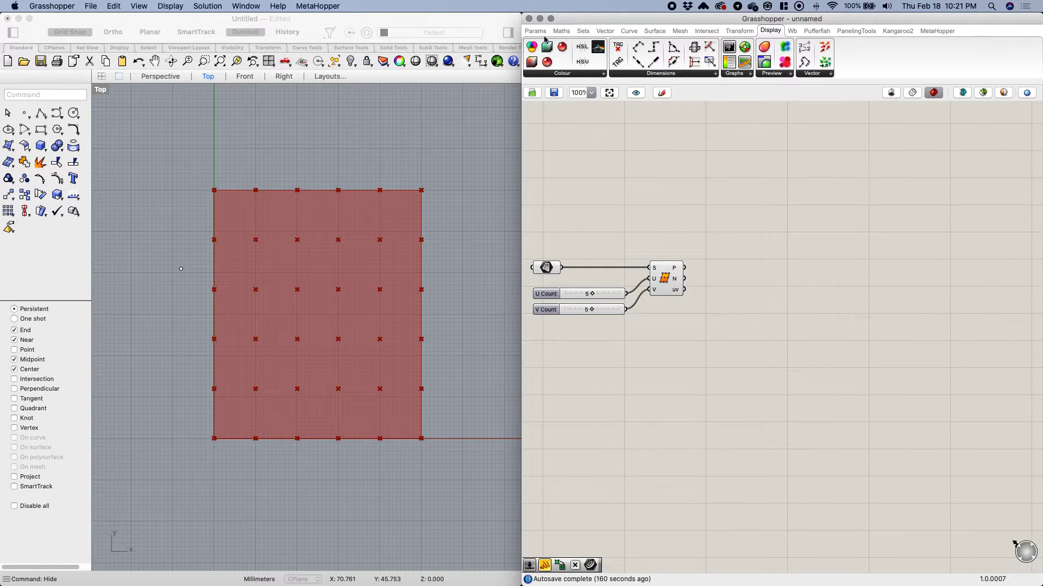
Step: Add a Param Viewer beside Divide Surface, wire the P output into it, and switch it to the tree diagram display
left_click(774, 74)
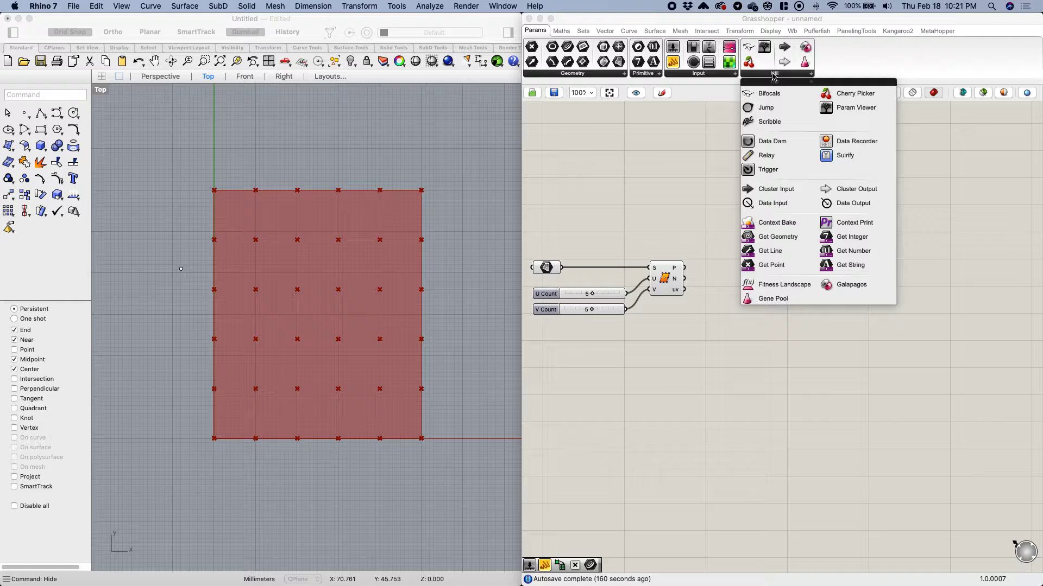
left_click(839, 105)
left_click(753, 236)
left_click_drag(753, 235, 780, 245)
left_click_drag(684, 267, 732, 251)
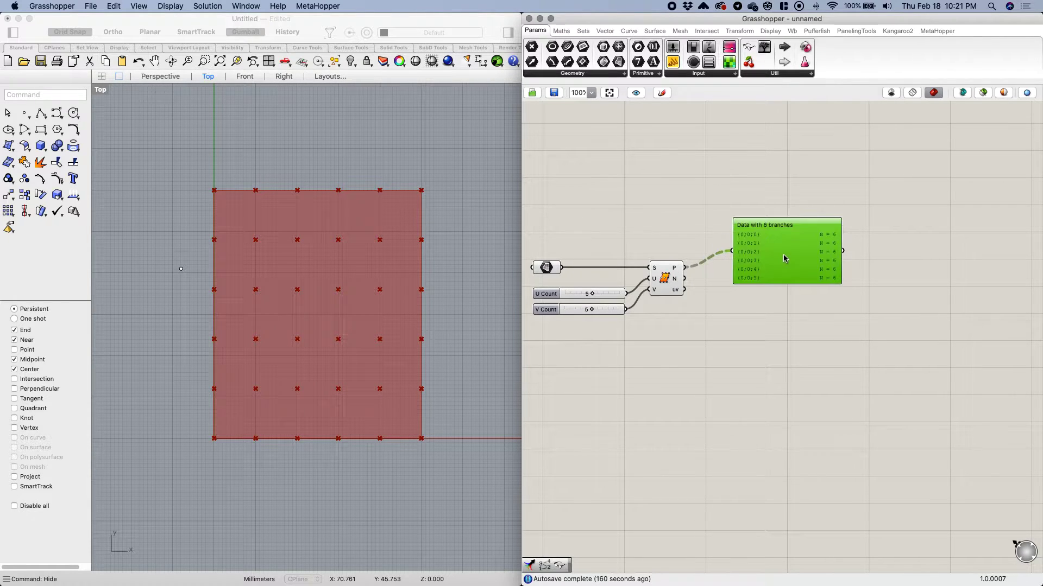
left_click(844, 288)
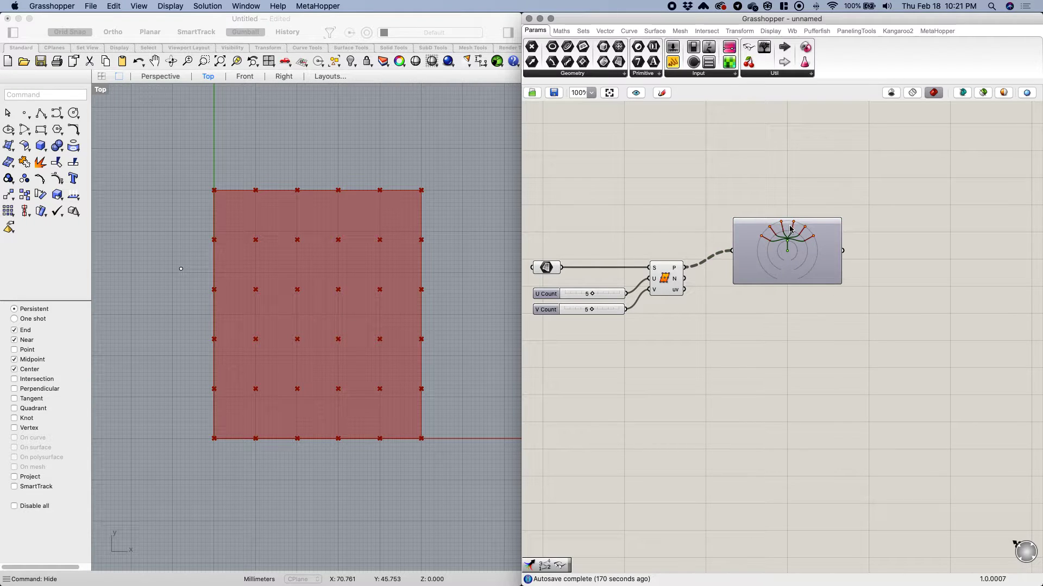
Step: Examine the branch structure of the division points in the Param Viewer and at the P output of Divide Surface
scroll(793, 227, "up", 5)
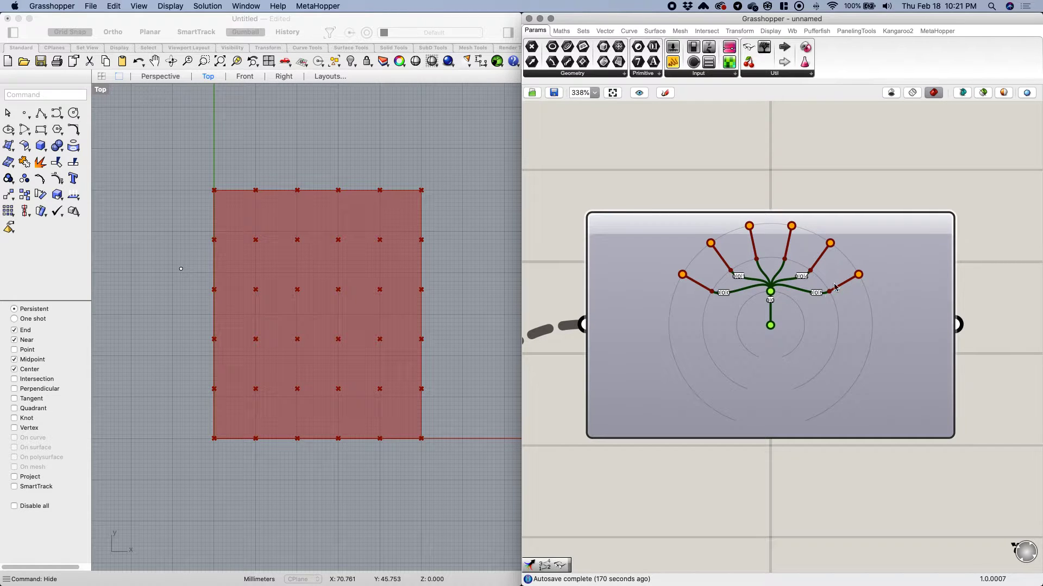
scroll(757, 270, "down", 5)
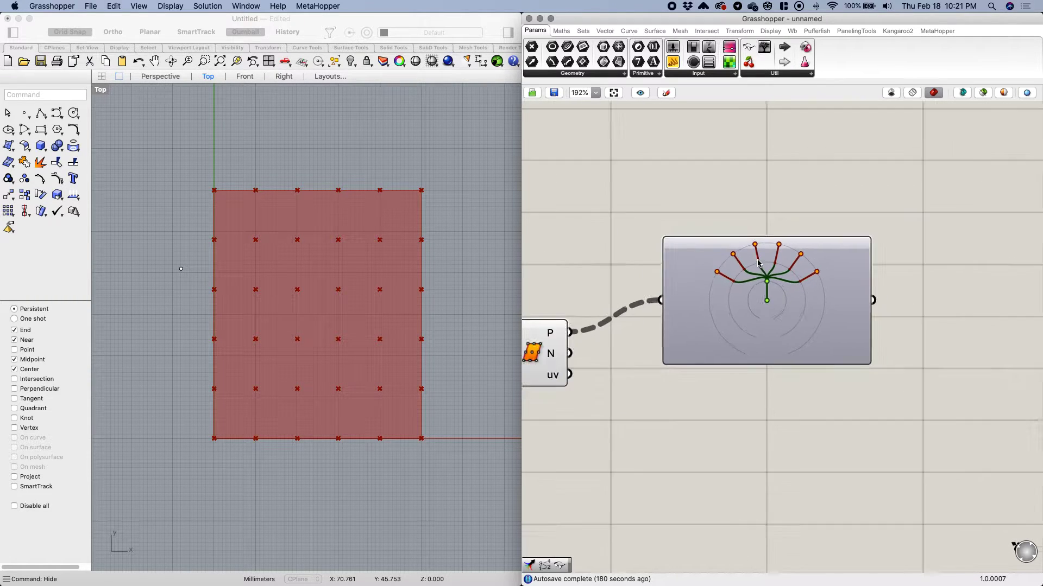
right_click_drag(607, 243, 724, 238)
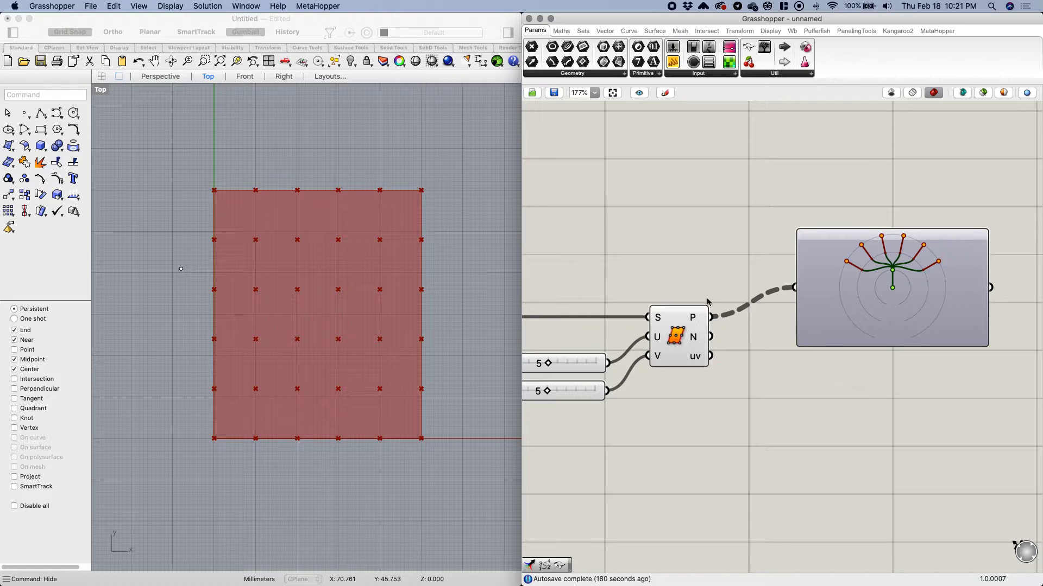
mouse_move(694, 320)
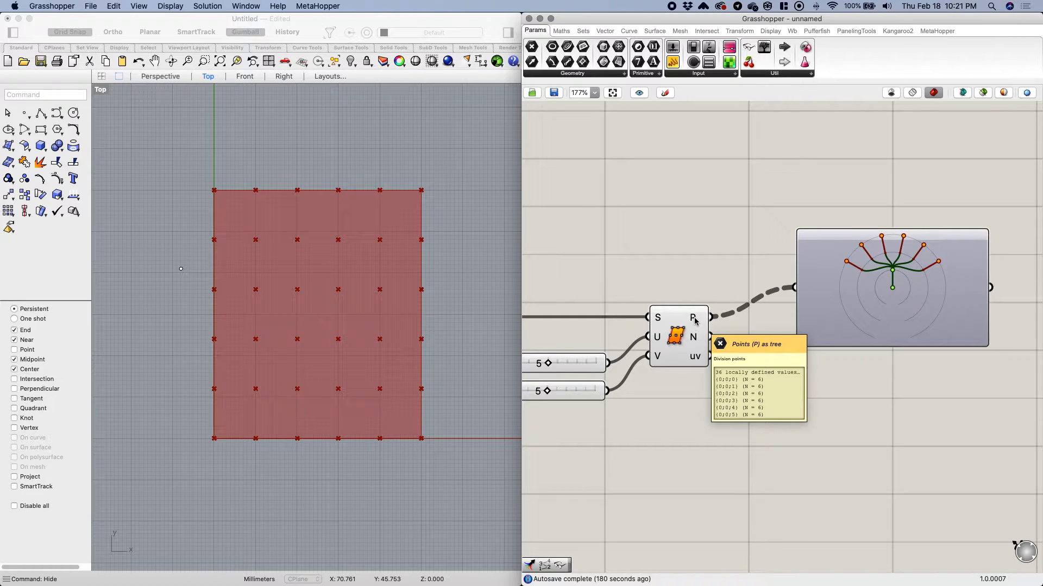
right_click_drag(654, 384, 747, 383)
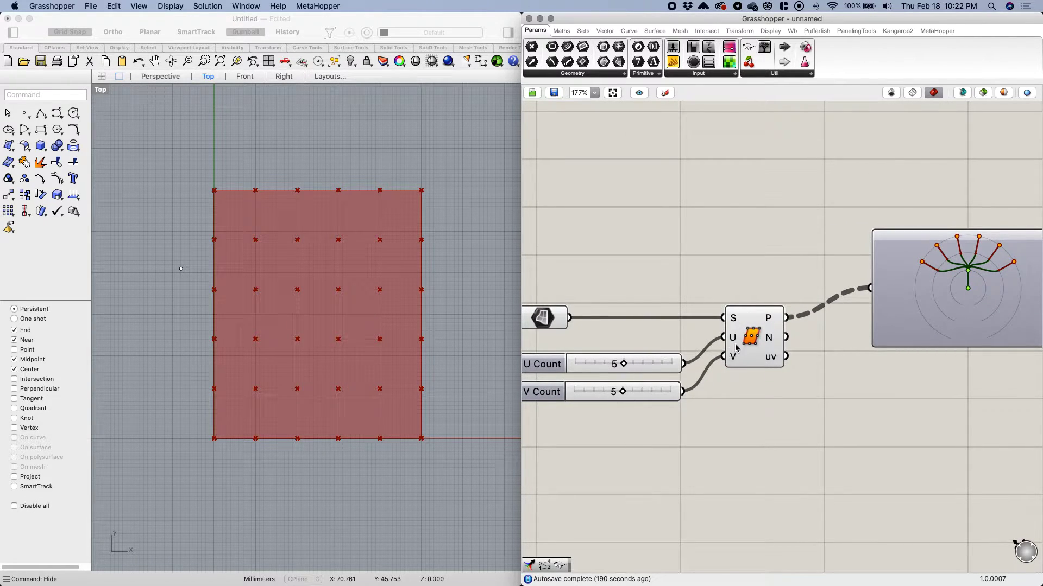
left_click_drag(746, 344, 734, 343)
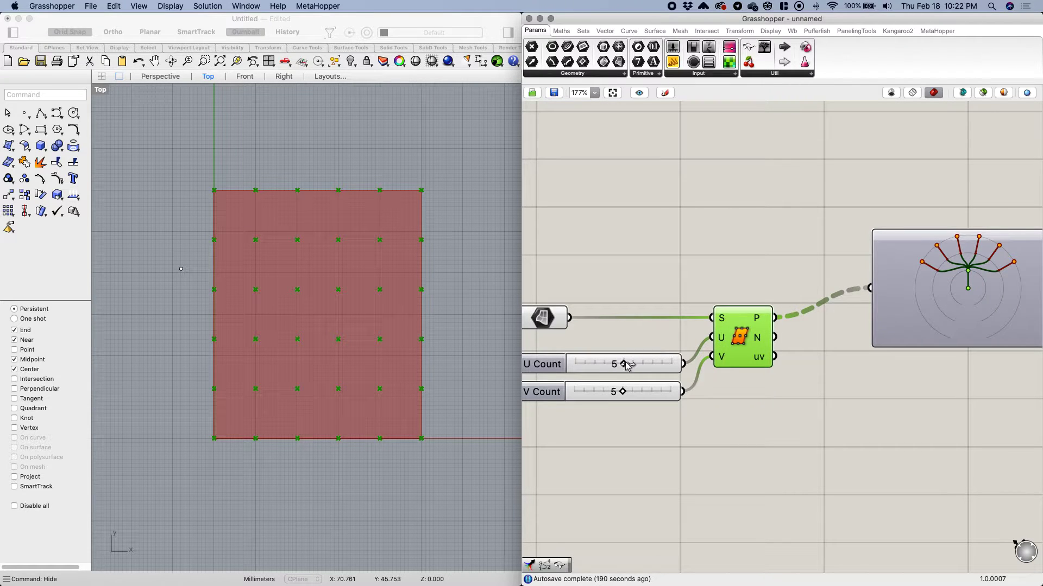
right_click_drag(617, 347, 664, 343)
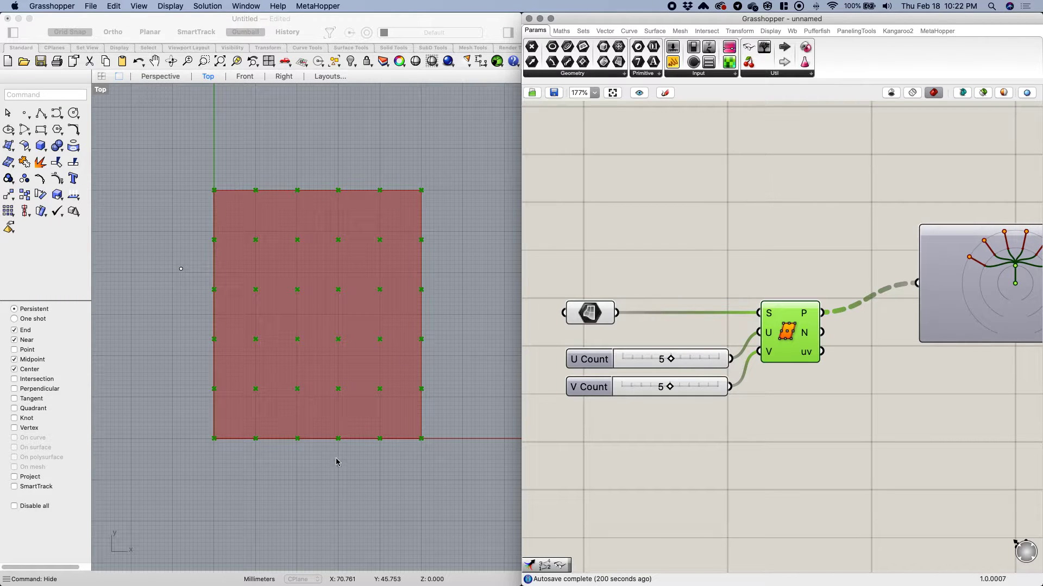
Step: Move the Param Viewer aside, add a Point List component above Divide Surface, and wire the P output into its P input
right_click_drag(709, 296, 590, 287)
scroll(718, 306, "down", 2)
right_click_drag(720, 308, 721, 334)
left_click_drag(808, 323, 842, 336)
double_click(735, 252)
type("point")
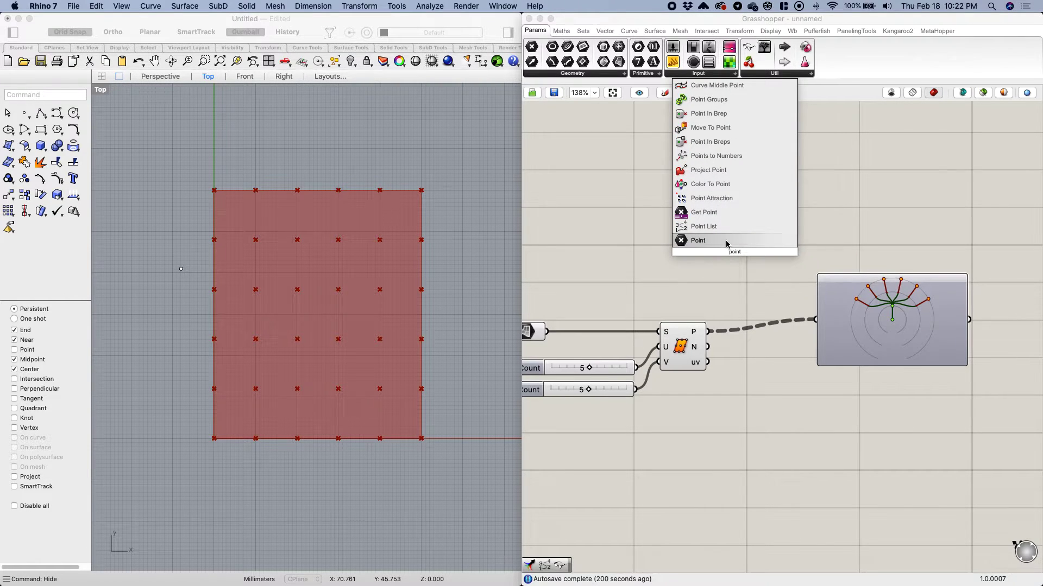
left_click(726, 227)
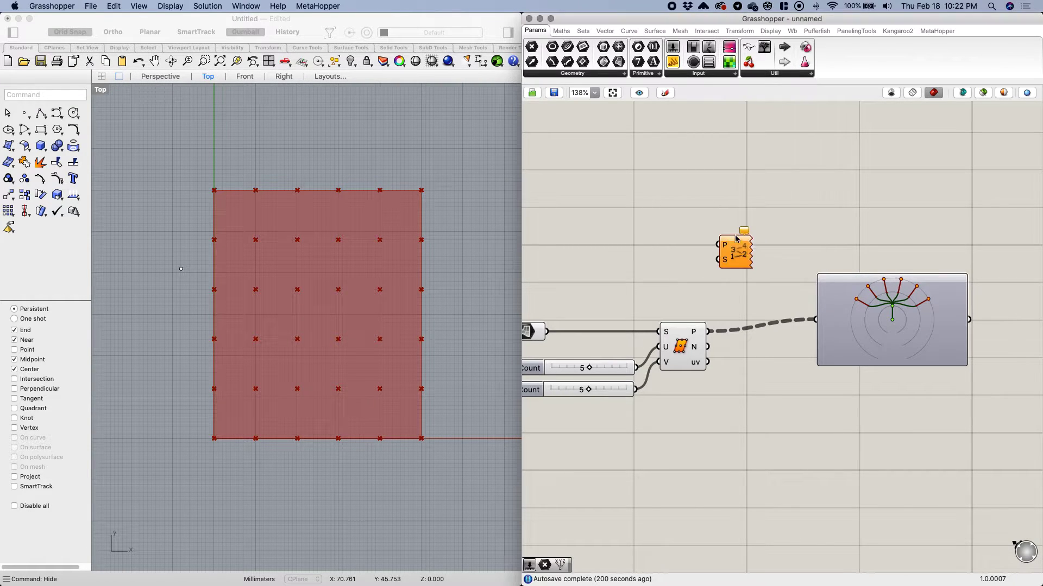
left_click_drag(709, 332, 746, 236)
Step: Add a number slider beside Point List, wire it into the S input, and set the size to 4
right_click_drag(602, 245, 644, 255)
double_click(643, 256)
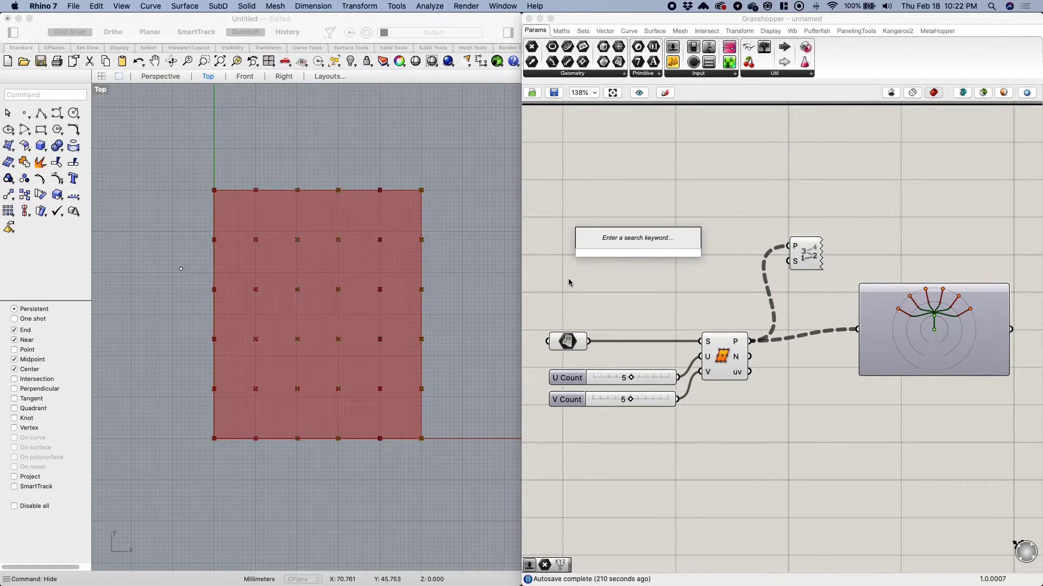
type("2")
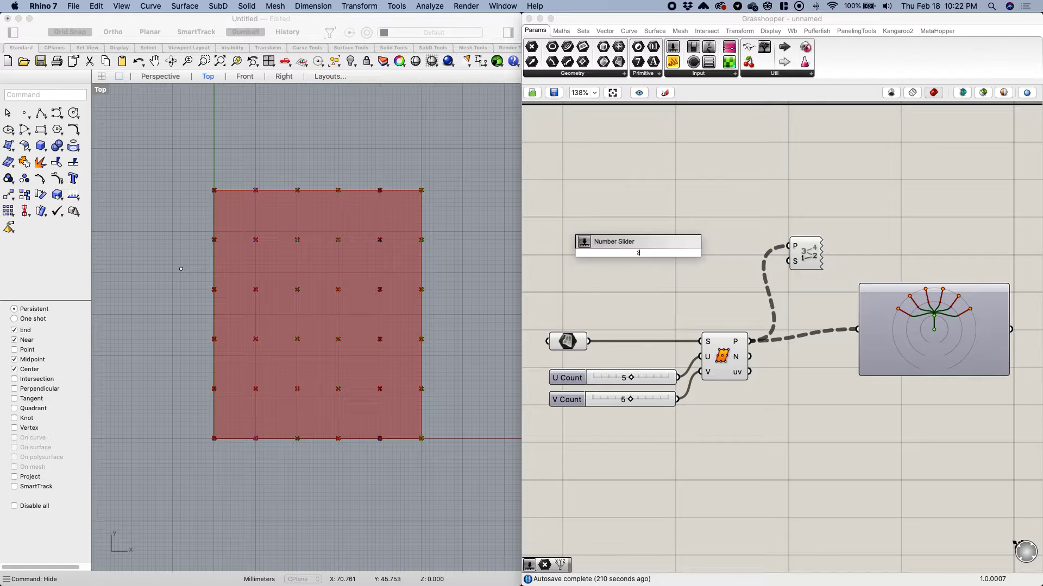
key("Return")
left_click_drag(699, 253, 788, 261)
mouse_move(625, 252)
left_mouse_down()
mouse_move(641, 253)
mouse_move(591, 253)
mouse_move(612, 261)
left_mouse_up()
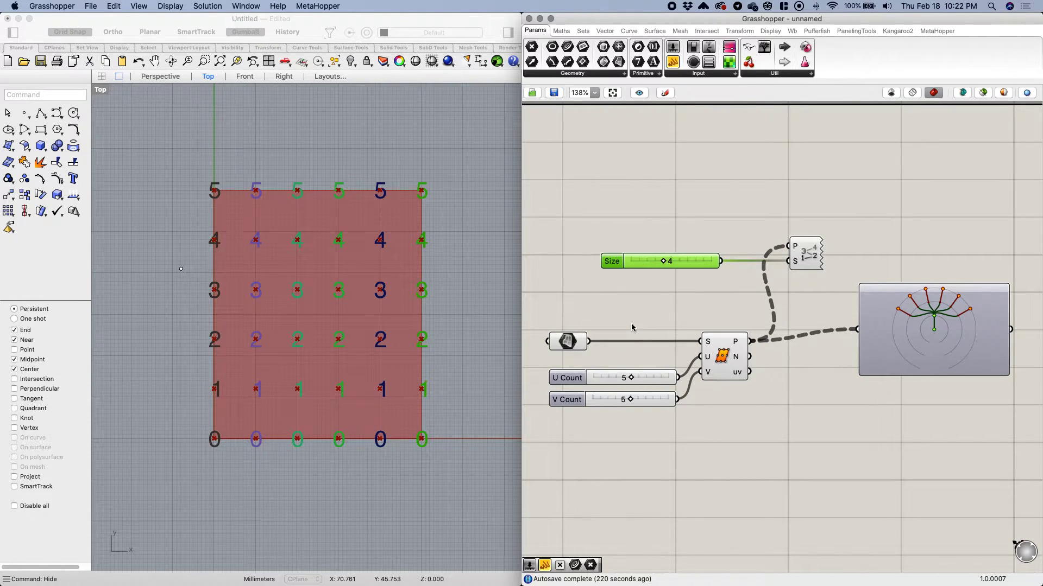
Step: Shift the Param Viewer slightly away from Divide Surface and compare its branches with the numbered points on the surface
right_click_drag(799, 372, 734, 372)
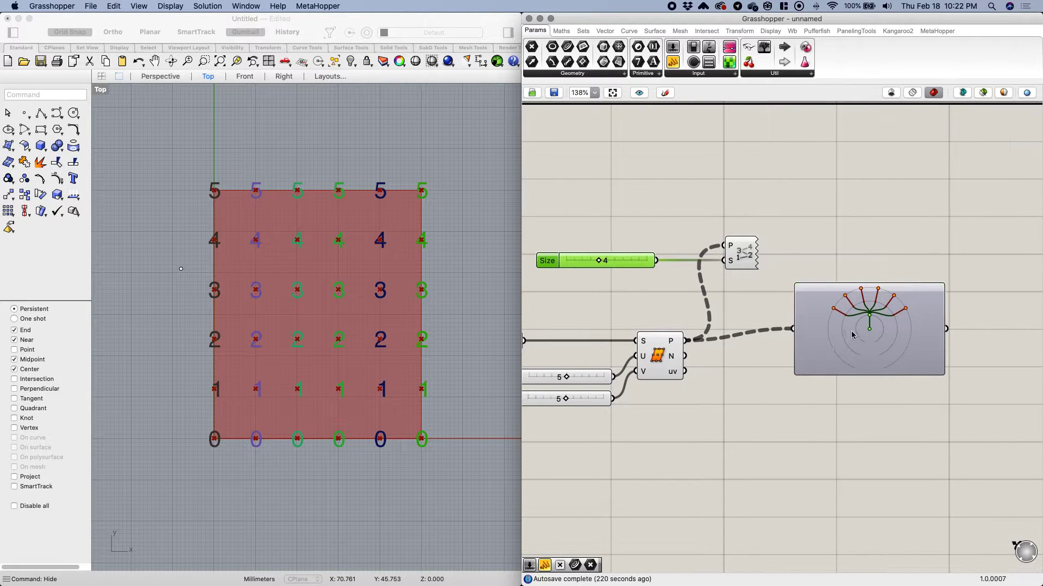
left_click_drag(851, 330, 870, 335)
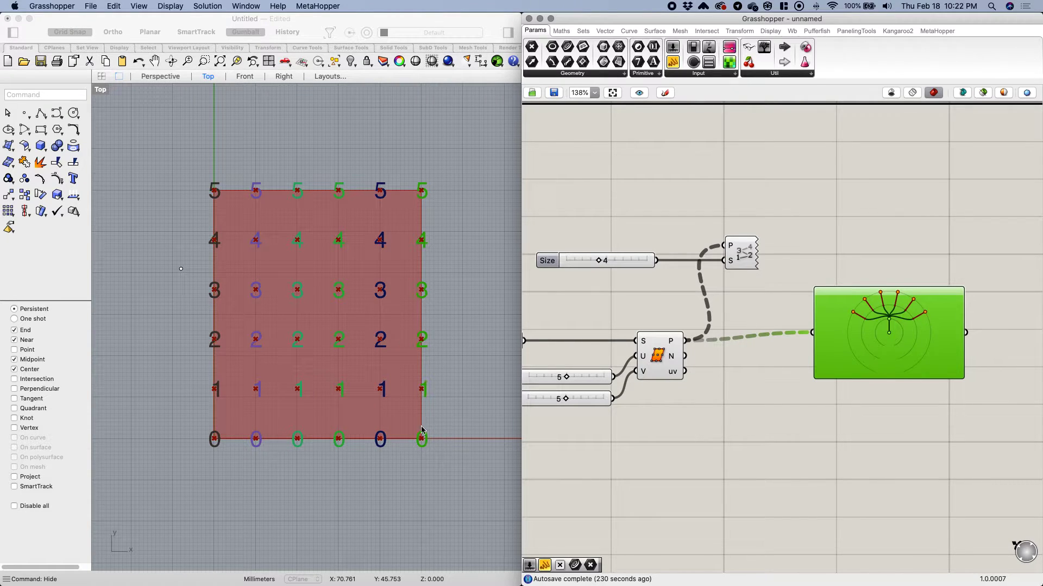
right_click_drag(562, 219, 584, 216)
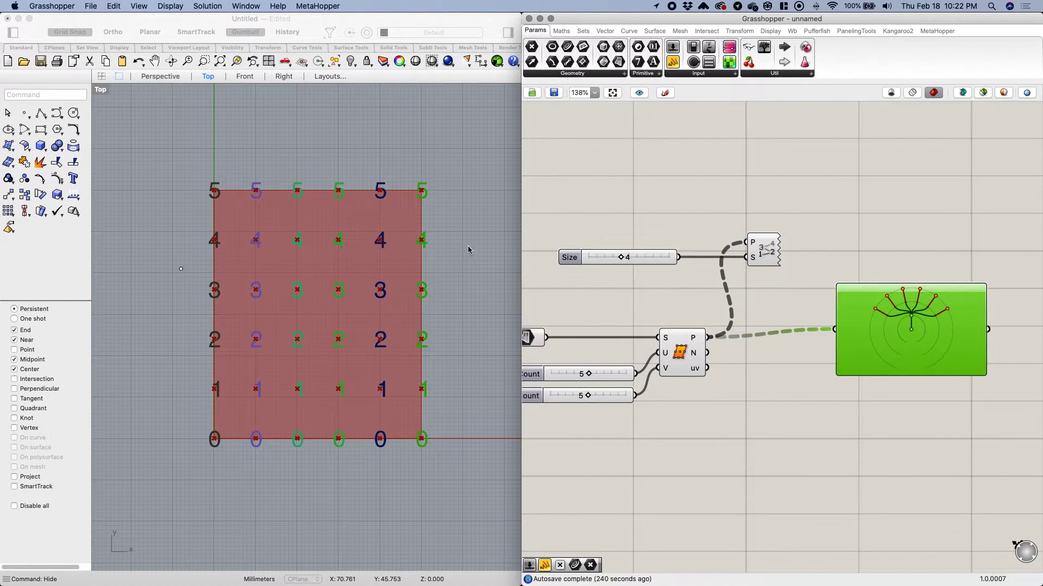
right_click_drag(662, 218, 575, 214)
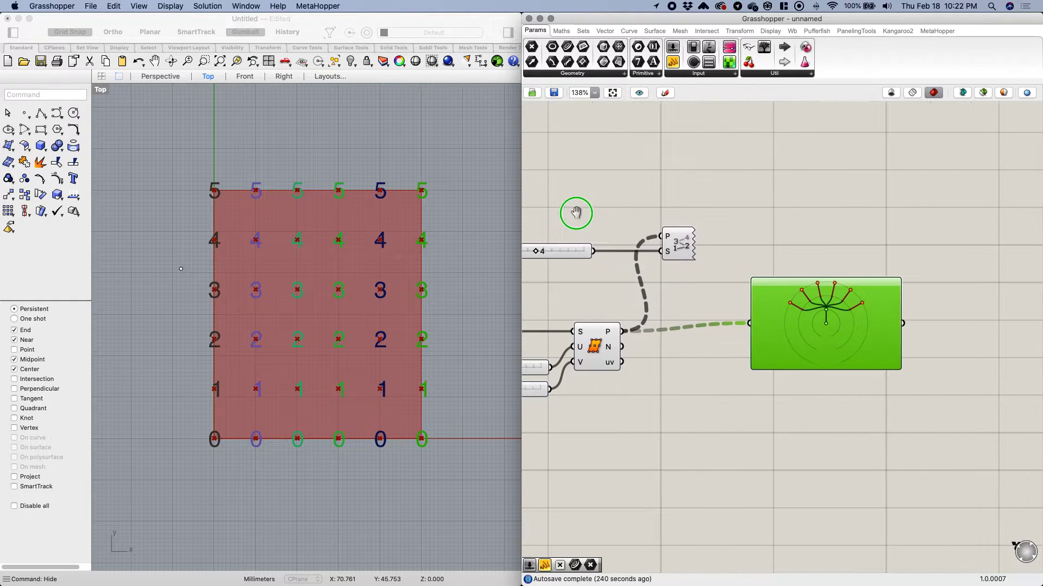
Step: Add a Flatten Tree component, feed it from the P output of Divide Surface, and wire its result into Point List's P input
right_click_drag(624, 268, 631, 200)
double_click(667, 360)
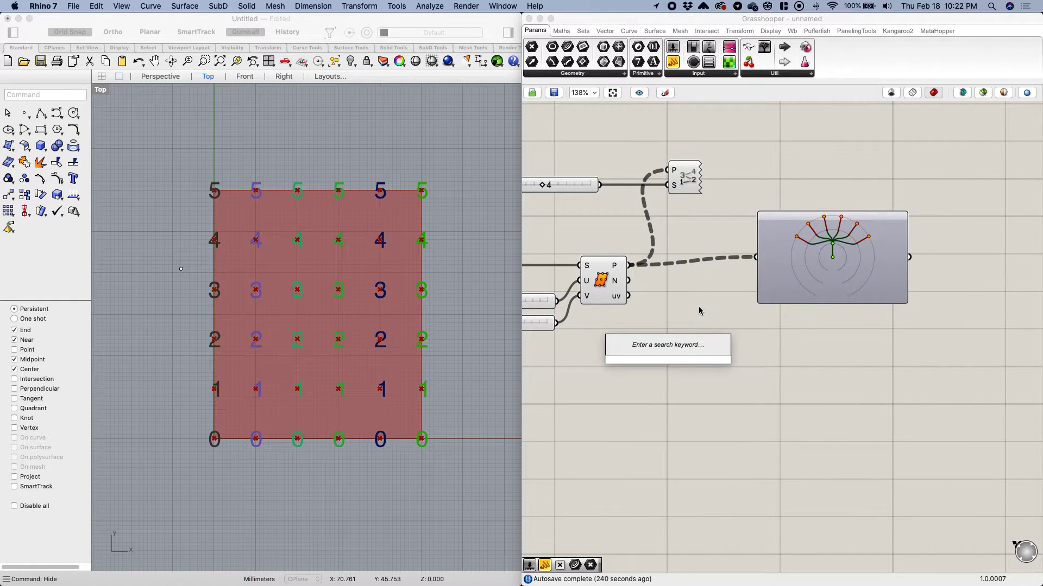
type("flat")
left_click(654, 348)
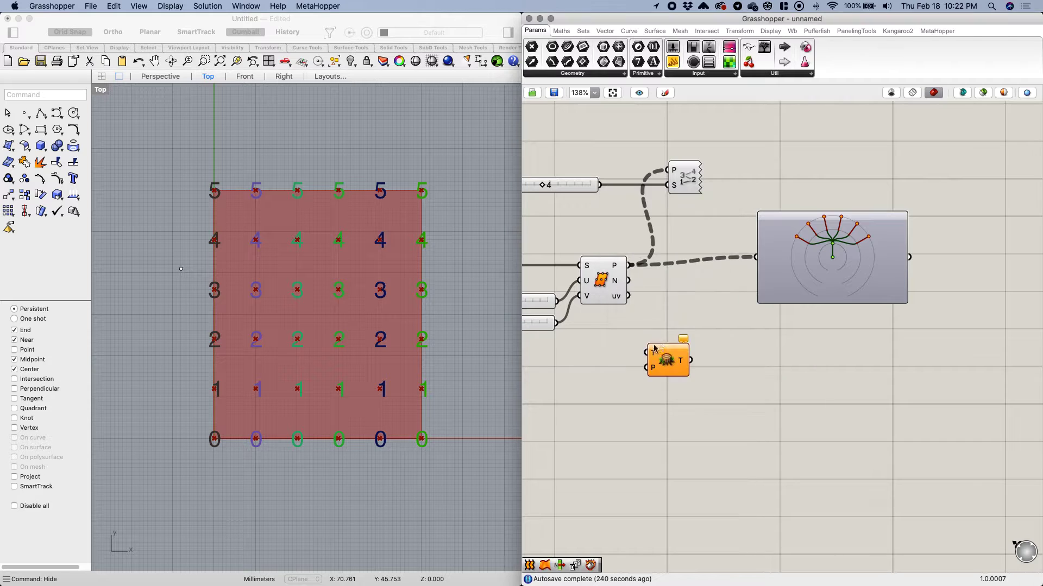
right_click_drag(707, 320, 684, 352)
left_click_drag(605, 298, 695, 209)
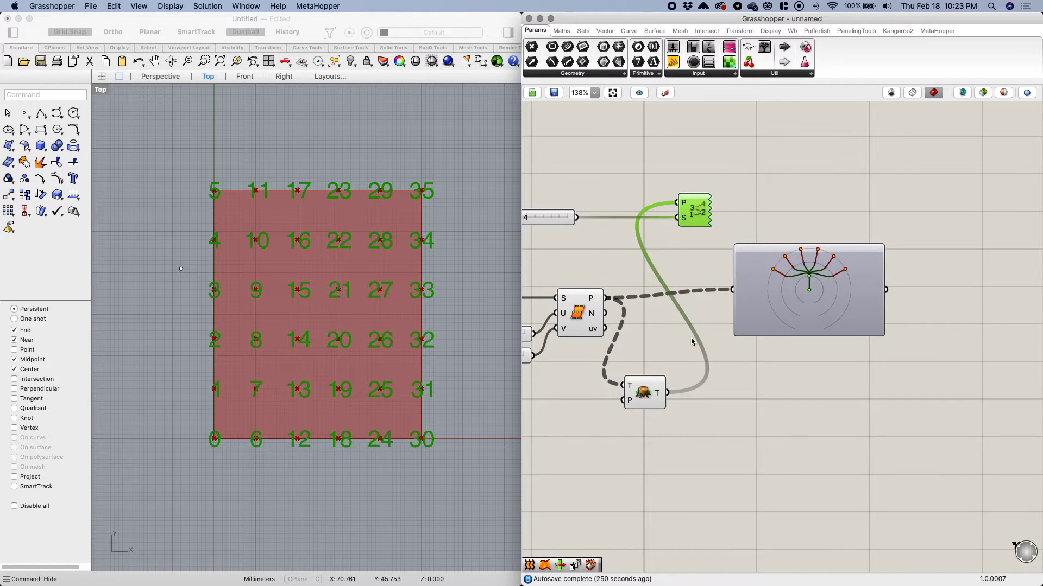
Step: Reposition the Flatten Tree component between Divide Surface and Point List
left_click(692, 343)
left_click_drag(656, 395, 650, 244)
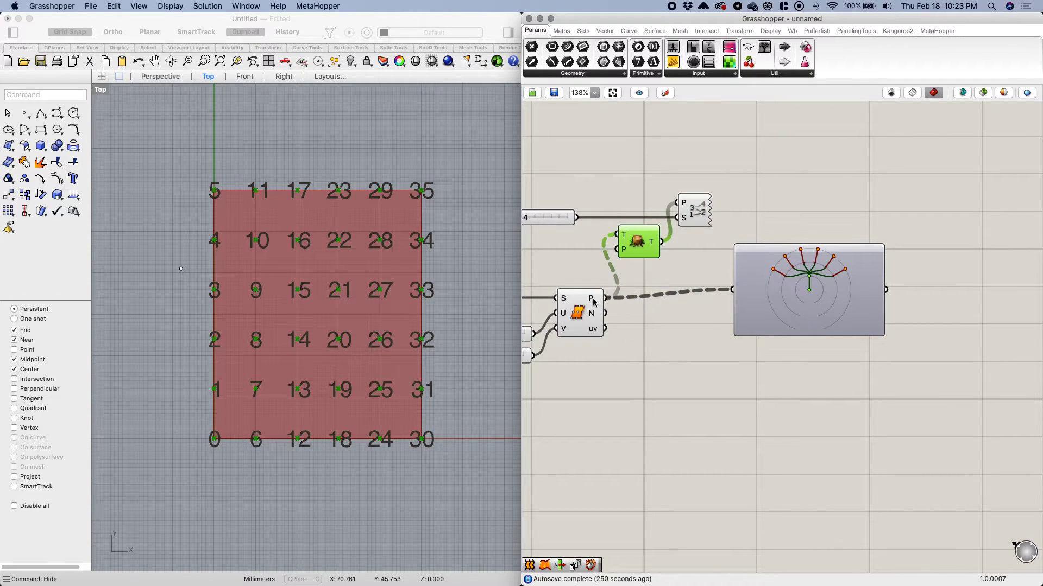
mouse_move(652, 246)
left_click_drag(649, 240, 654, 267)
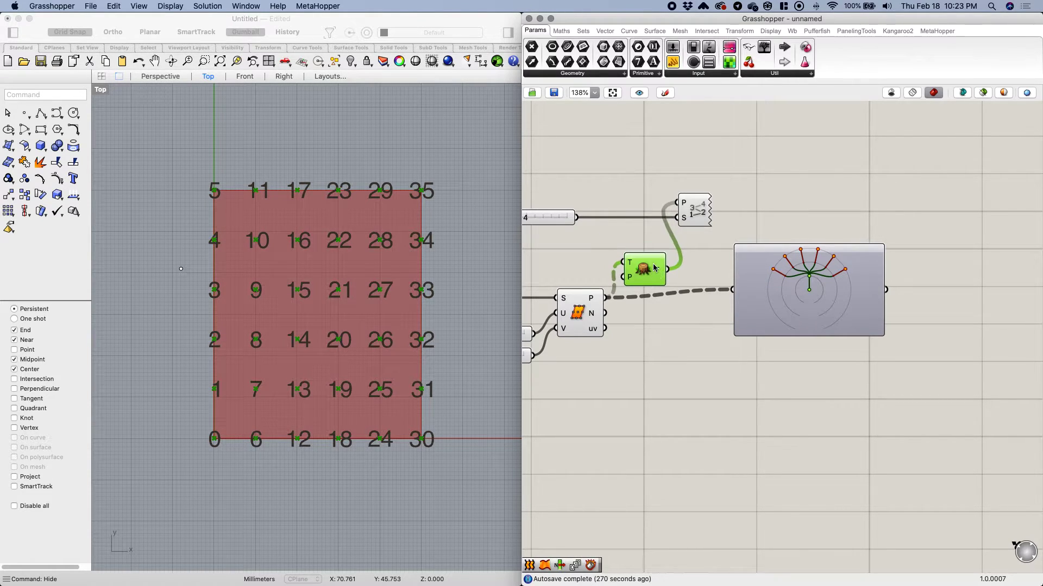
Step: Delete the Flatten Tree component and wire the P output of Divide Surface directly back into Point List's P input
key("Delete")
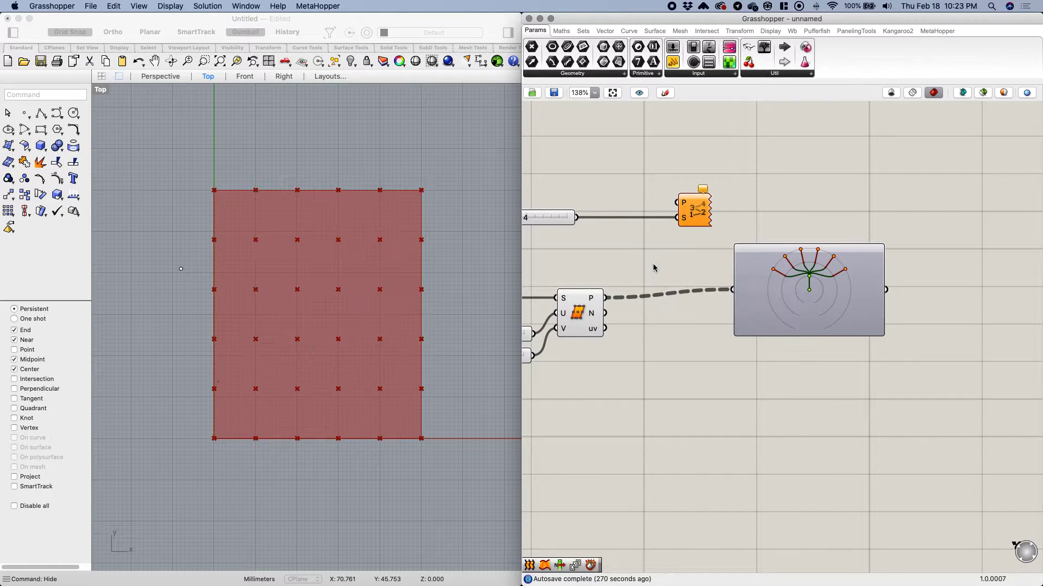
left_click_drag(605, 297, 686, 210)
Step: Set the Size slider of Point List to 2
right_click_drag(547, 234, 607, 241)
mouse_move(579, 225)
left_mouse_down()
mouse_move(552, 226)
mouse_move(563, 225)
left_mouse_up()
scroll(670, 318, "down", 2)
left_click(676, 321)
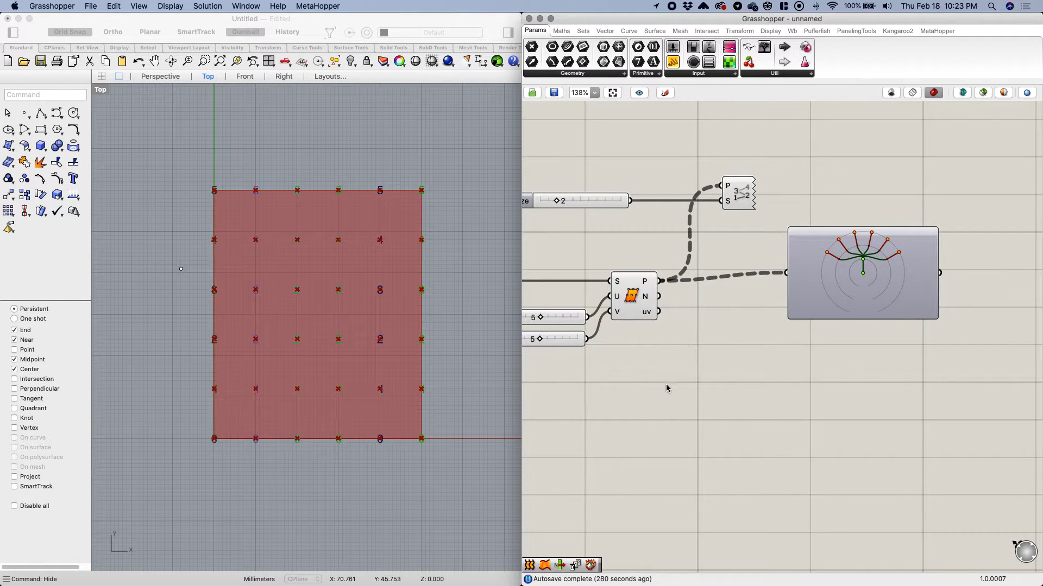
Step: Delete the Param Viewer component fed by Divide Surface's P output
right_click_drag(688, 365, 642, 356)
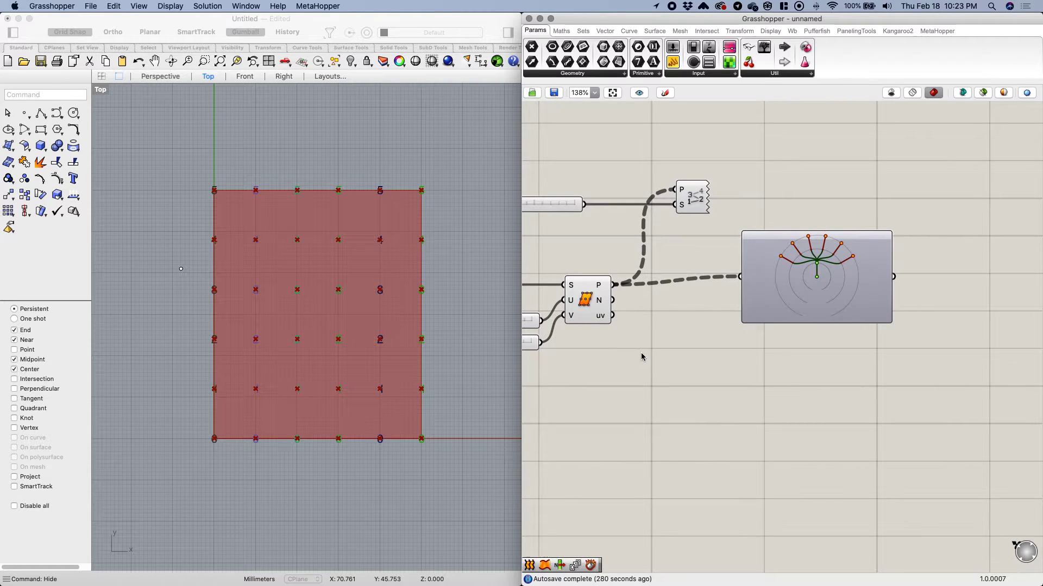
left_click(798, 294)
key("Delete")
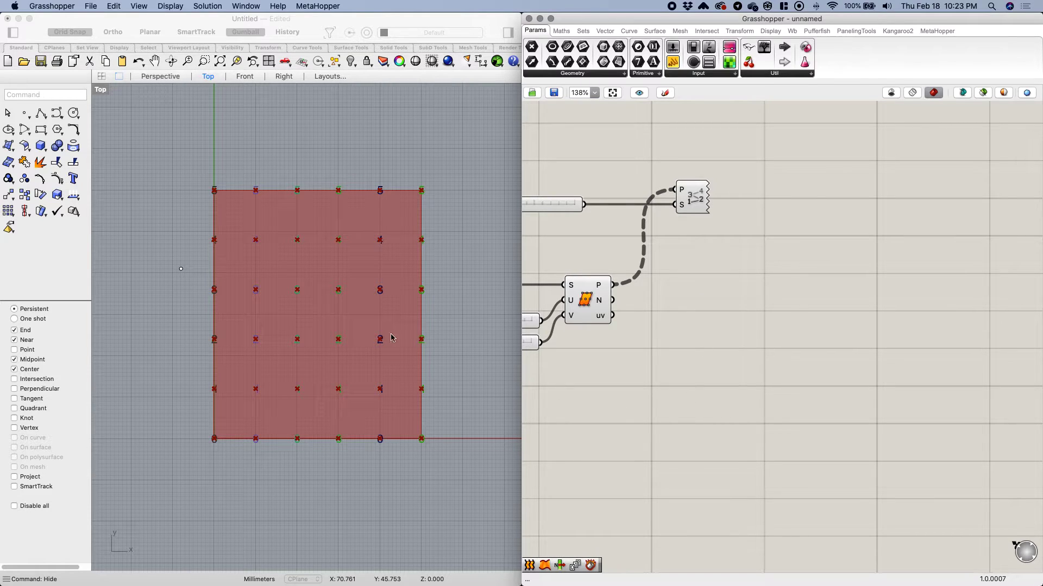
Step: Add a Point parameter below Divide Surface and reference the single Rhino point beside the surface in it
left_click(182, 269)
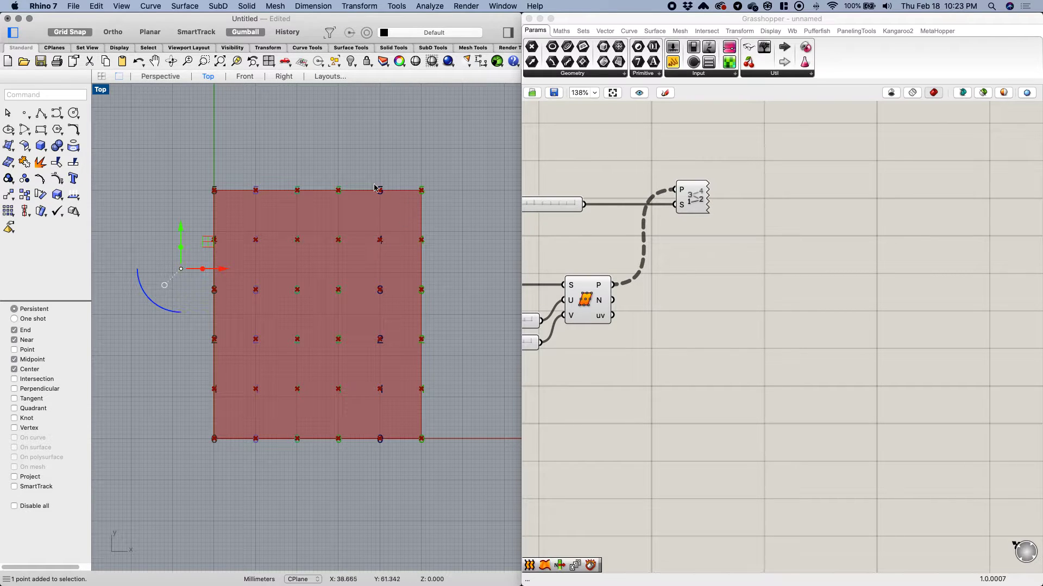
left_click(675, 365)
double_click(689, 322)
type("point")
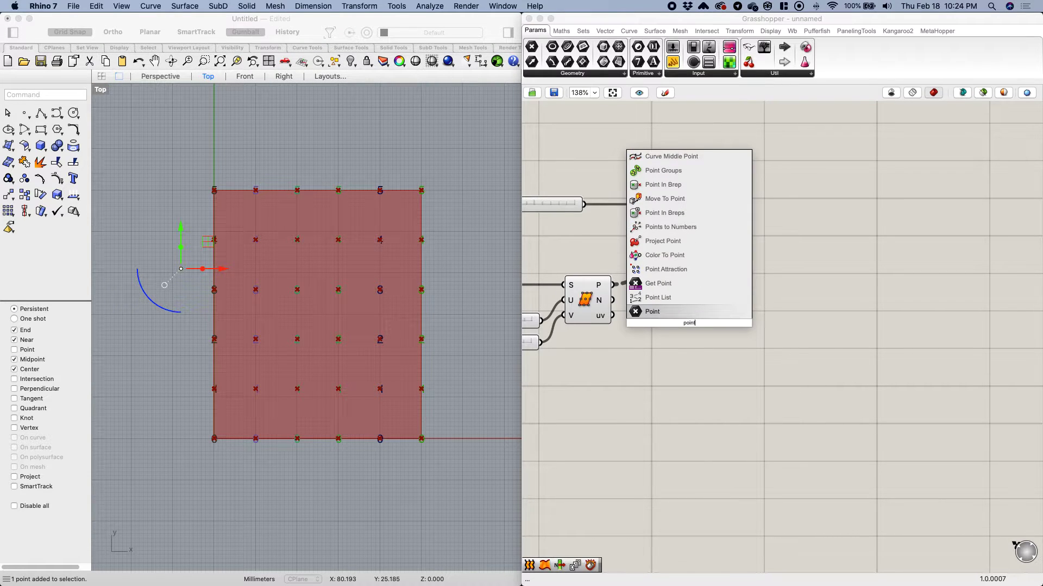
key("Return")
right_click(699, 330)
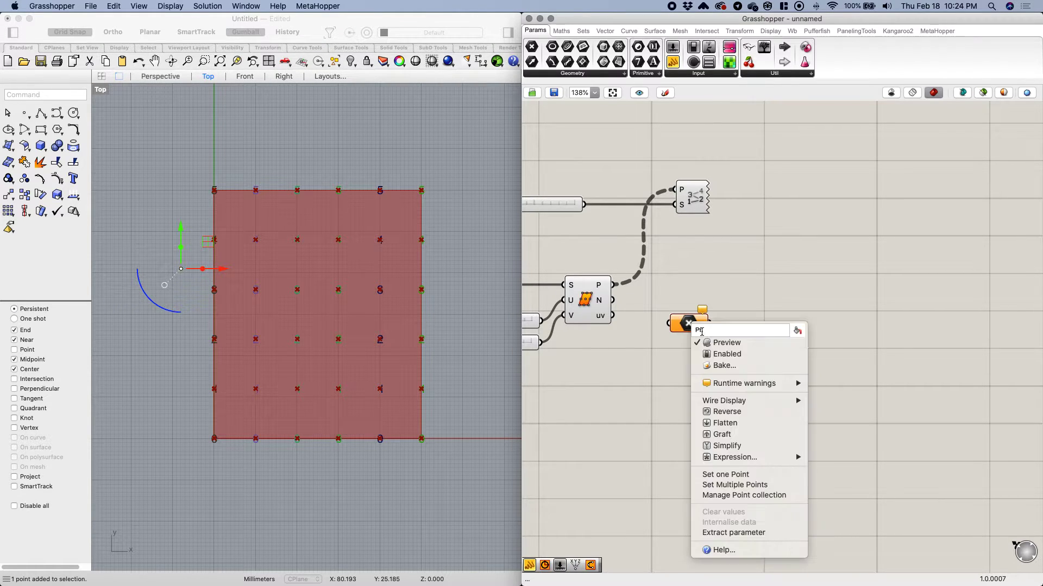
left_click(727, 473)
left_click(686, 398)
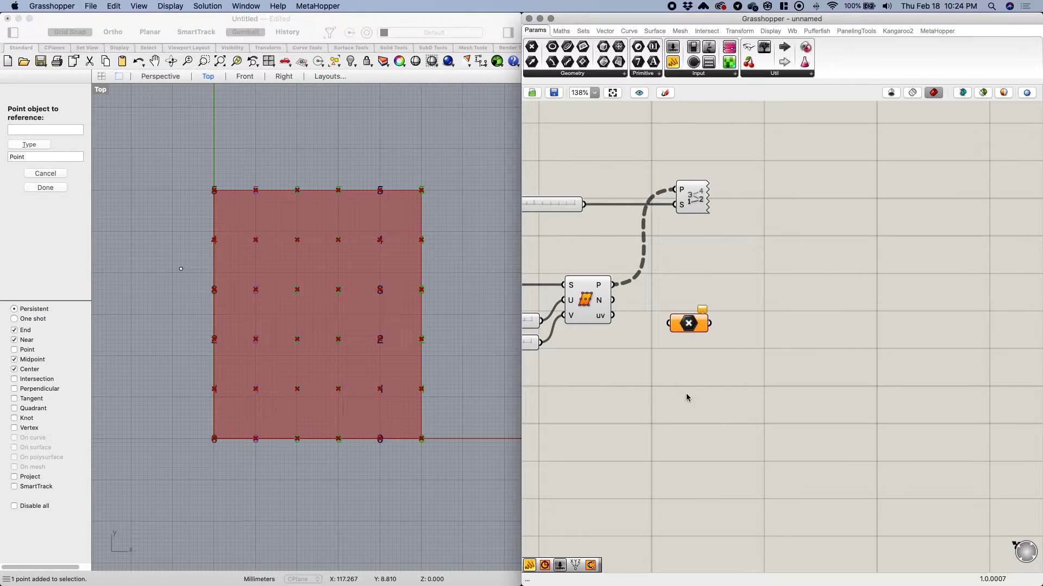
left_click(181, 269)
left_click(181, 269)
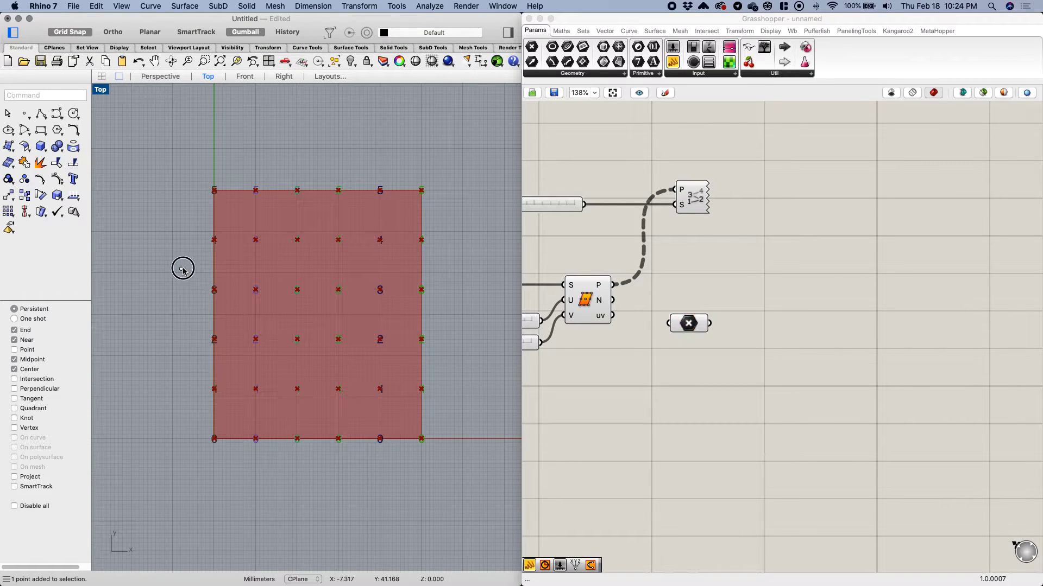
Step: Turn off the preview of the new Point parameter and move it lower on the canvas
left_click(686, 327)
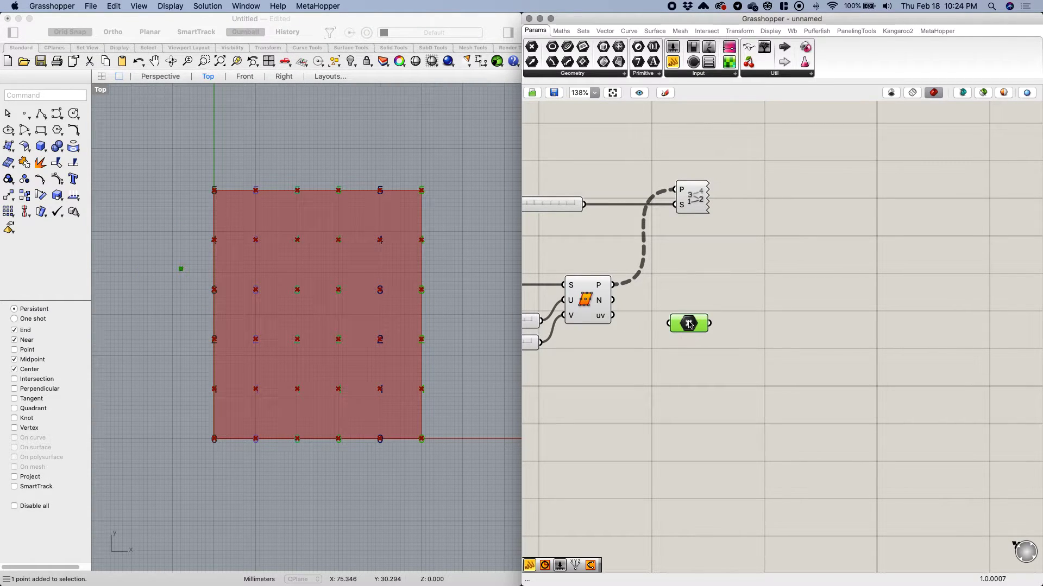
middle_click(695, 319)
left_click(728, 328)
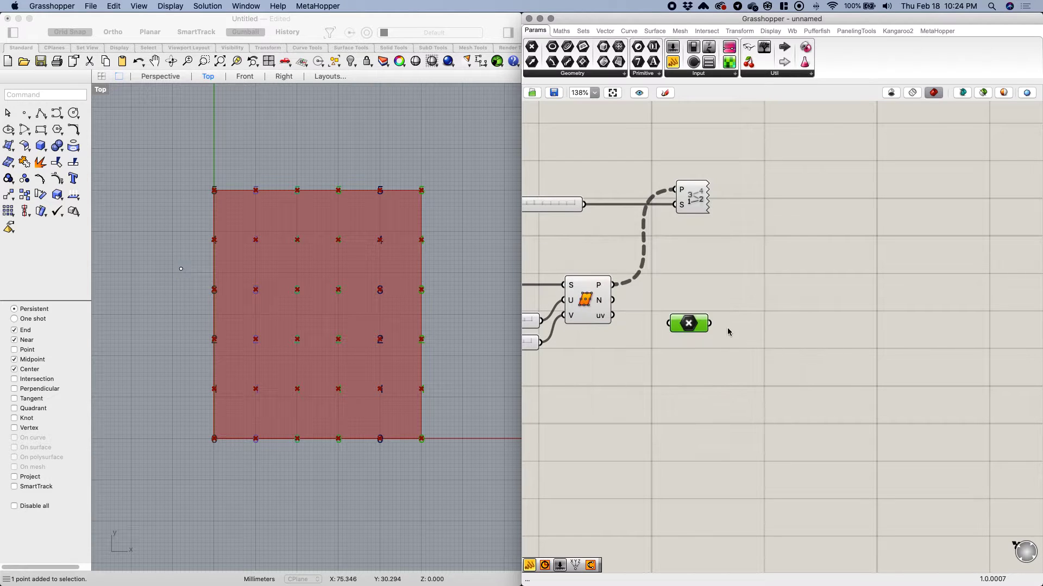
left_click(728, 330)
left_click_drag(688, 325, 687, 381)
left_click(683, 346)
right_click_drag(570, 348, 597, 324)
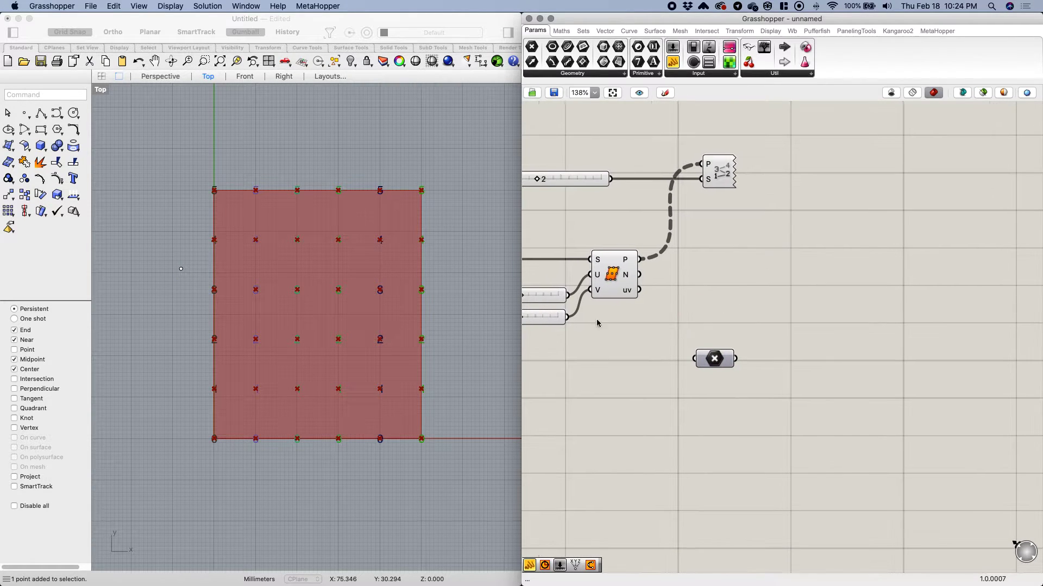
Step: Move the referenced Rhino point onto the surface, to about X 20, Y 26
left_click(180, 272)
left_click(264, 269)
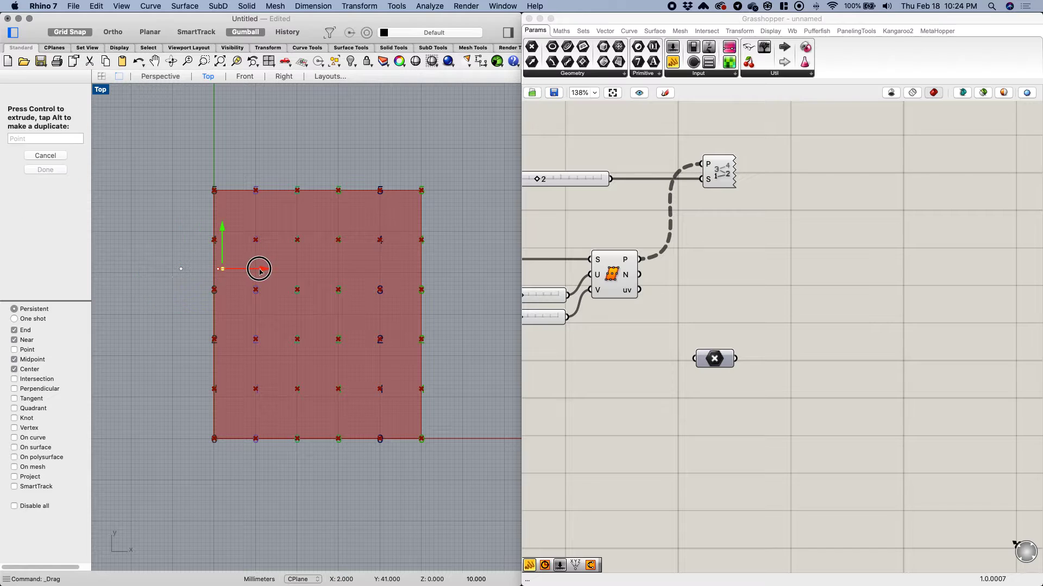
left_click(264, 269)
left_click_drag(264, 269, 214, 270)
left_click_drag(173, 241, 174, 303)
left_click_drag(213, 331, 335, 330)
left_click(459, 355)
Step: Shift the referenced Rhino point farther right and slightly up within the surface grid
right_click_drag(596, 397, 534, 377)
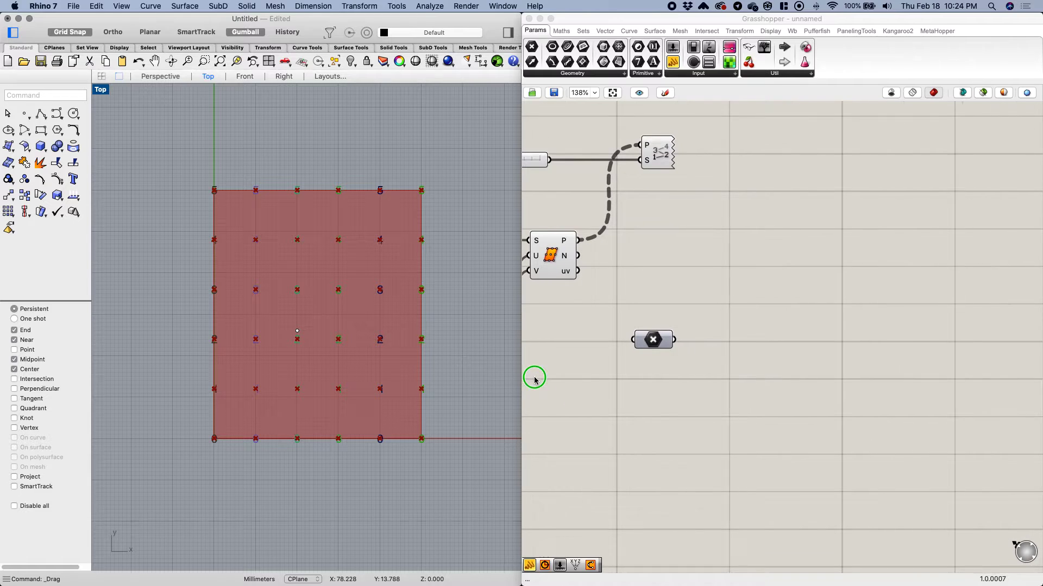
left_click(654, 341)
left_click(296, 333)
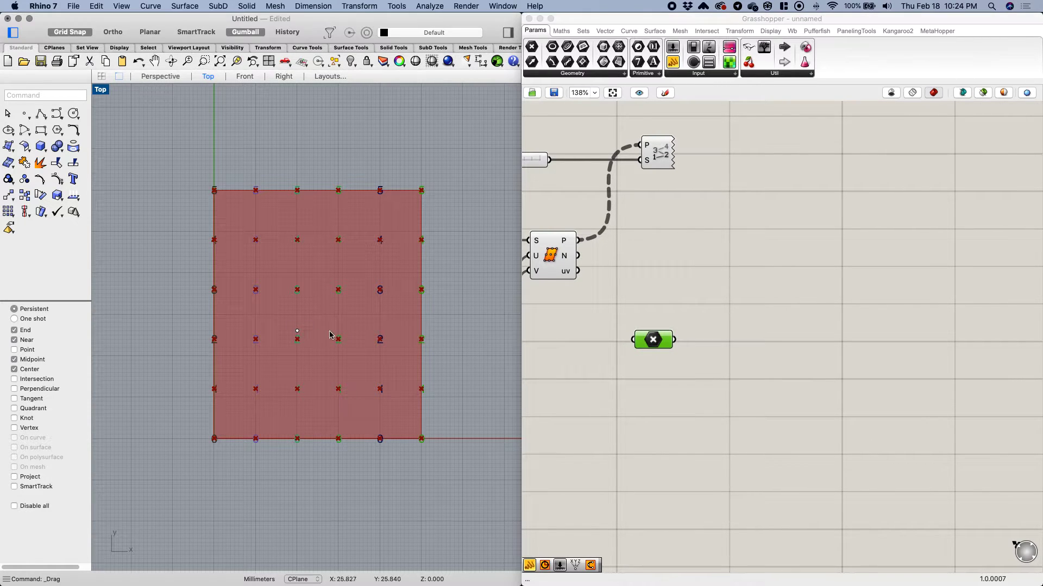
left_click(297, 332)
left_click_drag(337, 332, 424, 326)
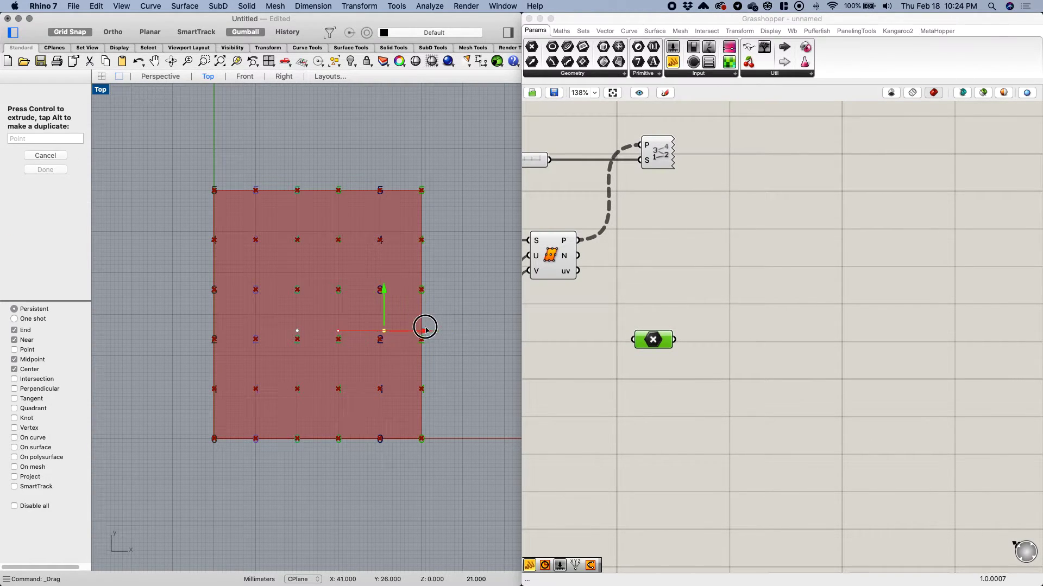
left_click_drag(383, 288, 384, 277)
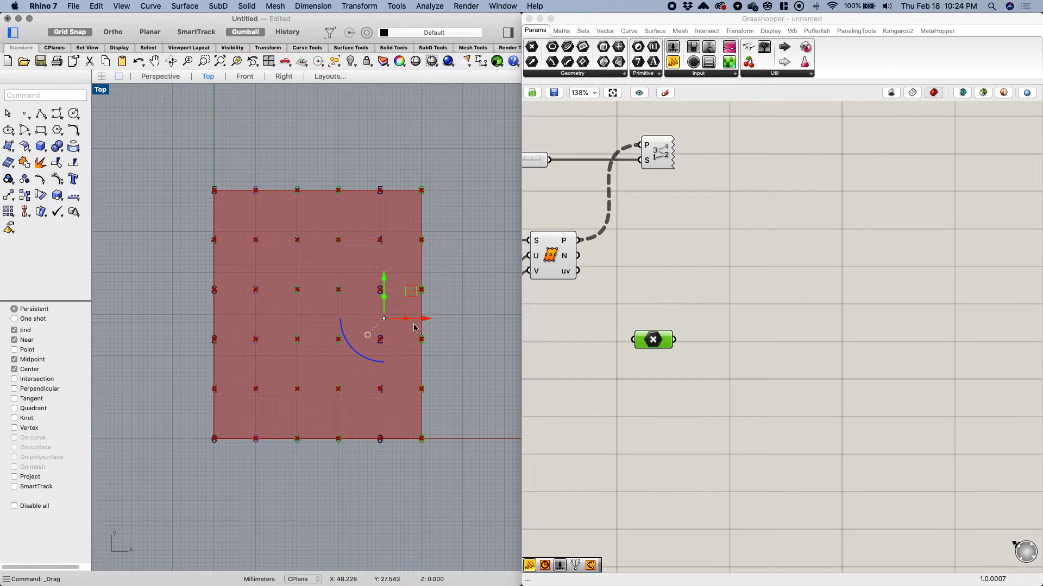
left_click_drag(428, 321, 398, 324)
Step: Reposition the Point parameter that references the Rhino point a little lower and farther left
left_click(574, 328)
right_click_drag(576, 326, 738, 360)
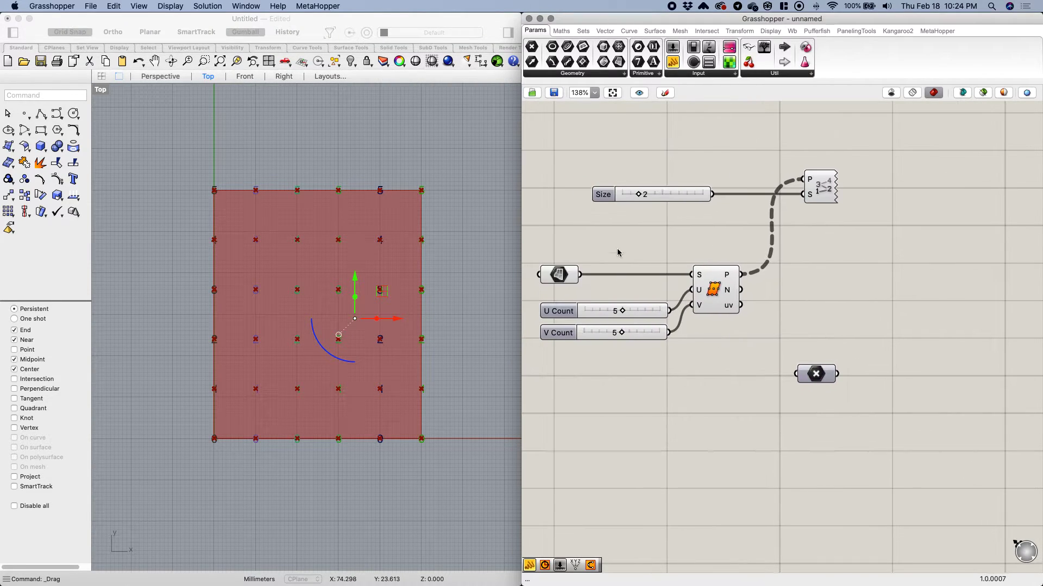
left_click(565, 275)
left_click(682, 386)
right_click_drag(682, 387, 537, 381)
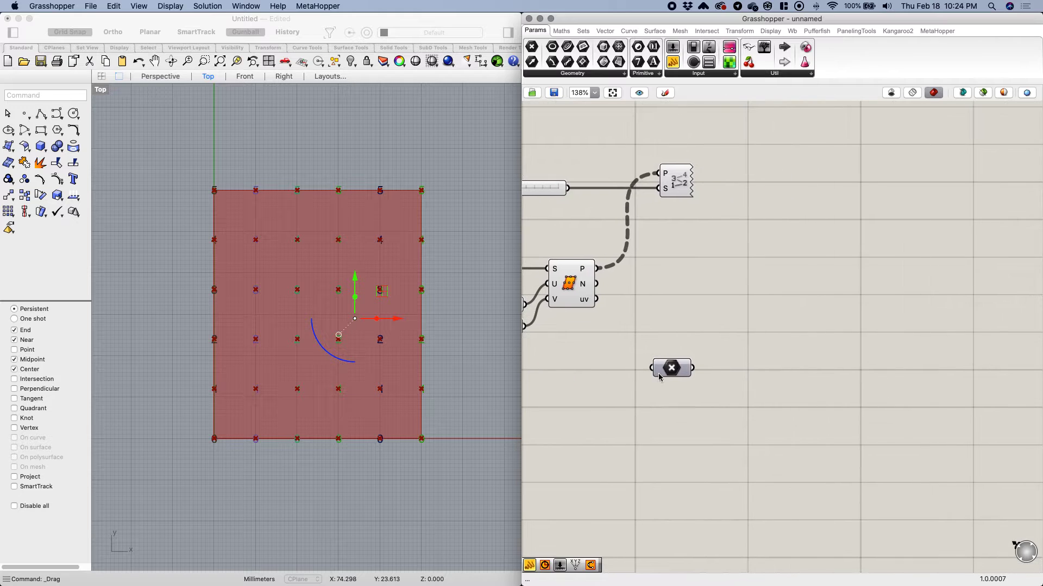
left_click_drag(678, 371, 659, 395)
left_click(609, 354)
right_click_drag(610, 354, 580, 356)
right_click_drag(670, 372, 628, 382)
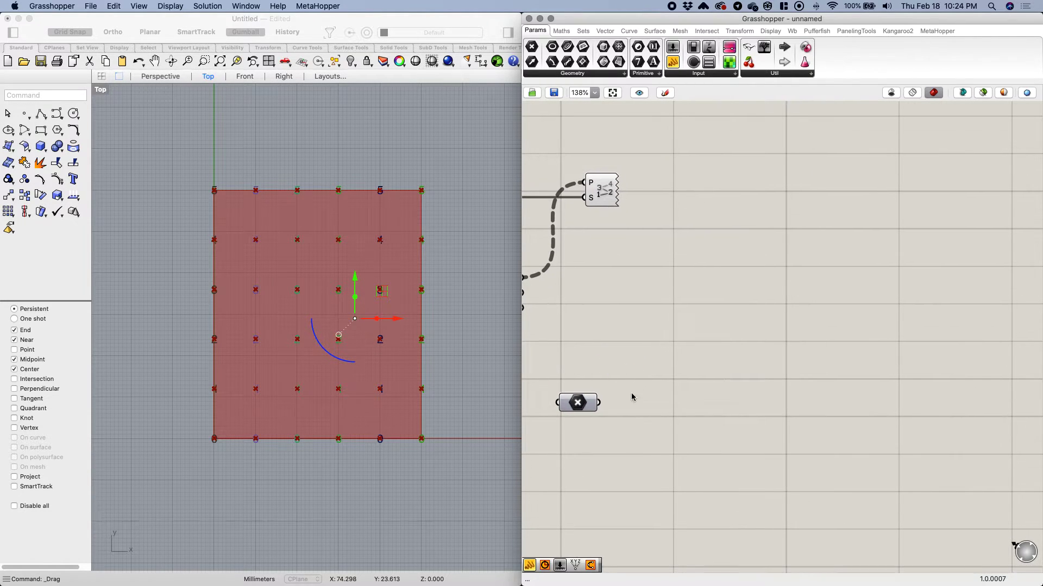
Step: Group the Point parameter that references the Rhino point and name the group Association Point
left_click(577, 406)
middle_click(588, 425)
left_click(588, 391)
left_click(578, 389)
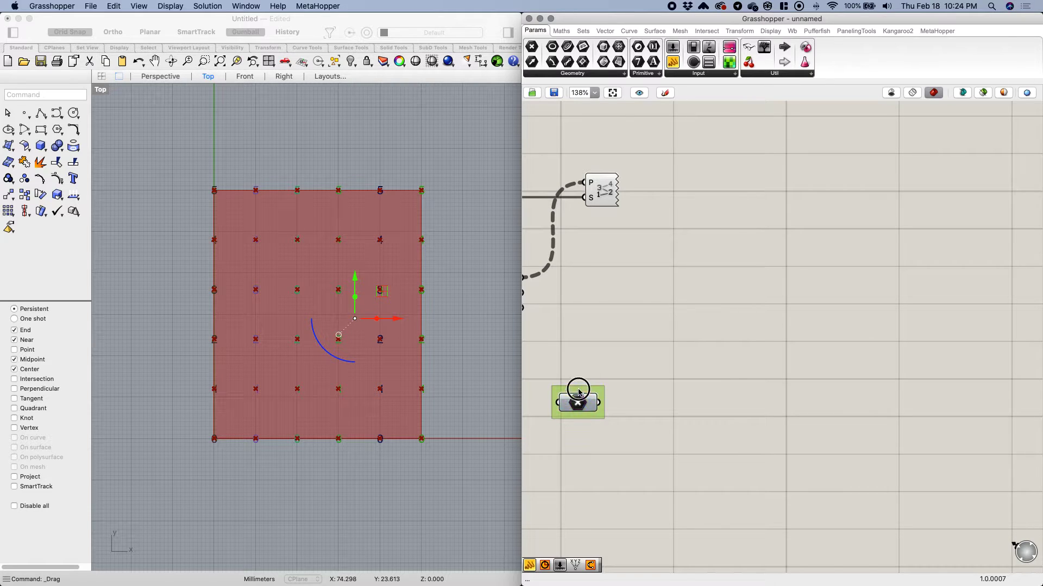
right_click(579, 392)
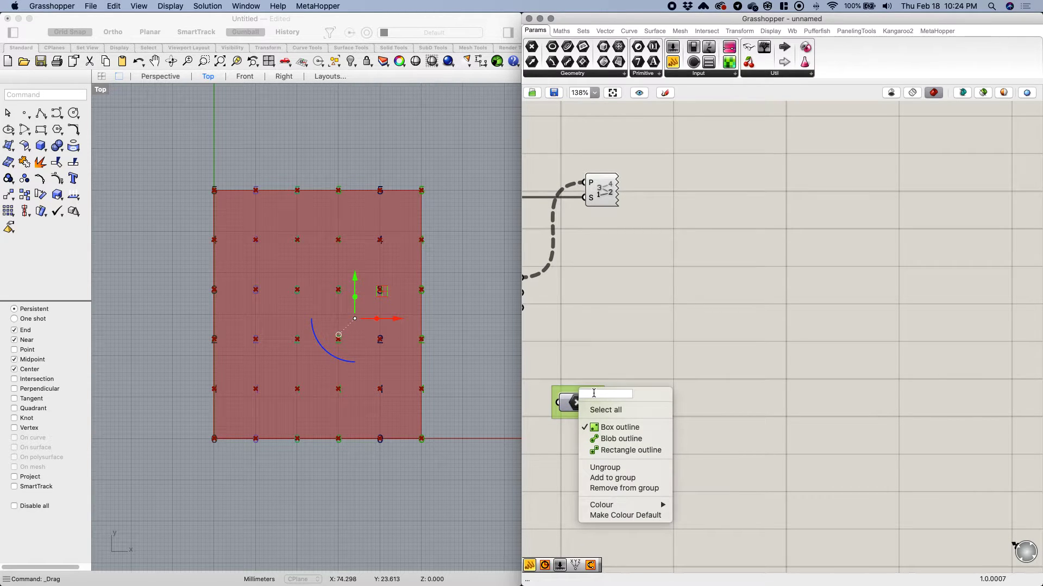
type("Association Point")
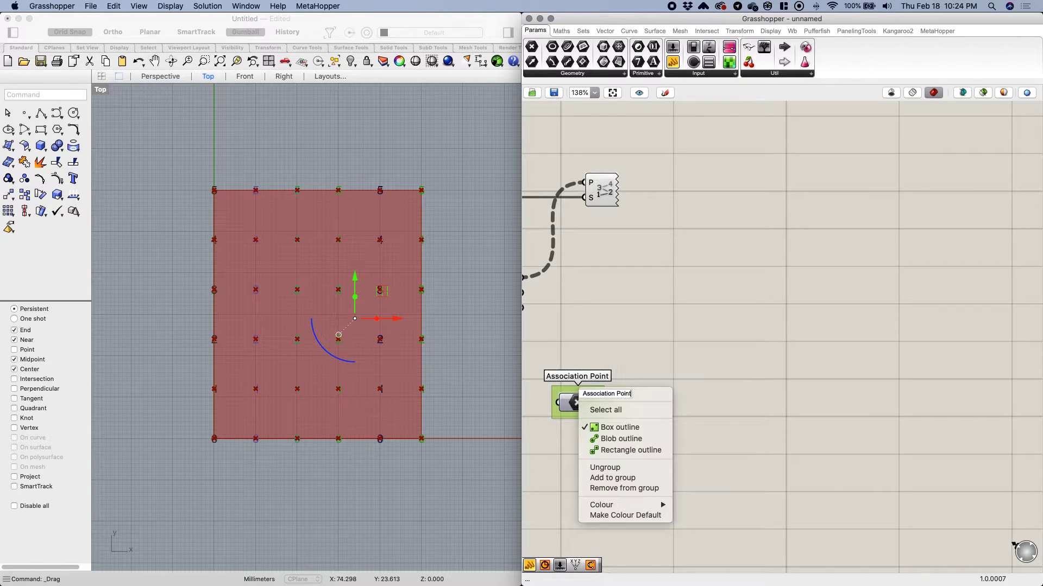
key("Return")
right_click_drag(624, 372, 662, 373)
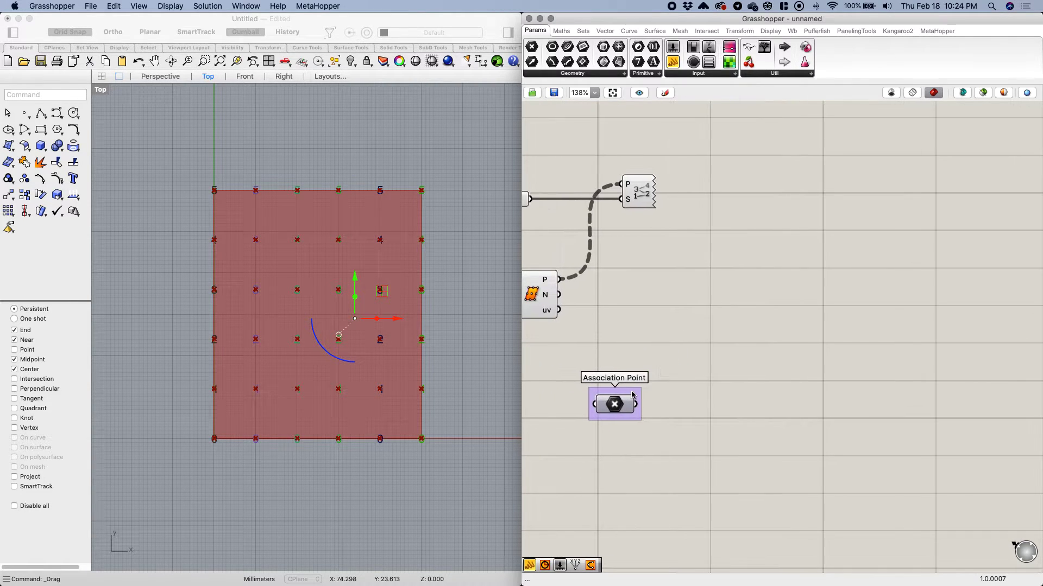
left_click(622, 386)
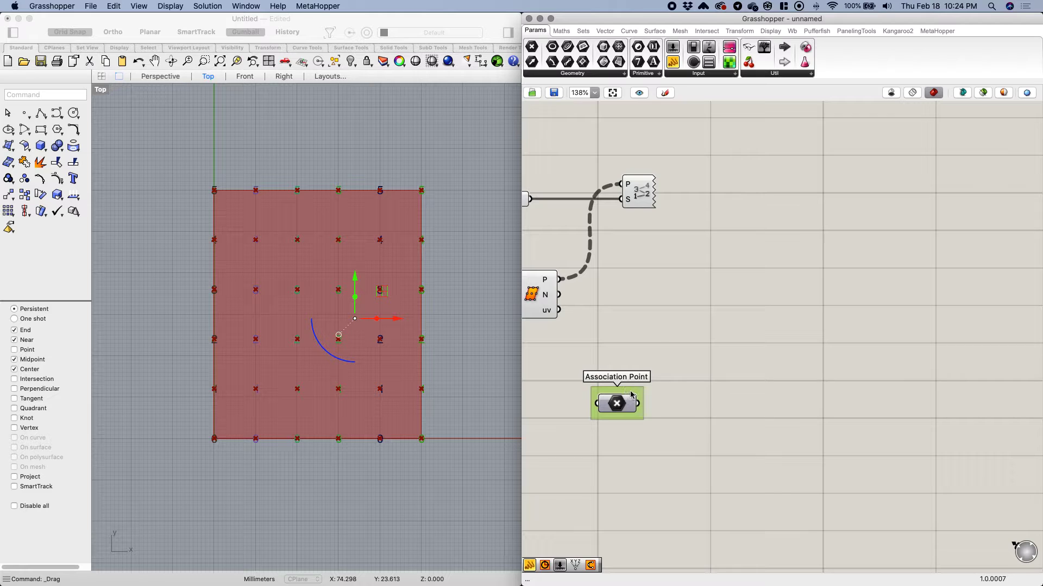
Step: Add a second Point parameter beside Divide Surface and wire Divide Surface's P output into it
scroll(642, 339, "down", 2)
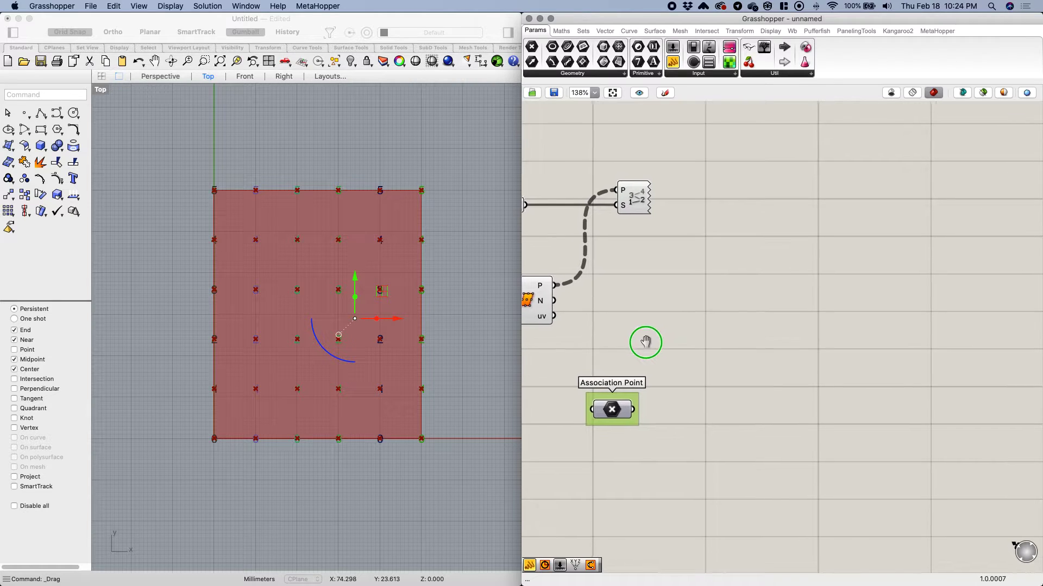
double_click(671, 357)
type("point")
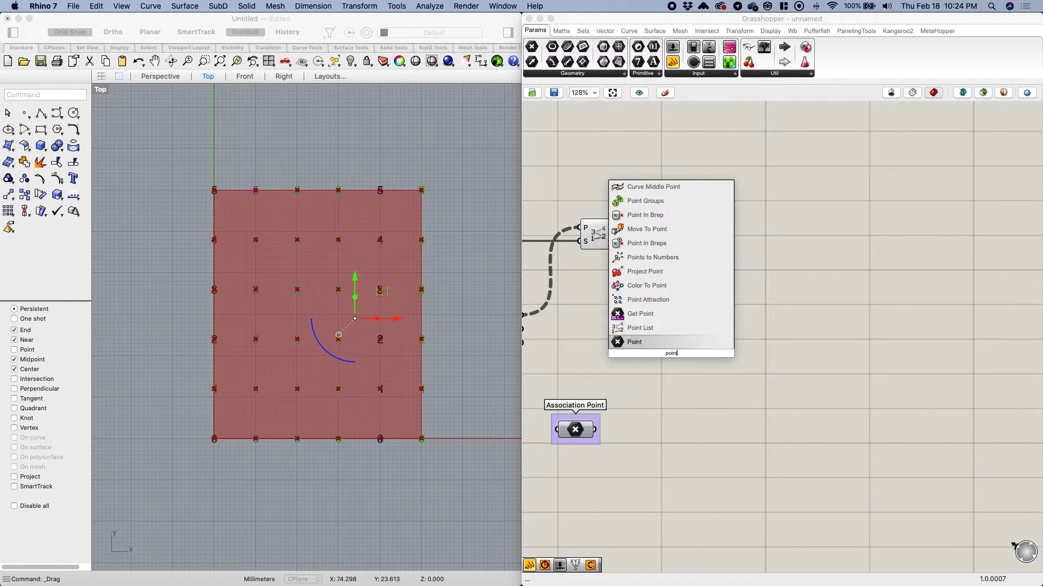
key("Return")
scroll(673, 331, "left", 3)
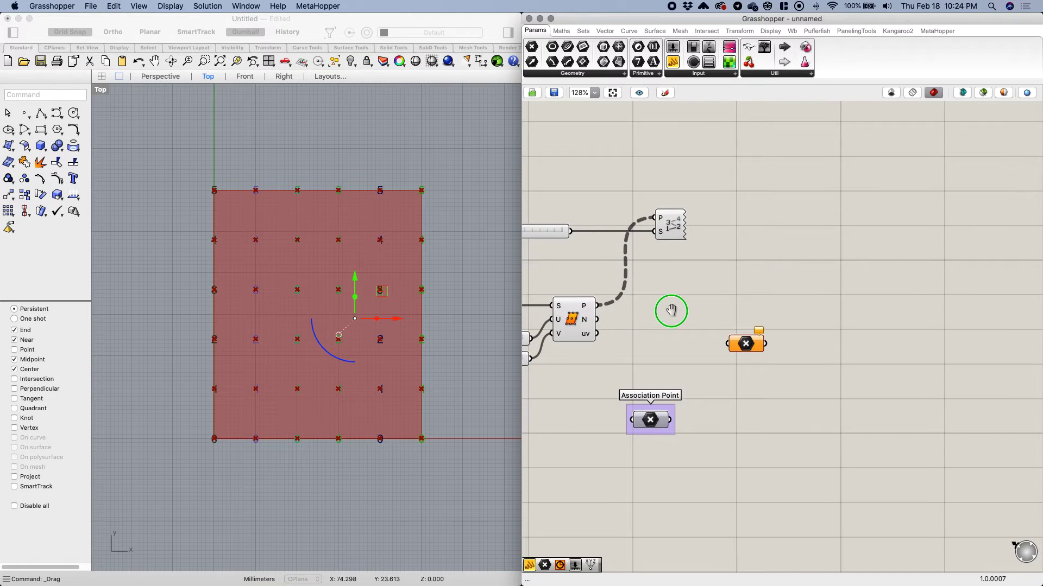
left_click_drag(599, 304, 654, 304)
left_click(597, 298)
double_click(597, 297)
left_click(607, 291)
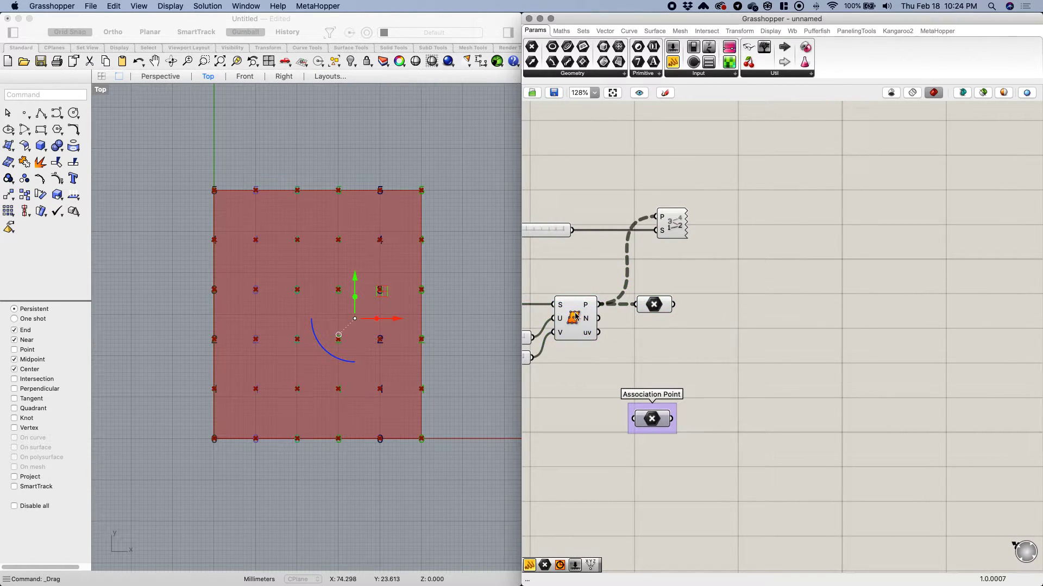
Step: Turn off the previews of the Divide Surface and Point List components
left_click(595, 299)
middle_click(598, 297)
left_click(635, 262)
left_click_drag(649, 307, 648, 311)
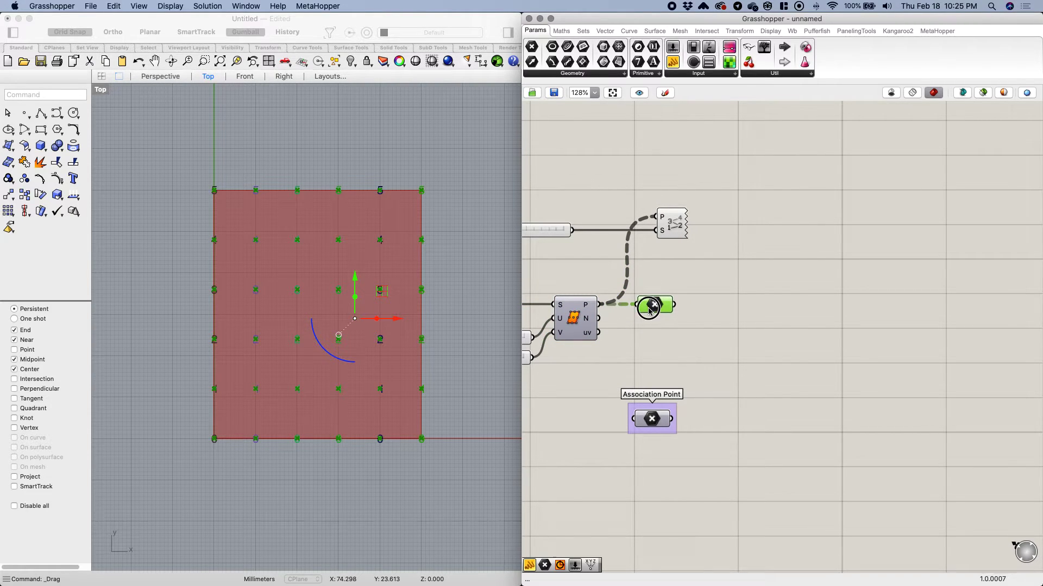
left_click(678, 355)
right_click_drag(682, 364, 656, 354)
left_click(646, 223)
middle_click(633, 223)
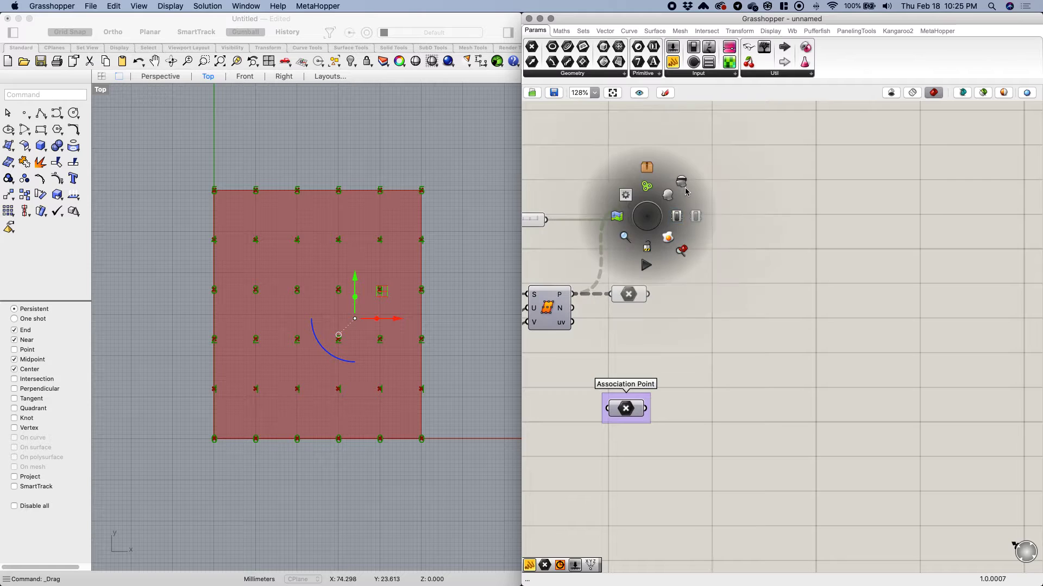
right_click_drag(706, 292, 722, 294)
left_click(742, 299)
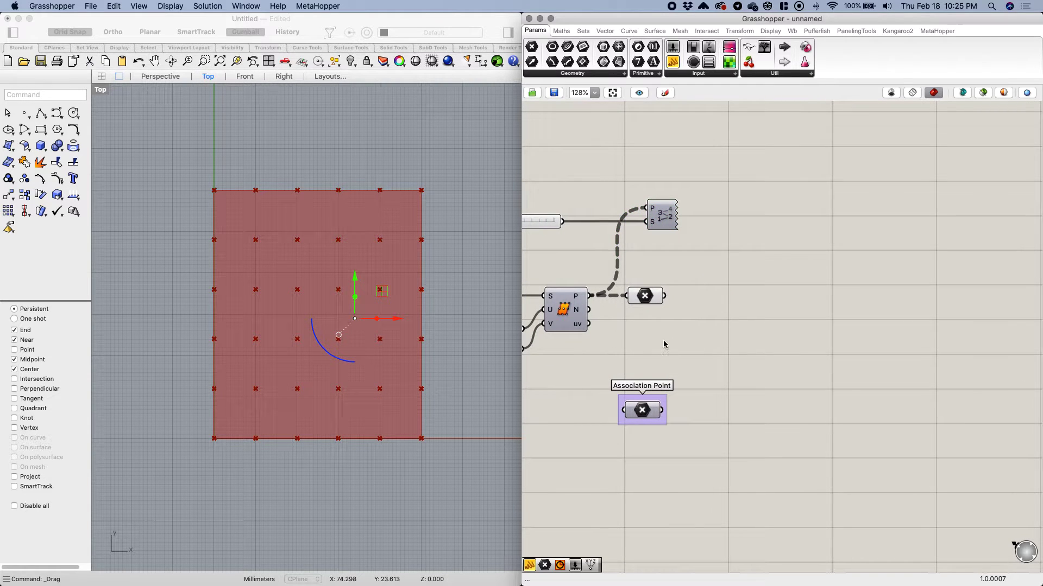
left_click(421, 320)
left_click(668, 342)
right_click_drag(686, 340, 640, 340)
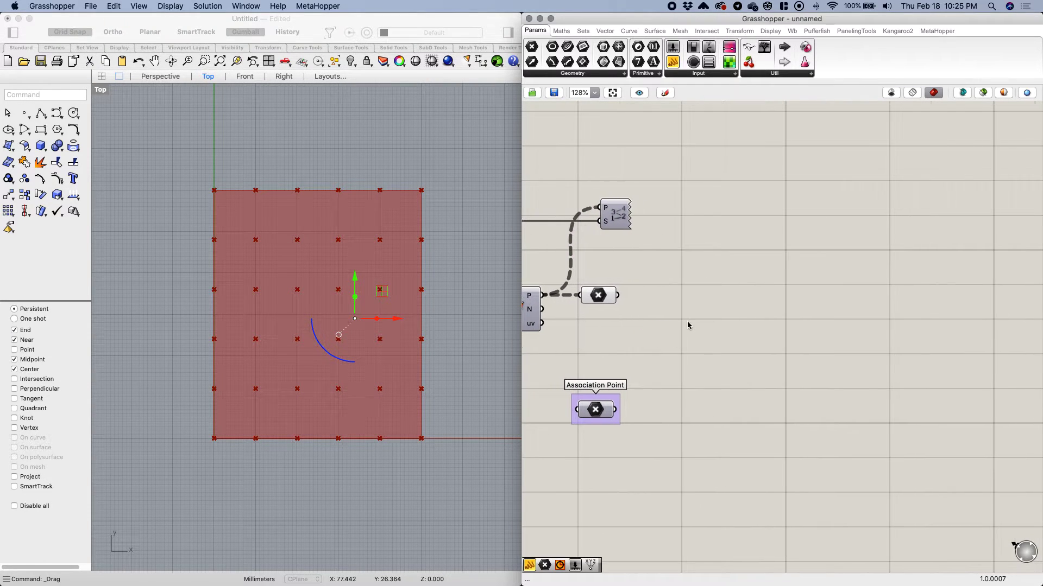
left_click(600, 297)
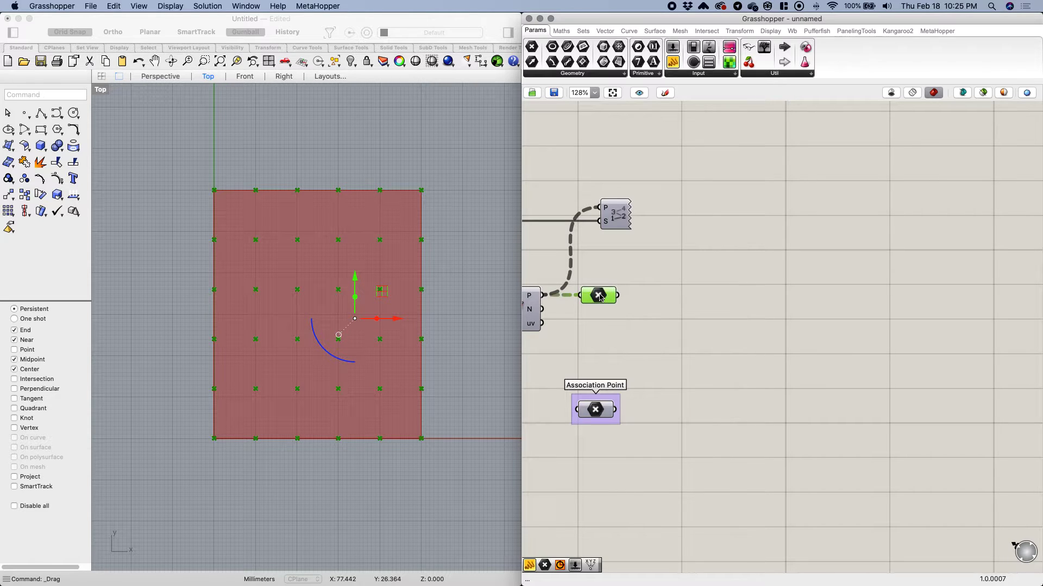
left_click(615, 371)
Step: Add a Distance component to the right of the two Point parameters
double_click(667, 350)
type("d")
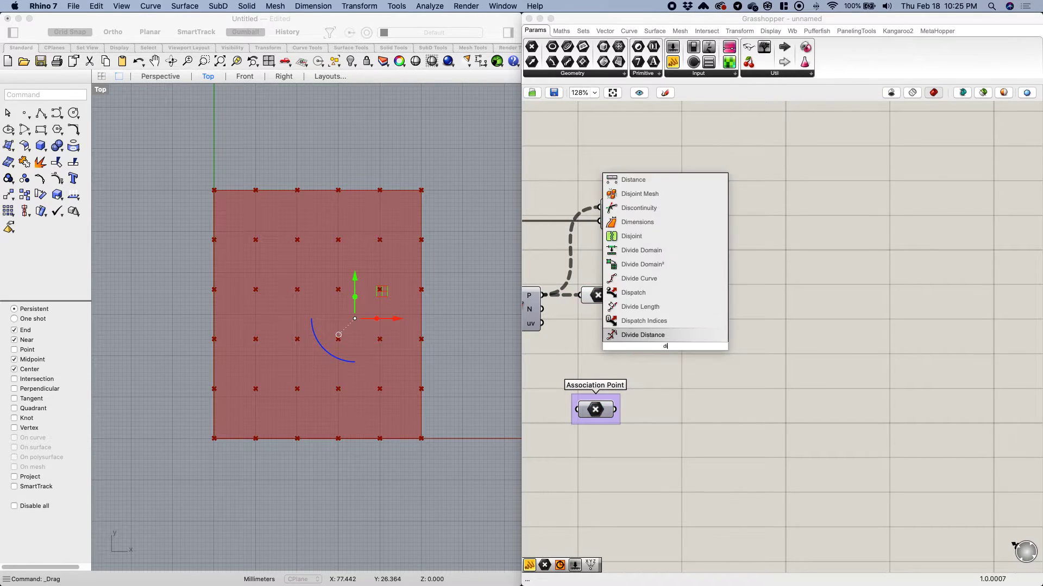
type("istan")
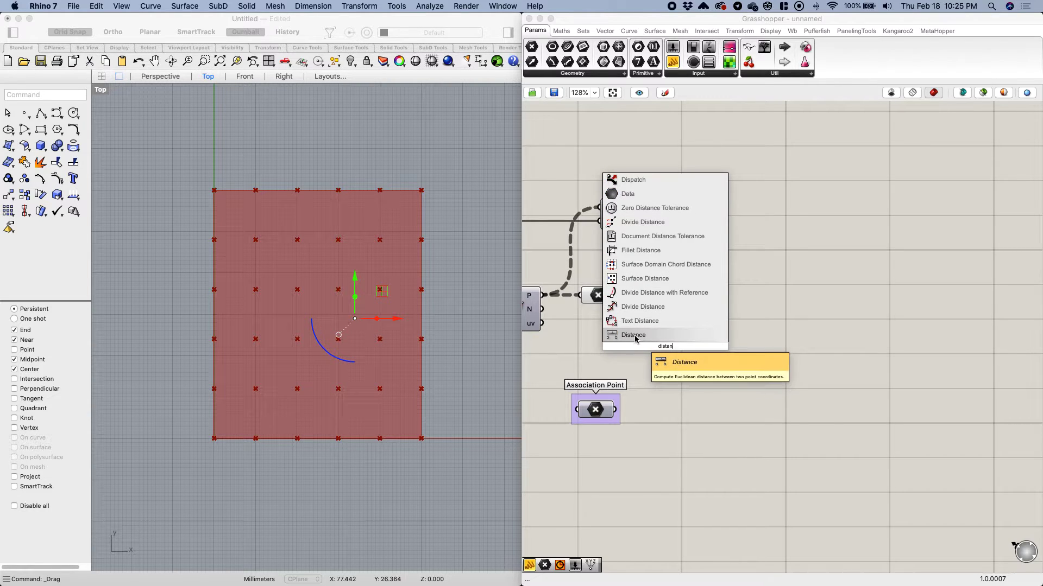
left_click(633, 335)
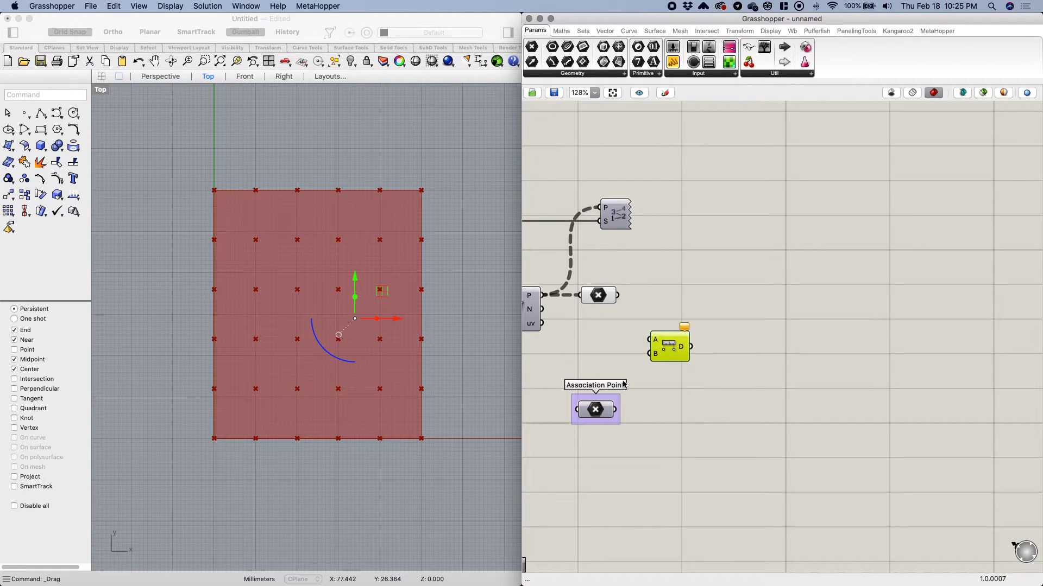
Step: Wire the grid's Point parameter into the Distance component's A input and the Association Point parameter into its B input
left_click_drag(616, 410, 650, 354)
left_click_drag(618, 295, 652, 340)
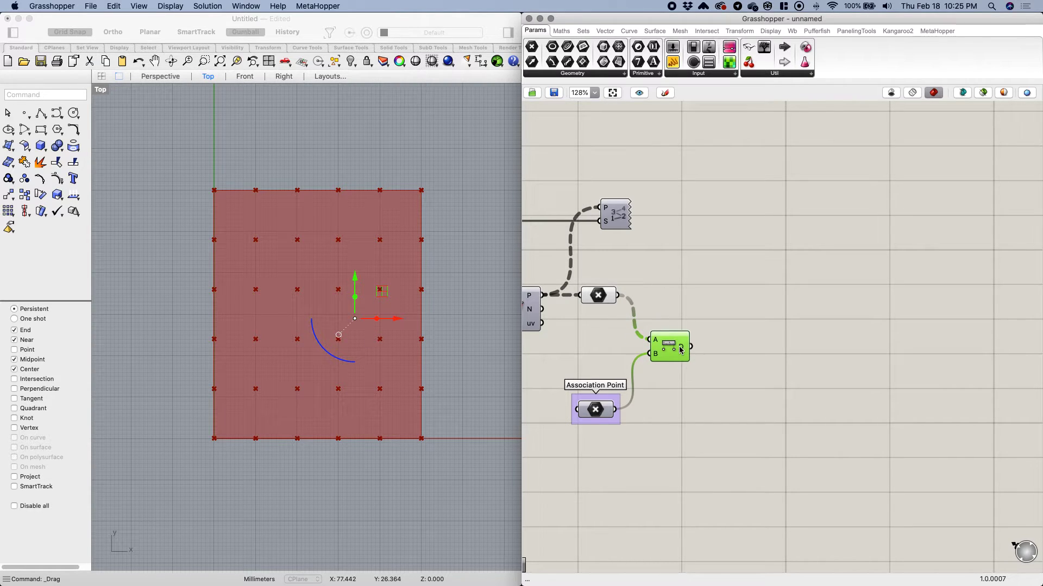
mouse_move(680, 350)
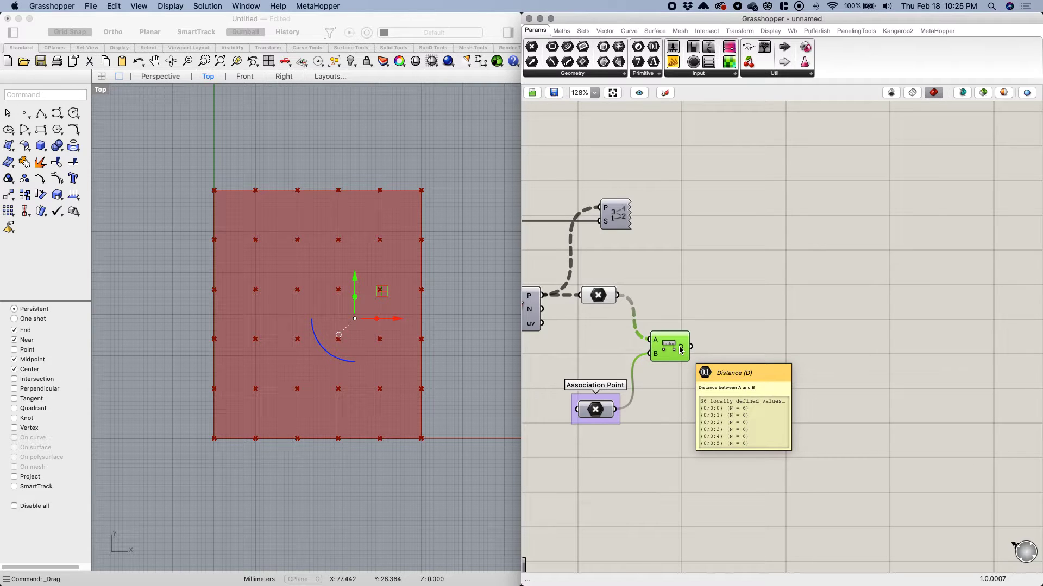
Step: Add a Line component above Distance and wire the grid points into its A input and the Association Point into its B input
right_click_drag(707, 337, 665, 335)
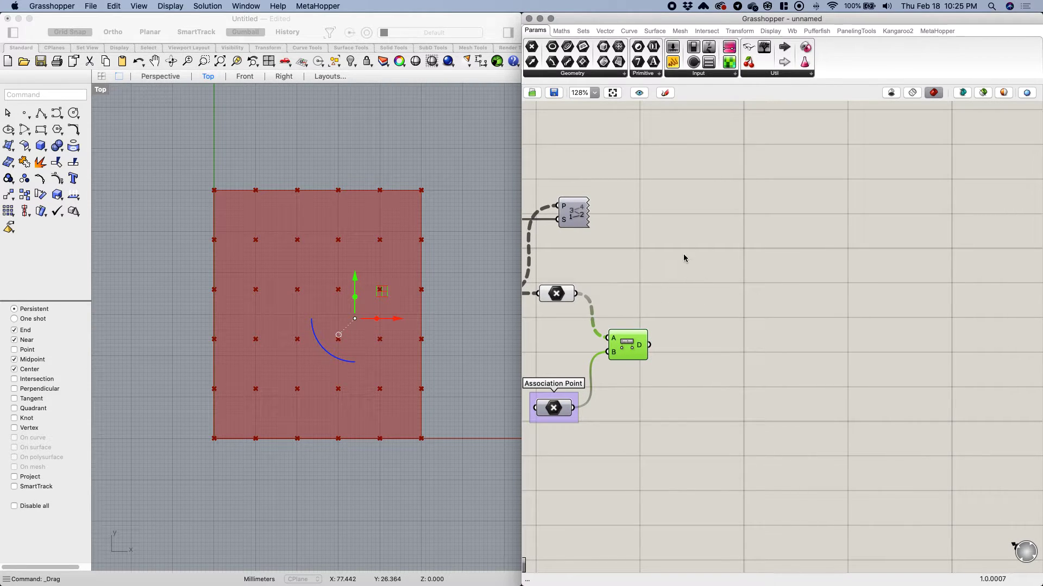
double_click(678, 270)
type("li")
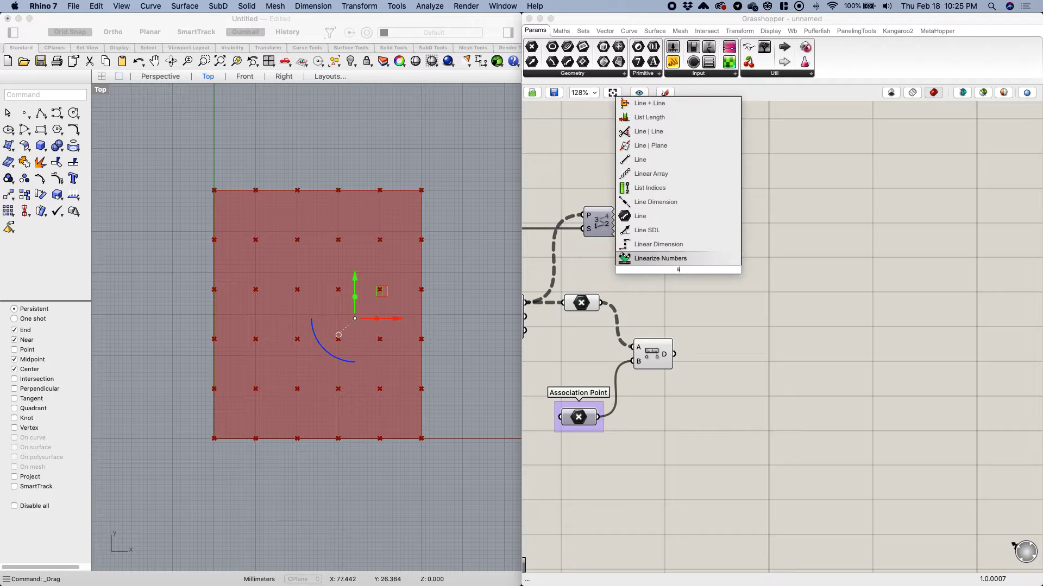
type("ne")
left_click(654, 250)
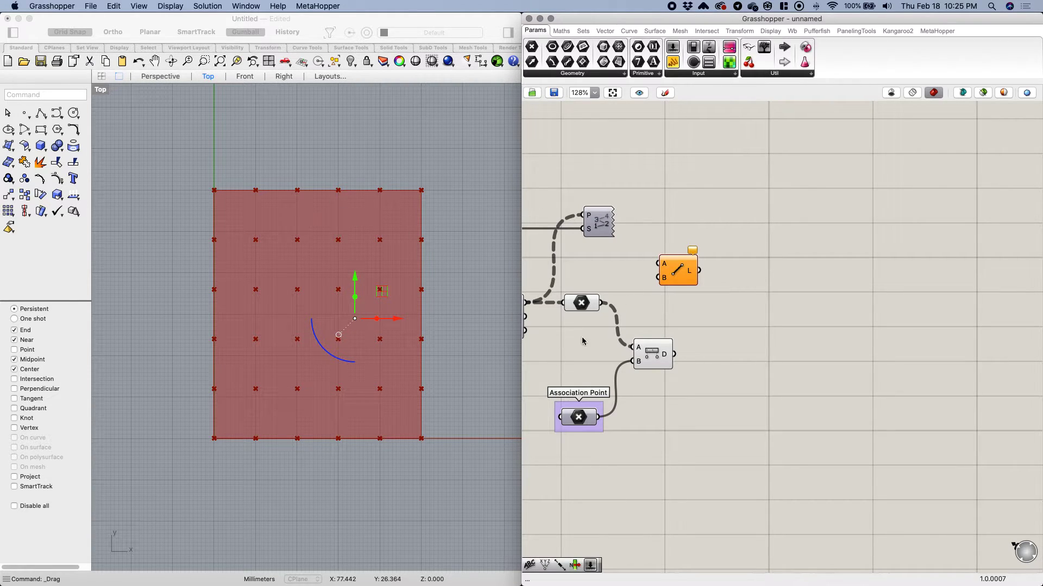
left_click_drag(603, 302, 658, 263)
left_click_drag(598, 417, 656, 279)
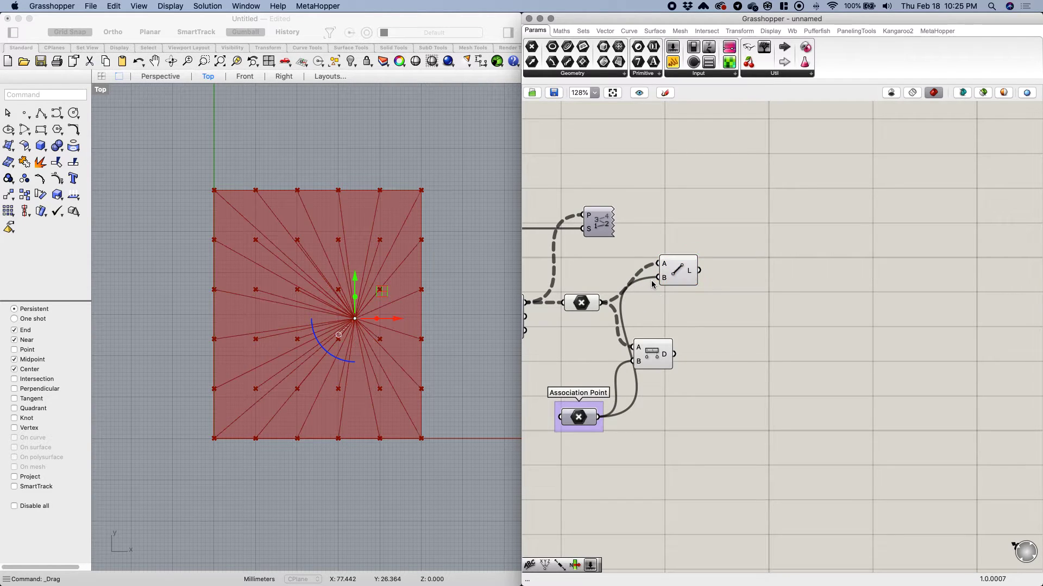
Step: In Rhino, move the referenced point around the surface to test the lines, ending in the fifth grid column between the second and third rows
left_click(423, 326)
left_click_drag(398, 320, 325, 320)
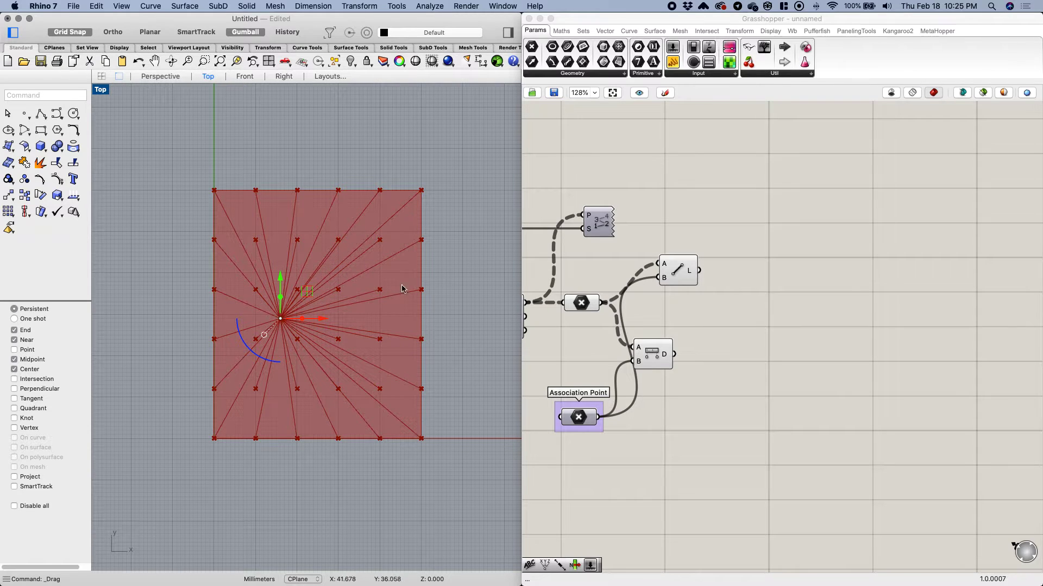
left_click_drag(330, 314, 445, 316)
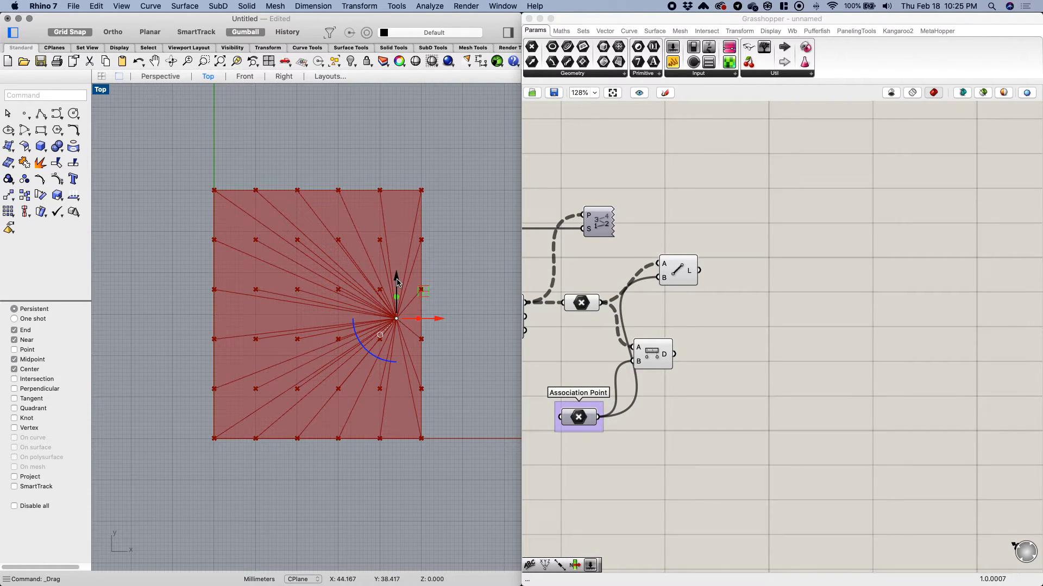
left_click_drag(396, 291, 289, 246)
left_click_drag(265, 211, 265, 244)
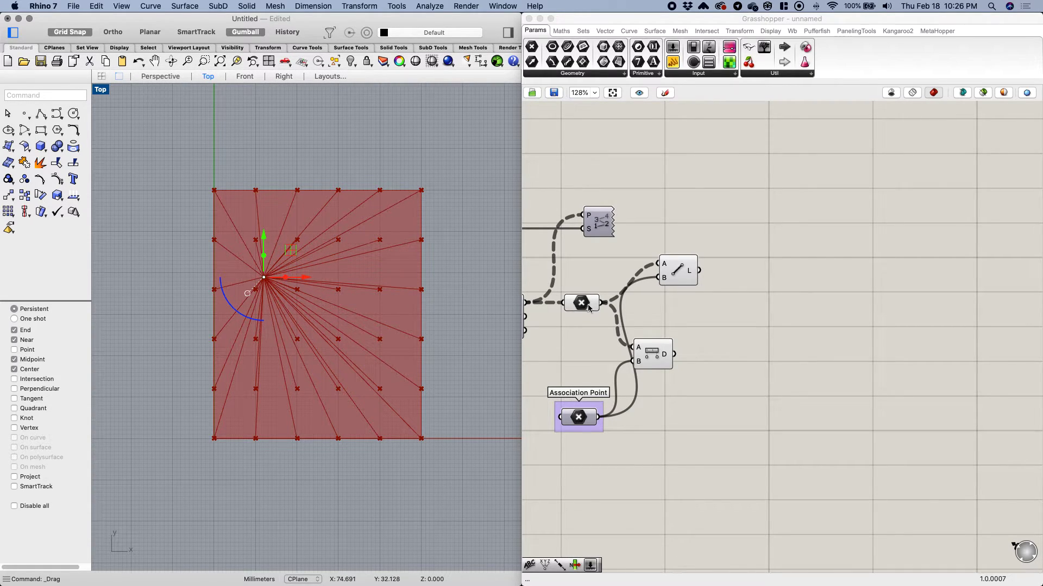
left_click_drag(313, 277, 428, 278)
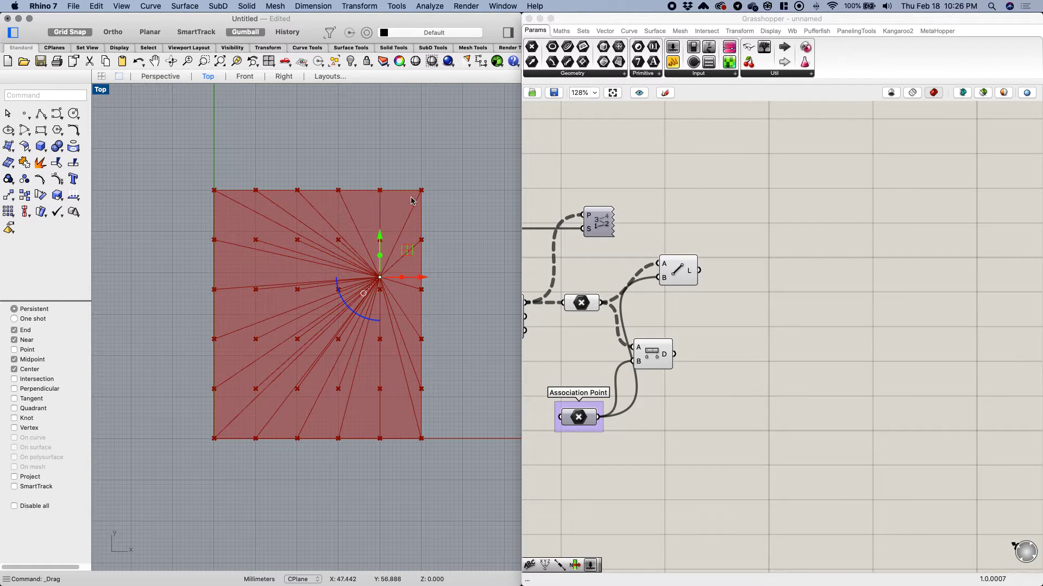
Step: Delete the Line component and nudge the Distance component slightly upward
right_click_drag(741, 317, 683, 314)
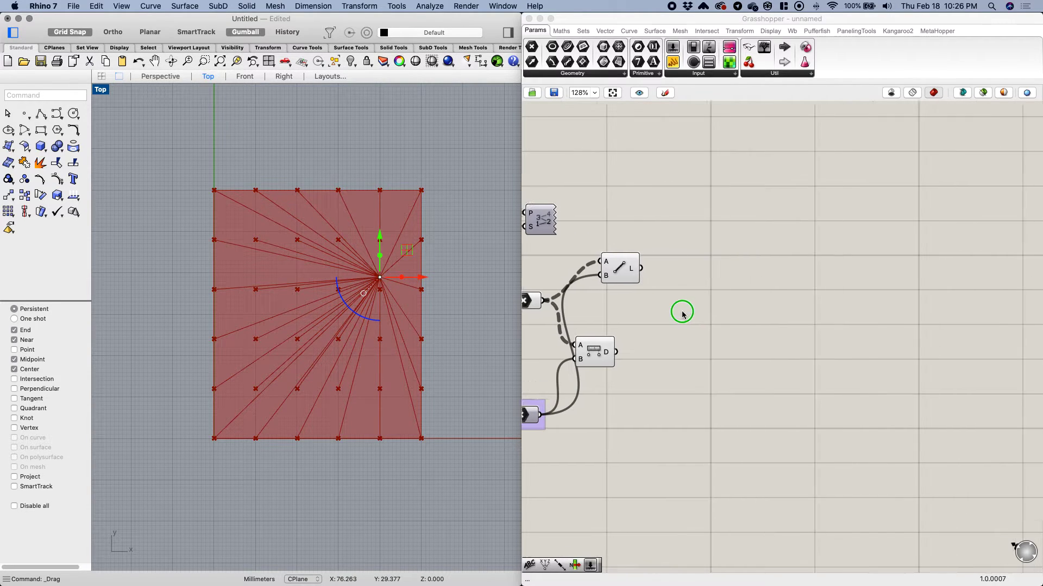
left_click(614, 273)
key("Delete")
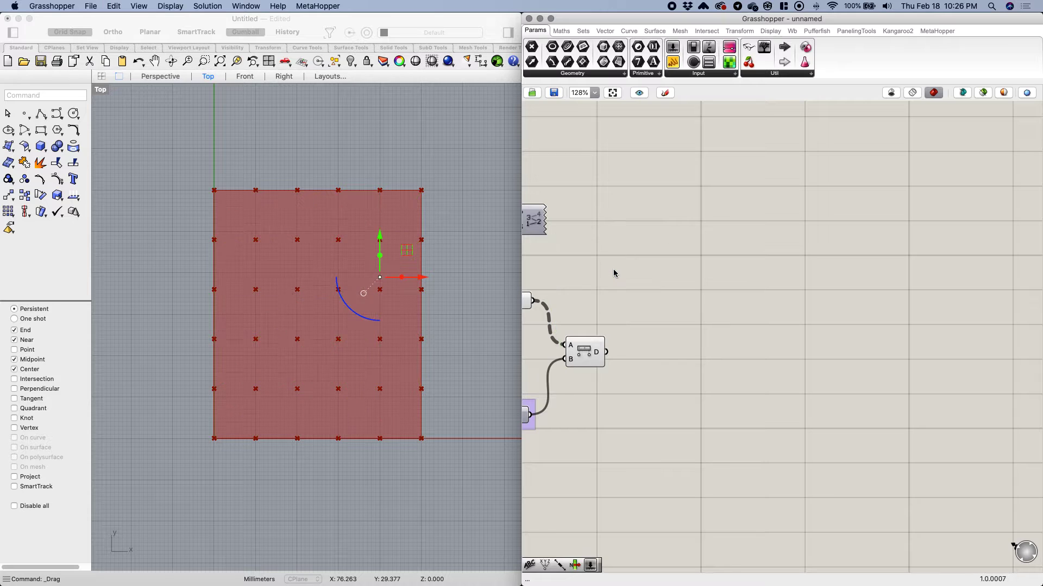
right_click_drag(649, 301, 673, 295)
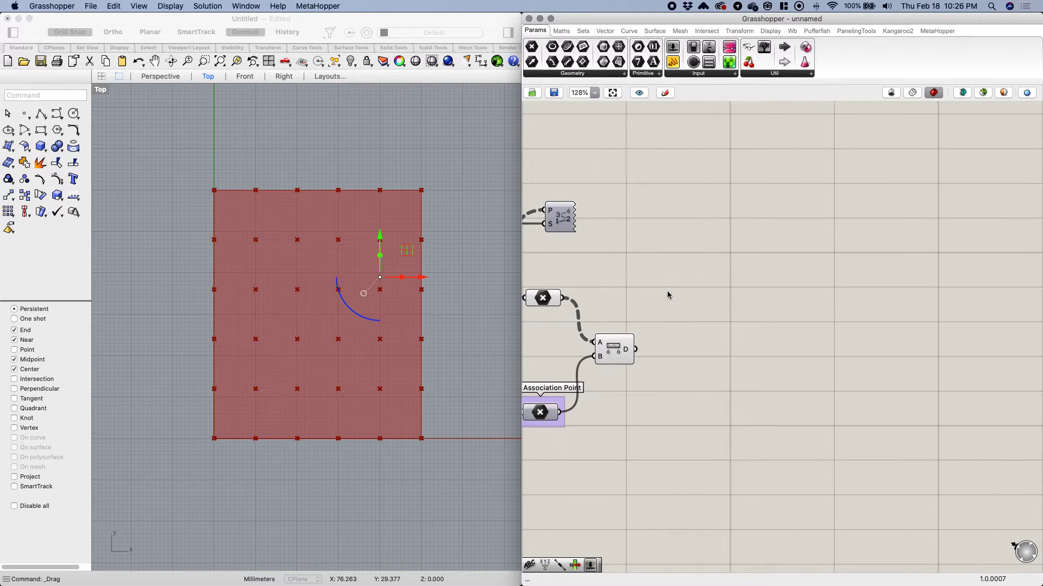
left_click(610, 344)
left_click(679, 311)
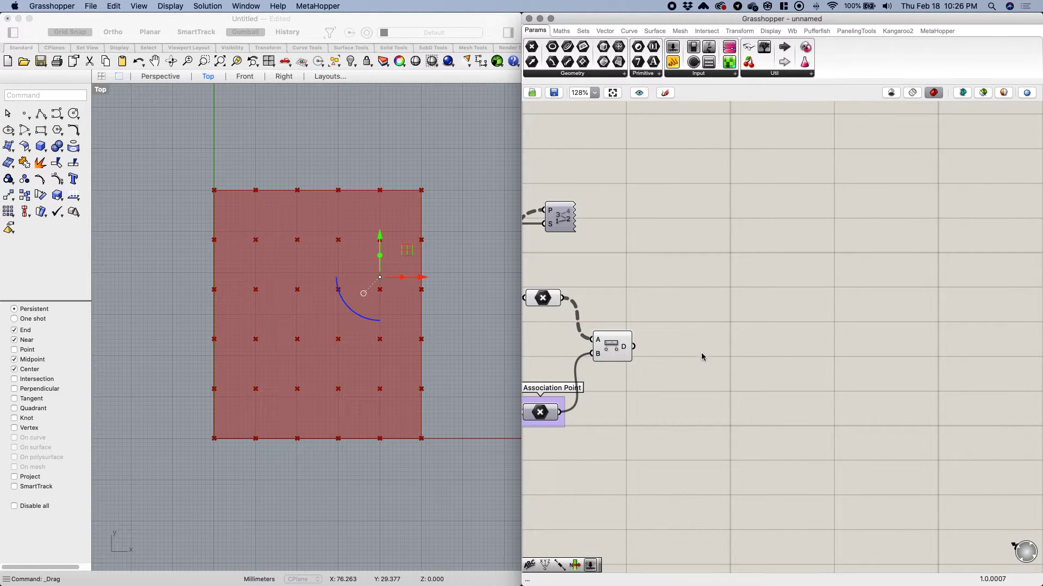
Step: Add a Circle component to the right of Distance and wire the grid's Point parameter into its P input
double_click(691, 289)
type("circl")
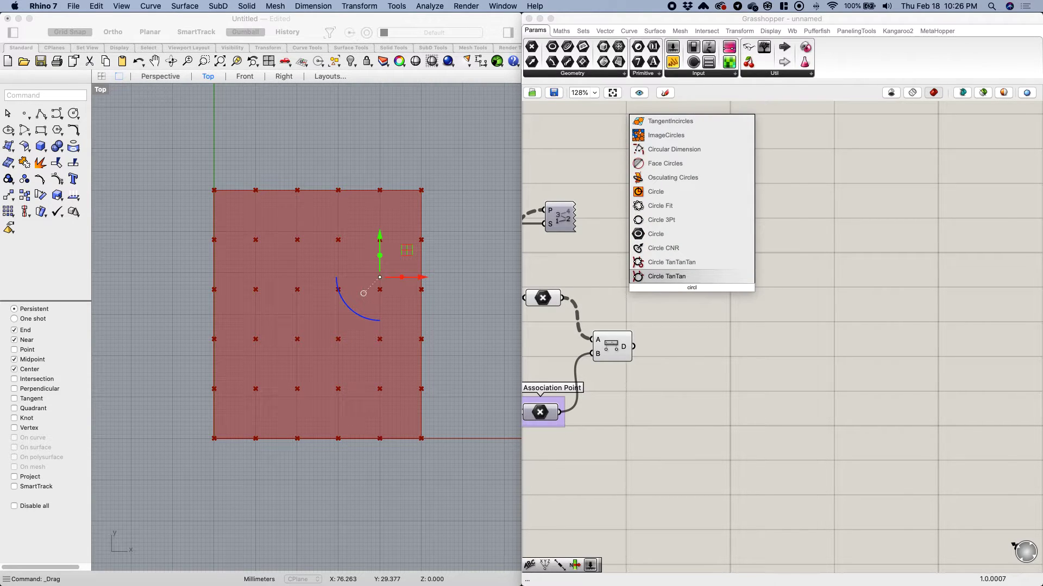
left_click(656, 192)
left_click_drag(686, 286, 765, 297)
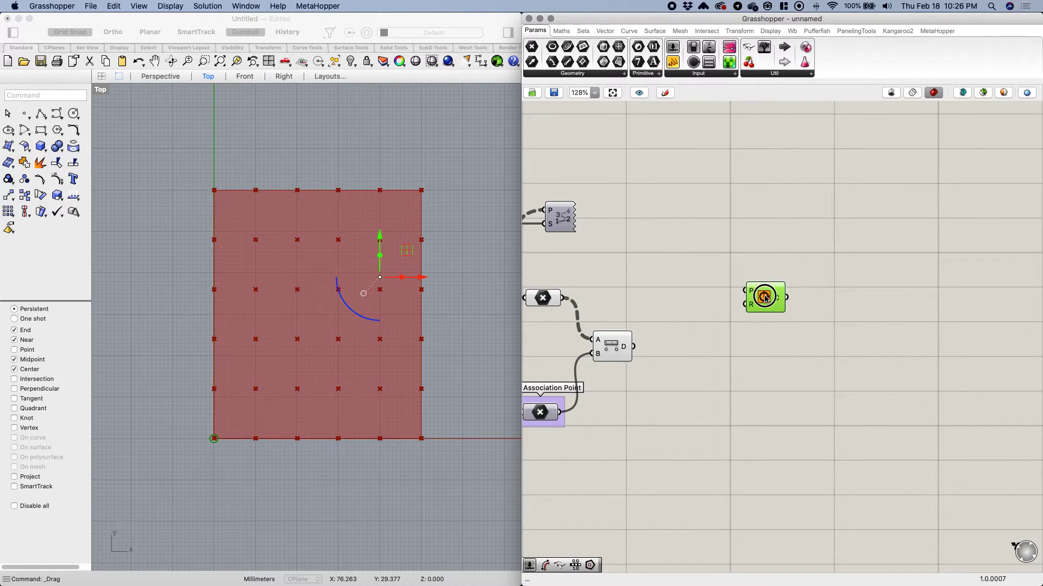
left_click_drag(563, 297, 805, 303)
left_click(715, 279)
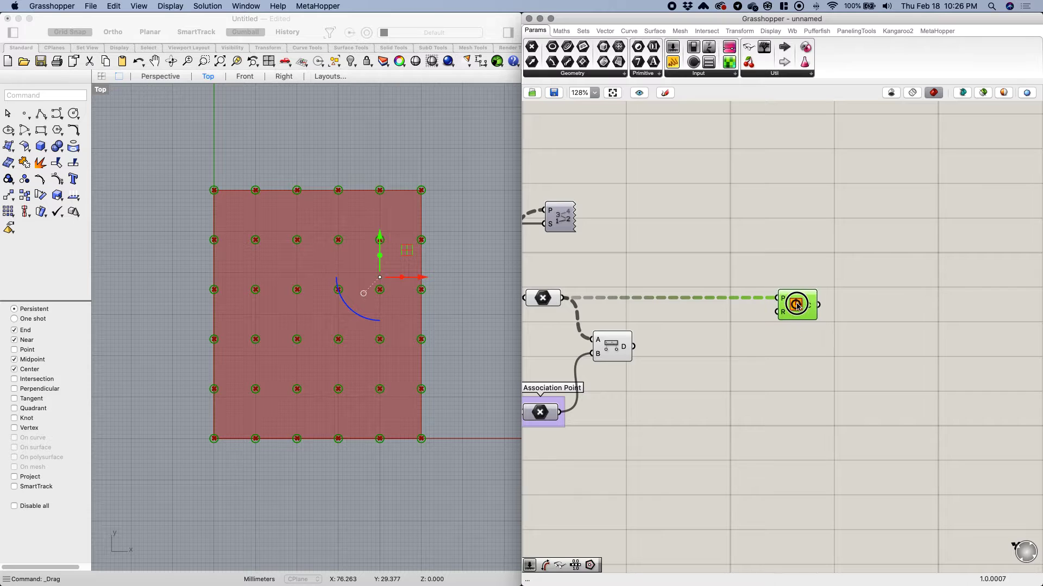
Step: Try using Distance's D output directly as the Circle component's radius, and disconnect that wire again
left_click_drag(633, 346, 776, 320)
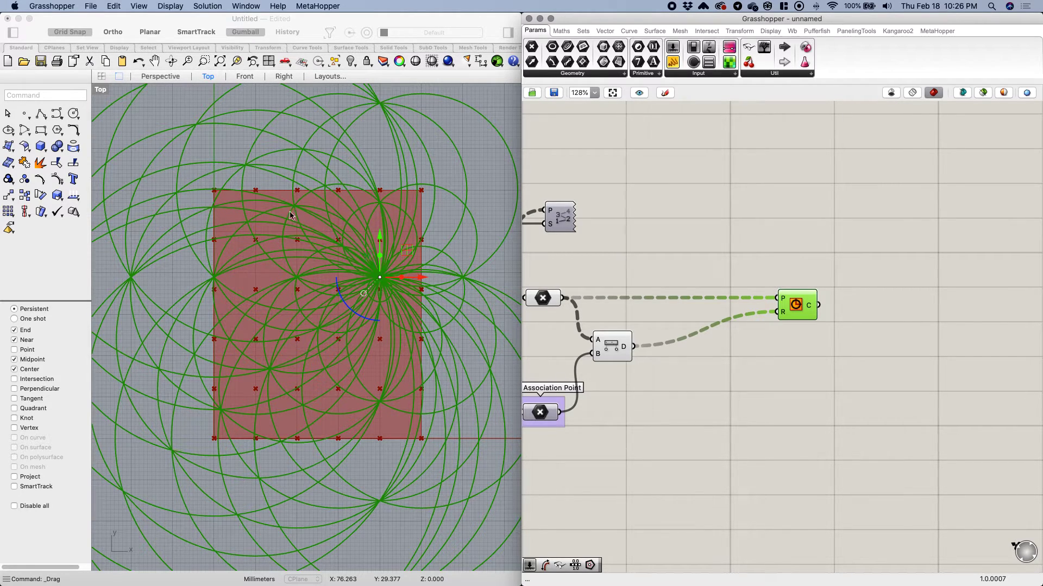
right_click_drag(623, 411, 600, 410)
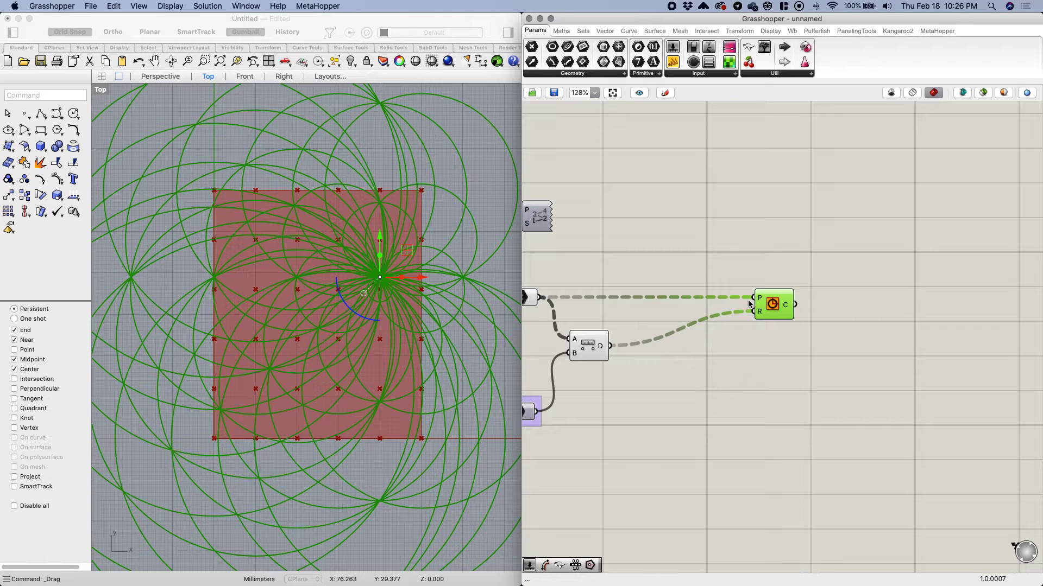
left_click_drag(750, 304, 692, 362)
Step: Add a Remap Numbers component between Distance and Circle and wire Distance's D output into its V input
double_click(758, 368)
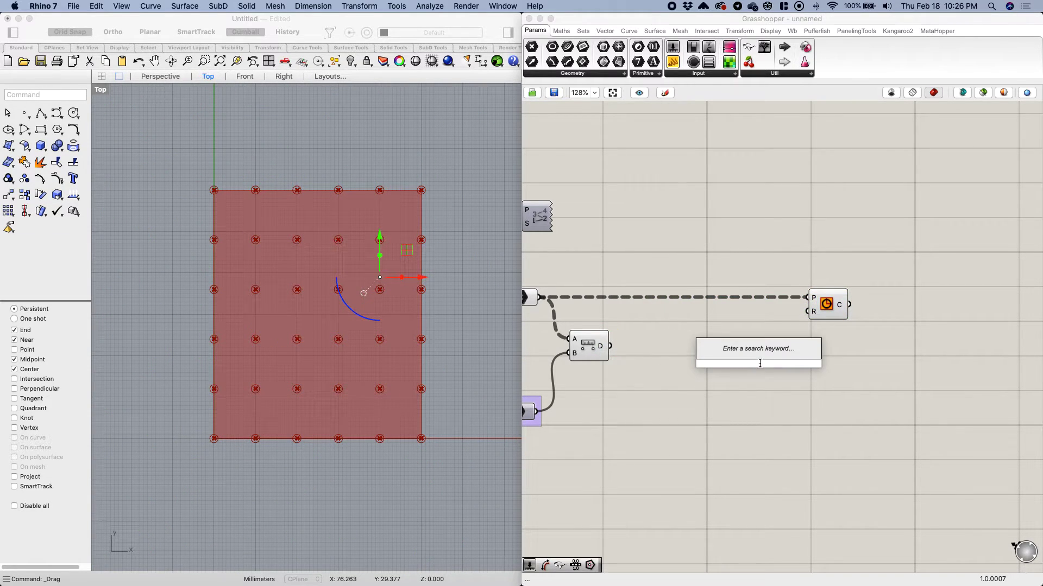
type("remap")
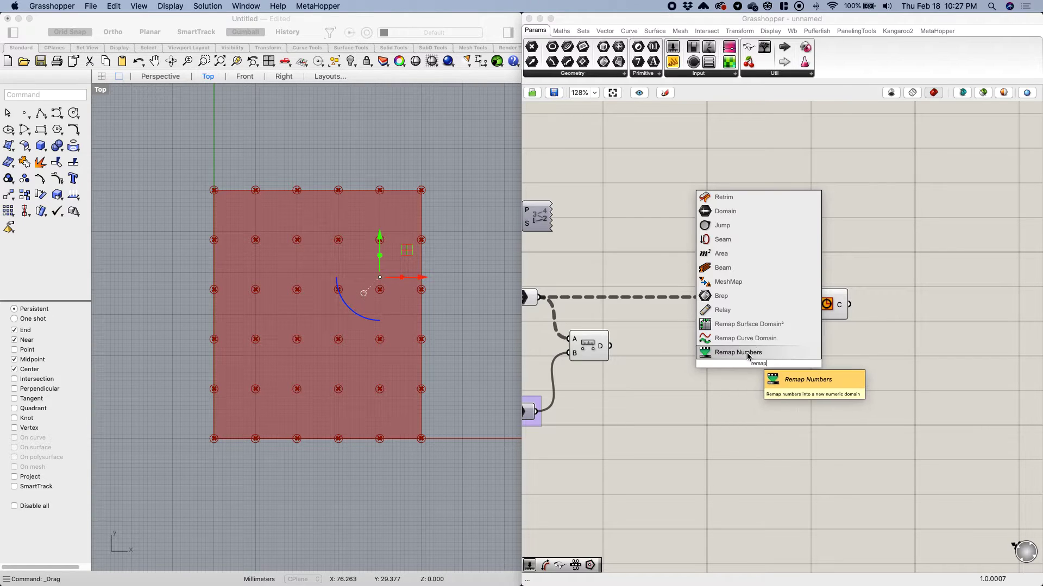
key("Return")
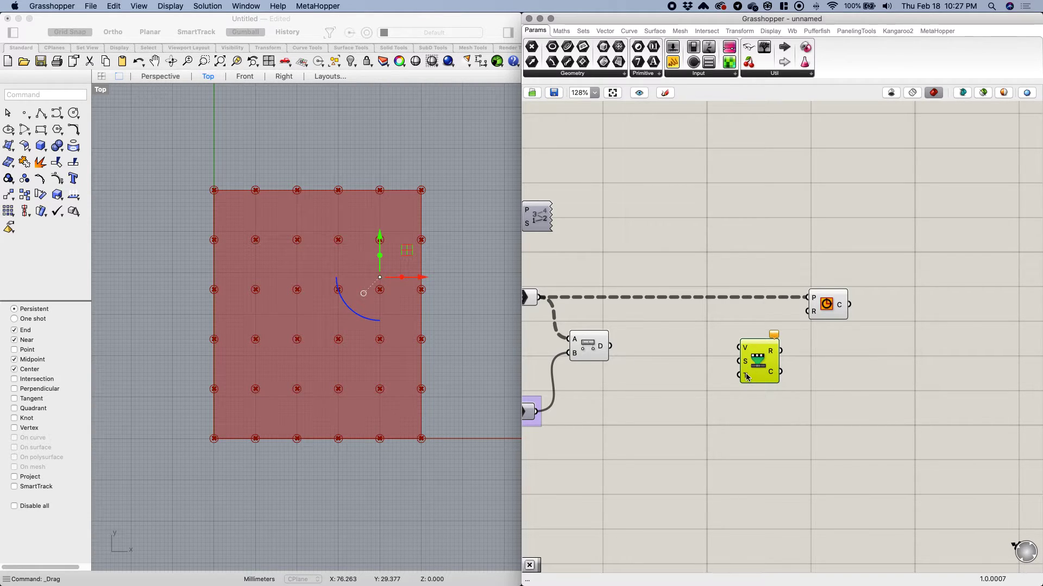
left_click(747, 403)
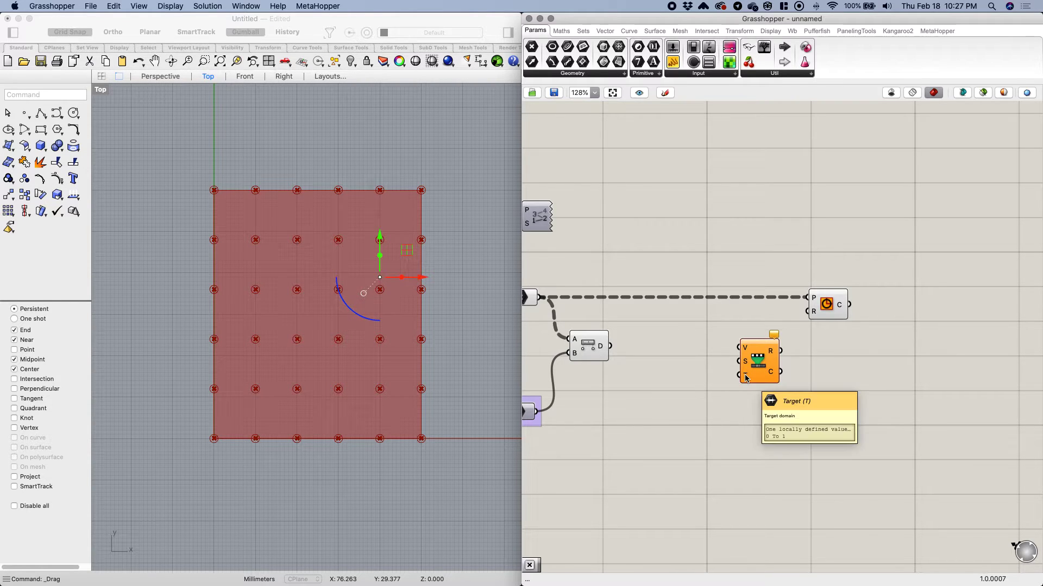
left_click(761, 367)
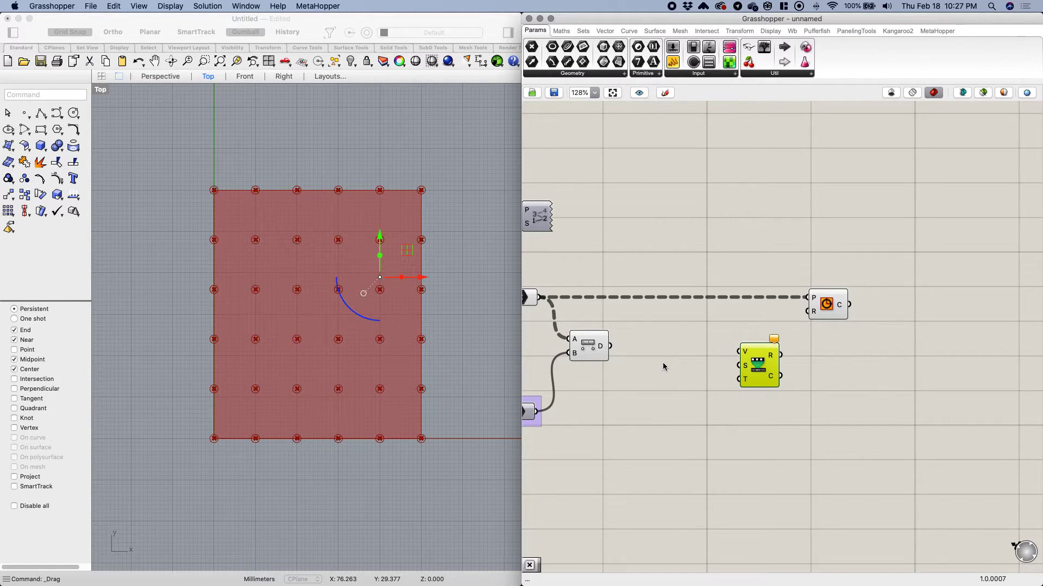
right_click_drag(664, 363, 671, 366)
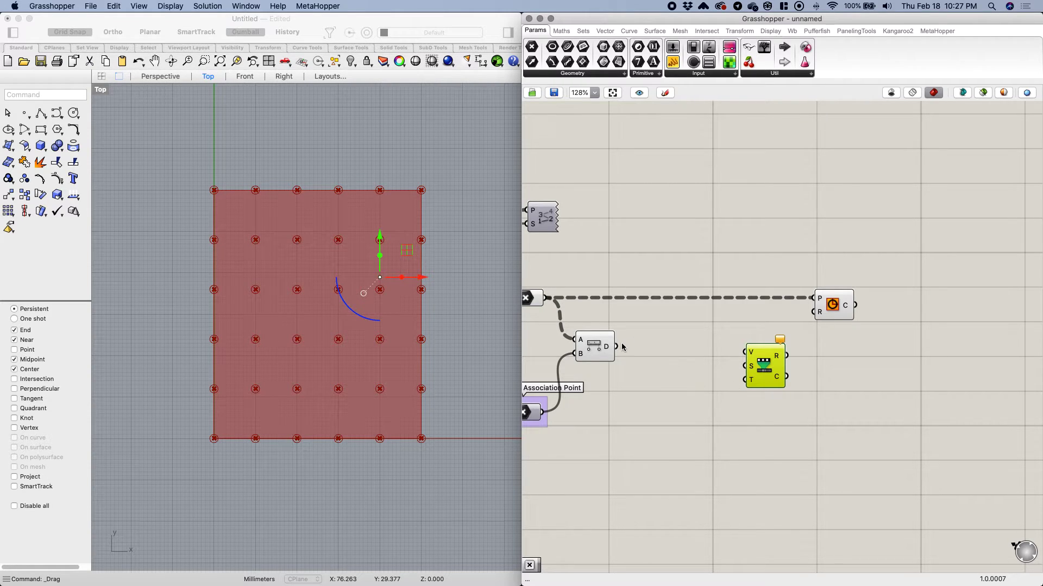
right_click_drag(623, 347, 610, 343)
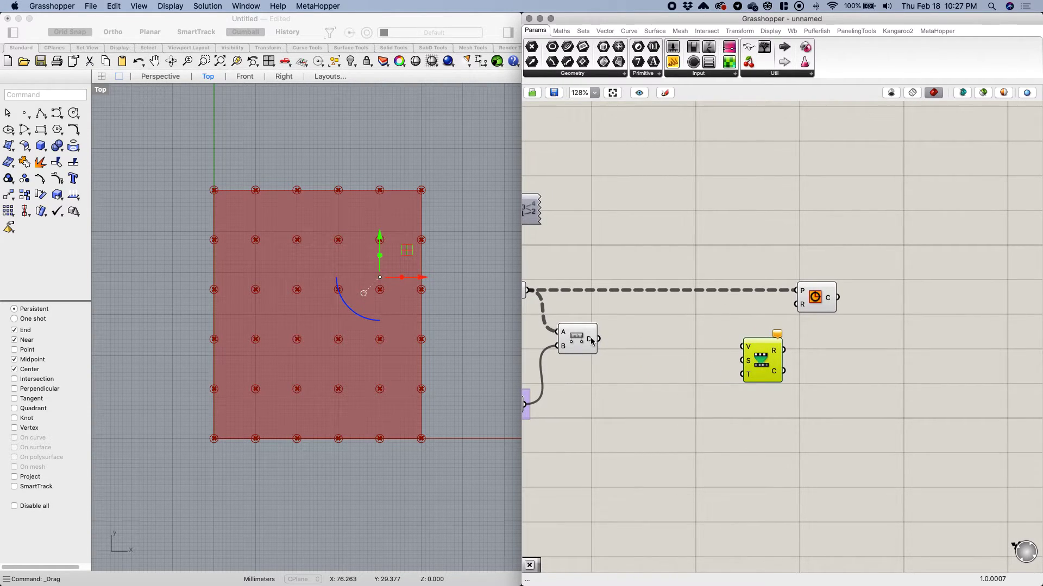
mouse_move(592, 341)
left_click_drag(597, 340, 756, 351)
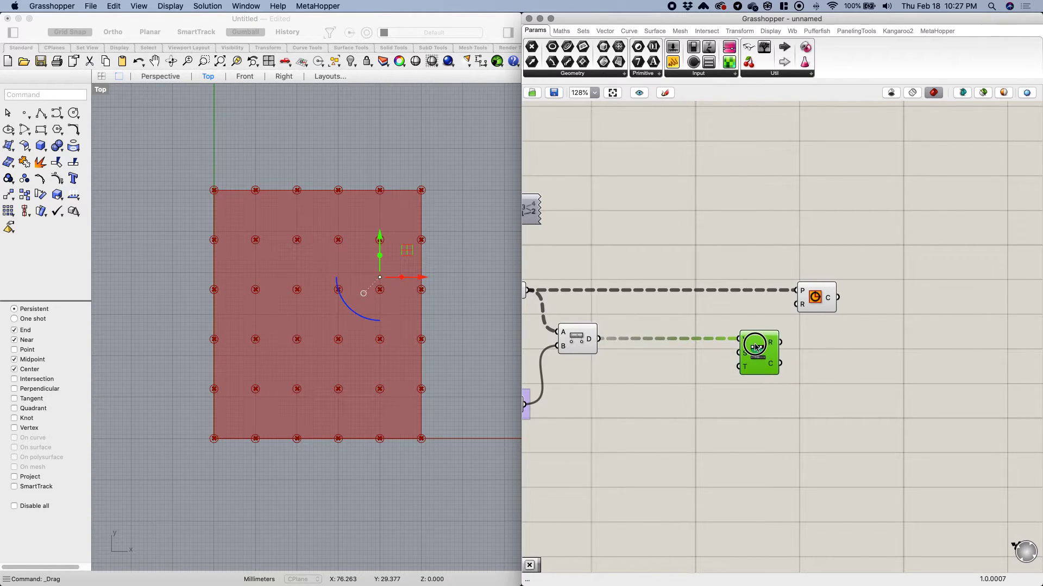
Step: Add a Bounds component below the wire between Distance and Remap Numbers
double_click(644, 395)
type("bounds")
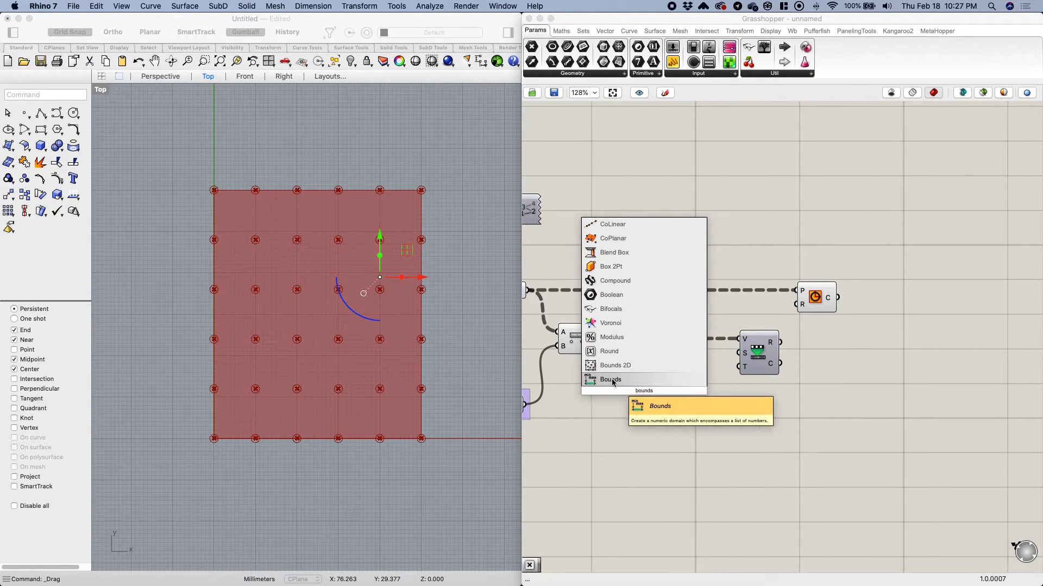
left_click(612, 380)
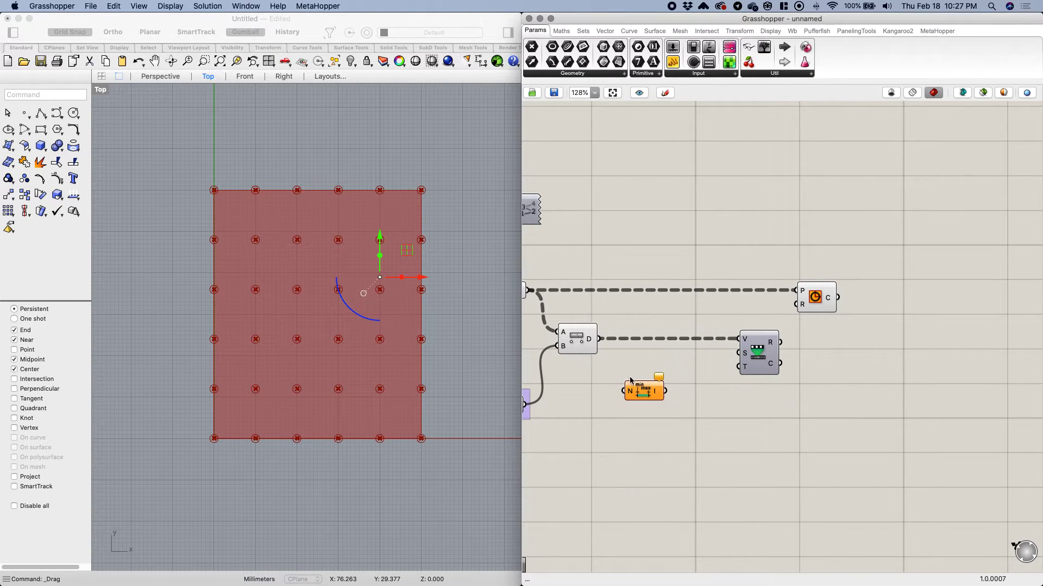
mouse_move(591, 341)
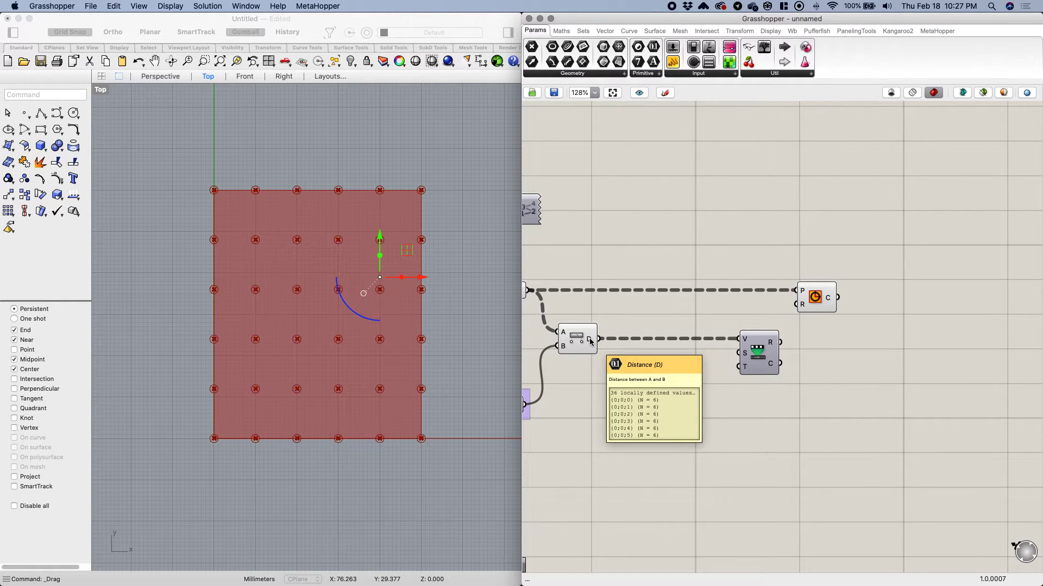
Step: Add a Panel fed by Distance's D output and enlarge it to read through all the distance values
double_click(633, 271)
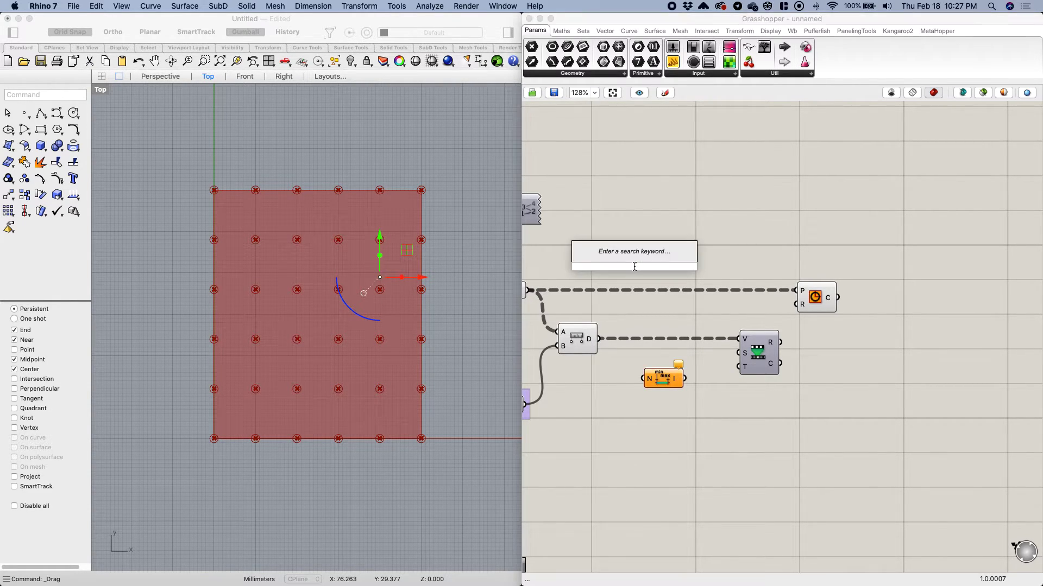
type("par")
key("Escape")
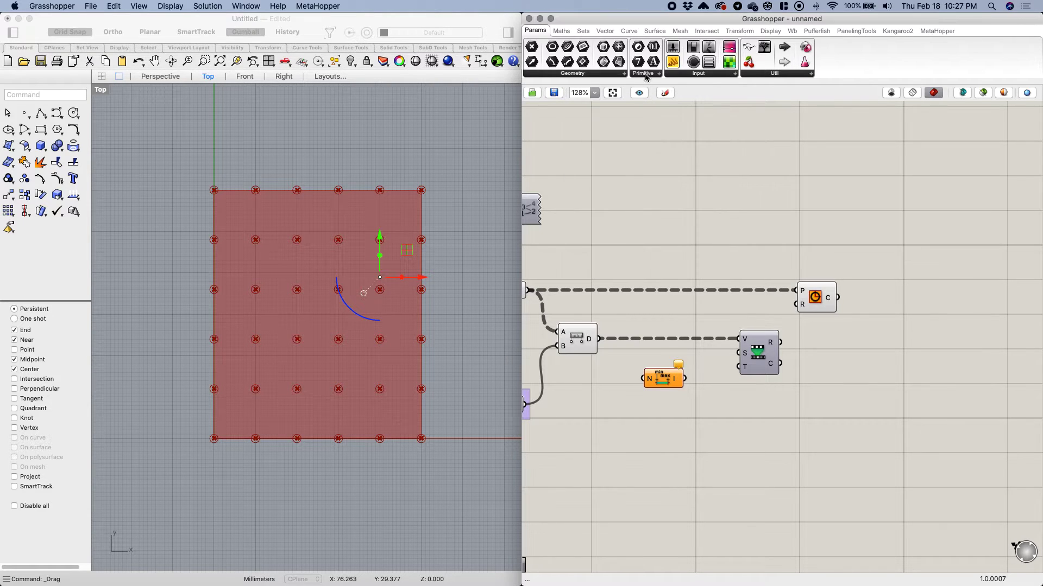
left_click(673, 62)
left_click(667, 226)
left_click_drag(600, 339, 611, 225)
left_click_drag(661, 261, 672, 483)
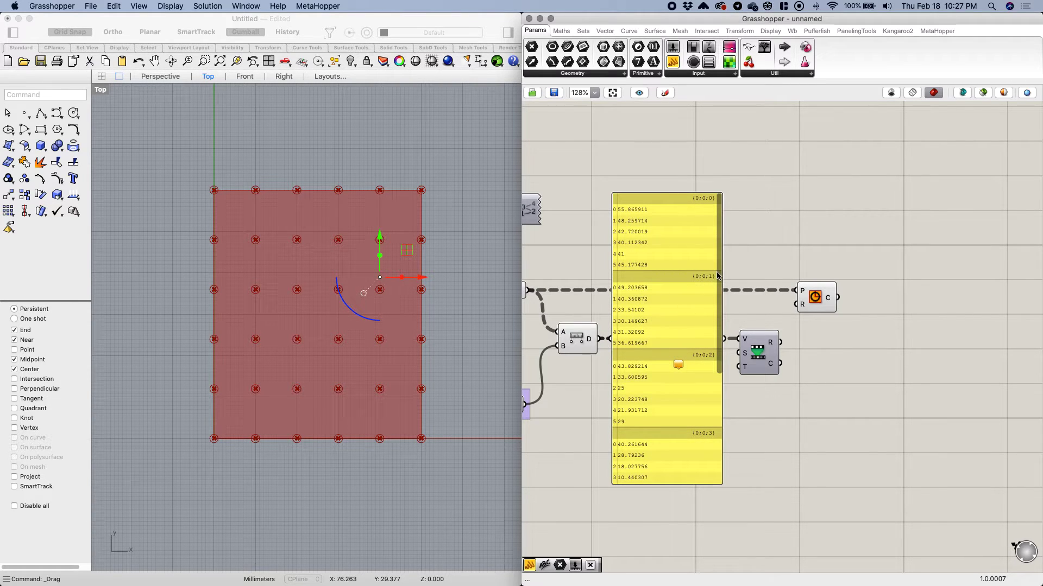
left_click_drag(716, 276, 718, 385)
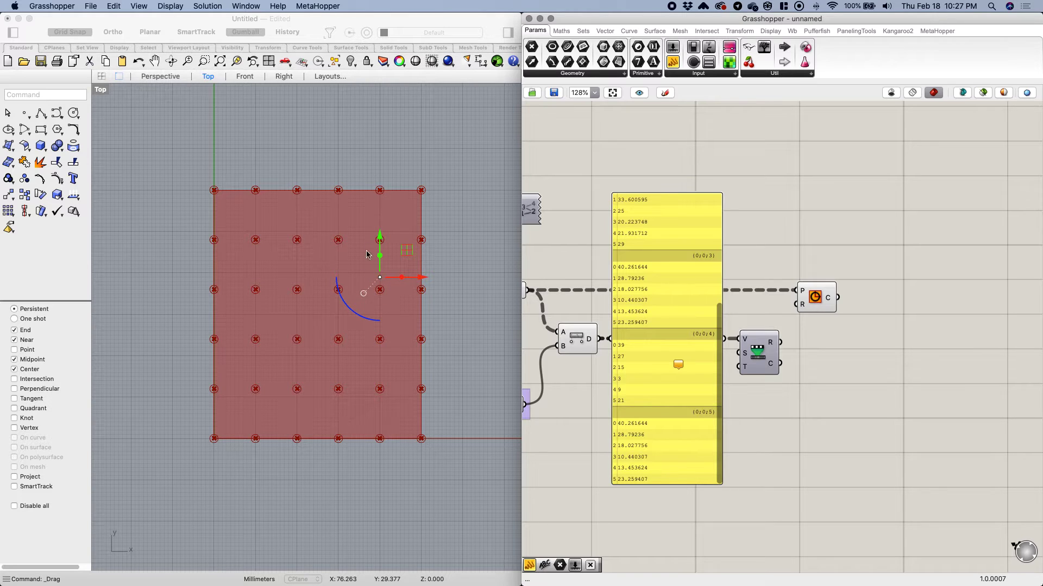
left_click_drag(720, 324, 652, 211)
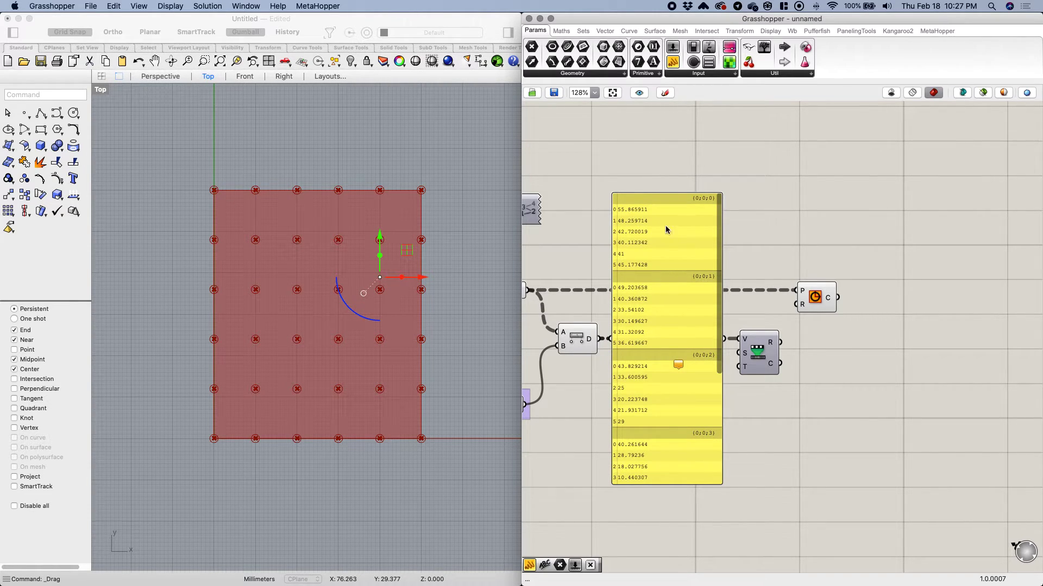
Step: Delete the distance-value Panel and wire Distance's D output into the Bounds component's N input
left_click(666, 229)
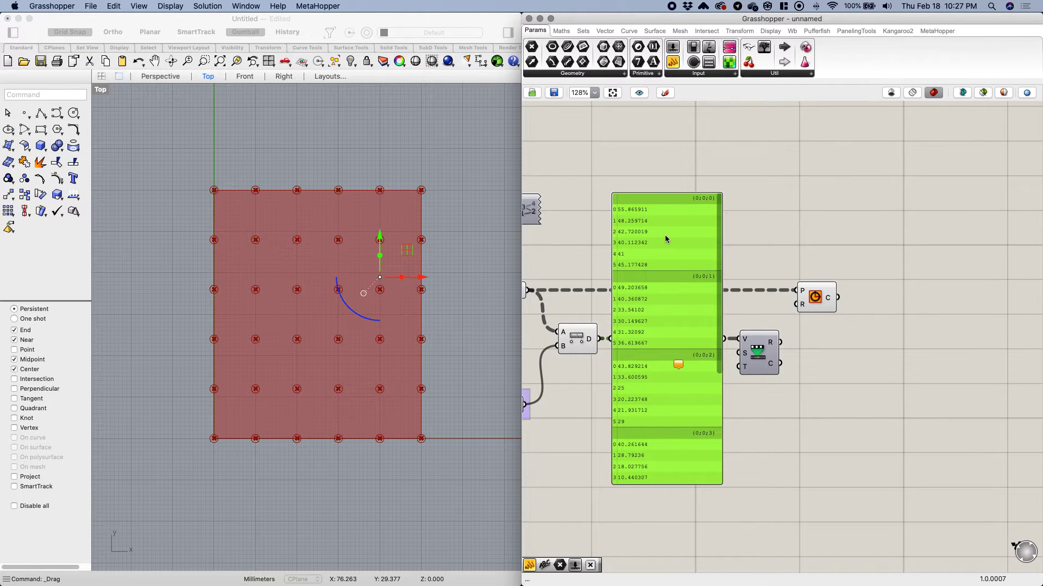
key("Delete")
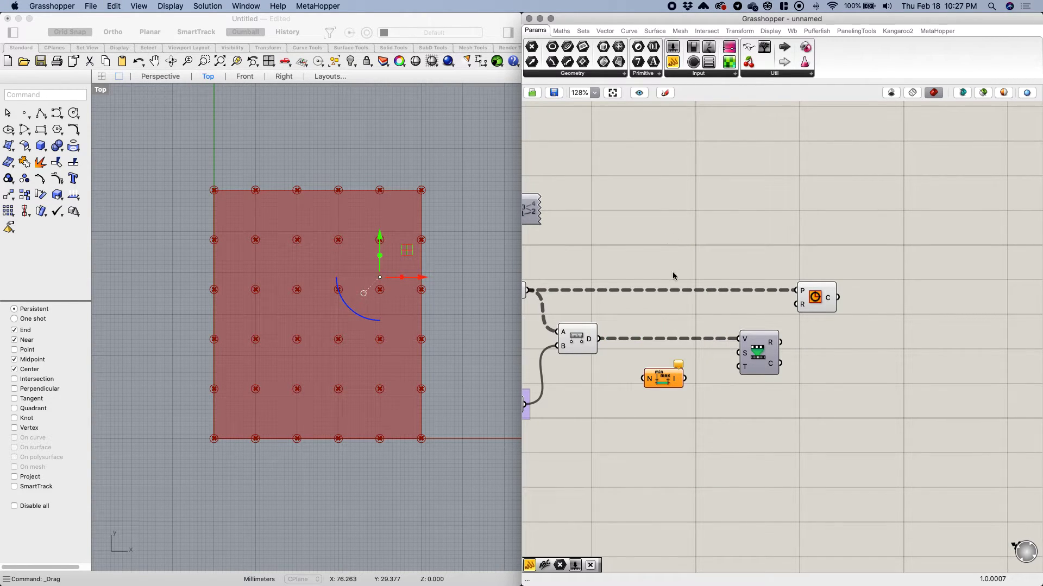
left_click_drag(599, 339, 660, 380)
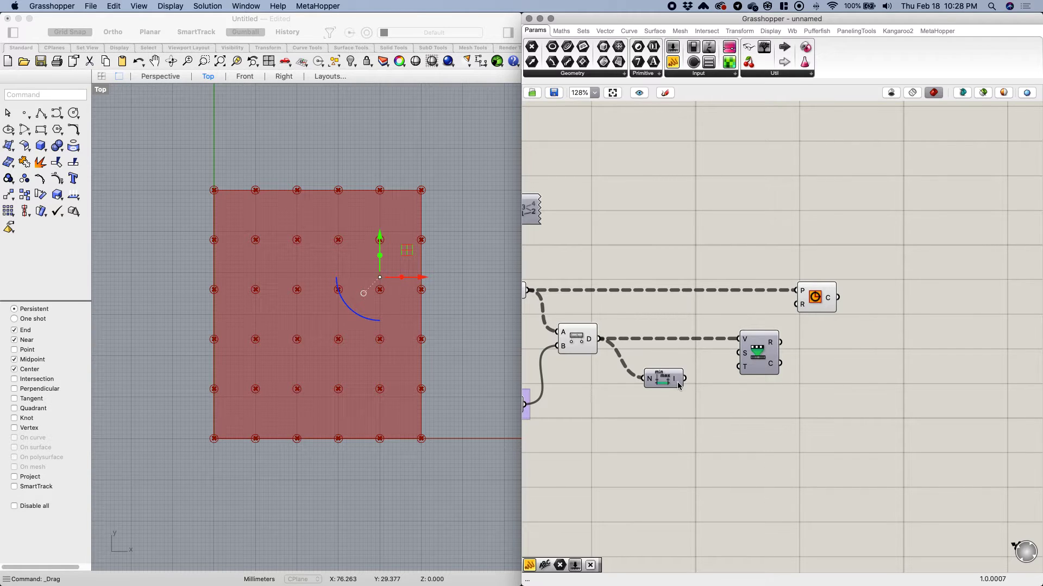
Step: Flatten the Bounds component's N input and wire its I output into Remap Numbers' S input
mouse_move(678, 383)
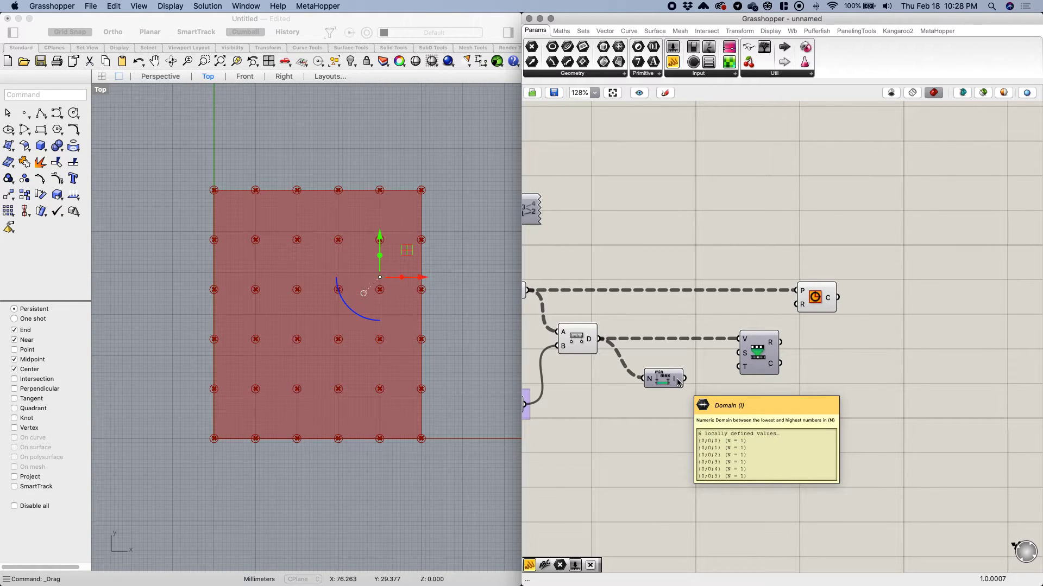
right_click(649, 381)
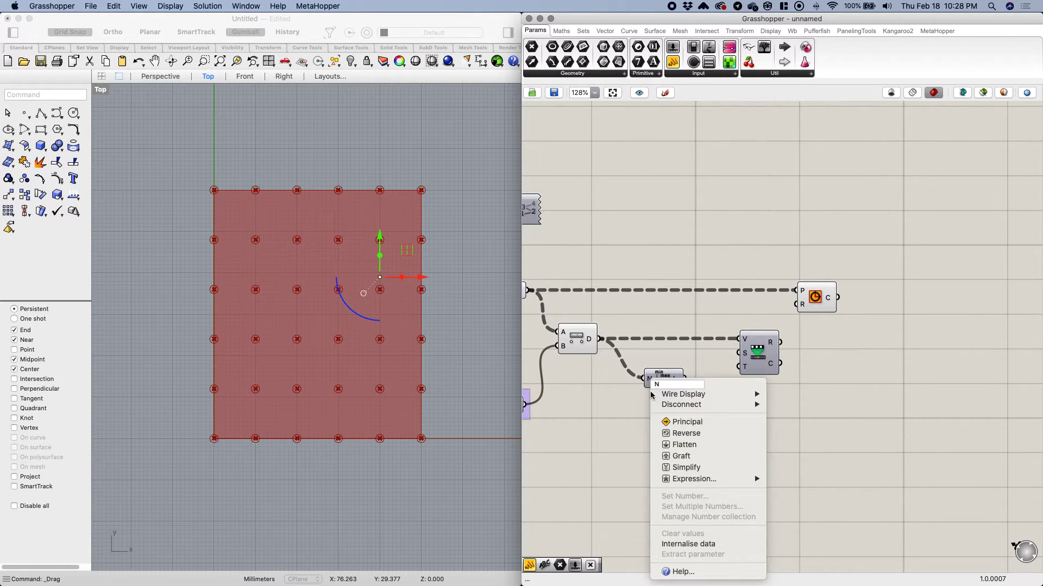
left_click(680, 449)
mouse_move(651, 382)
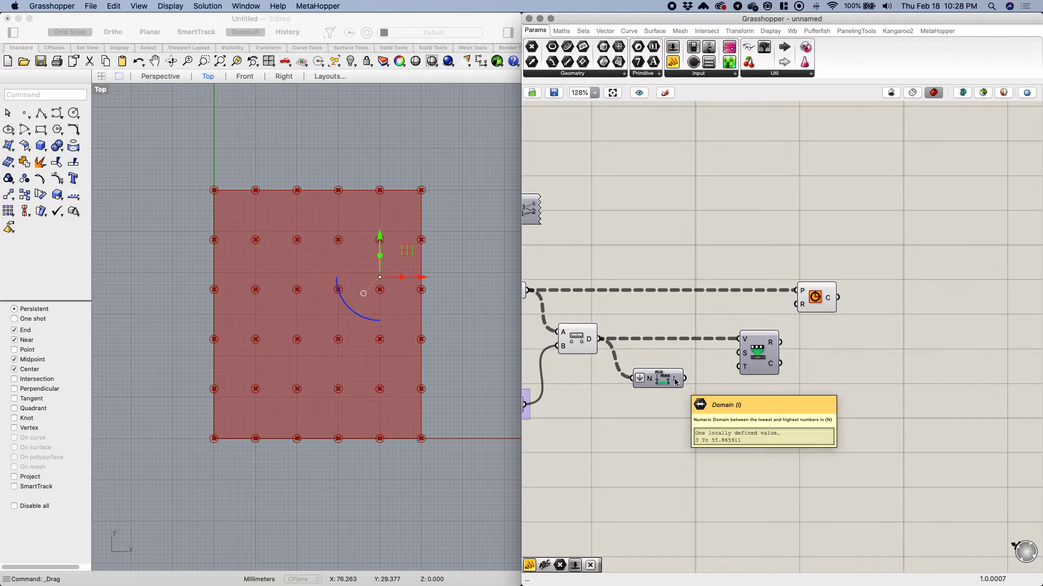
left_click_drag(685, 380, 743, 353)
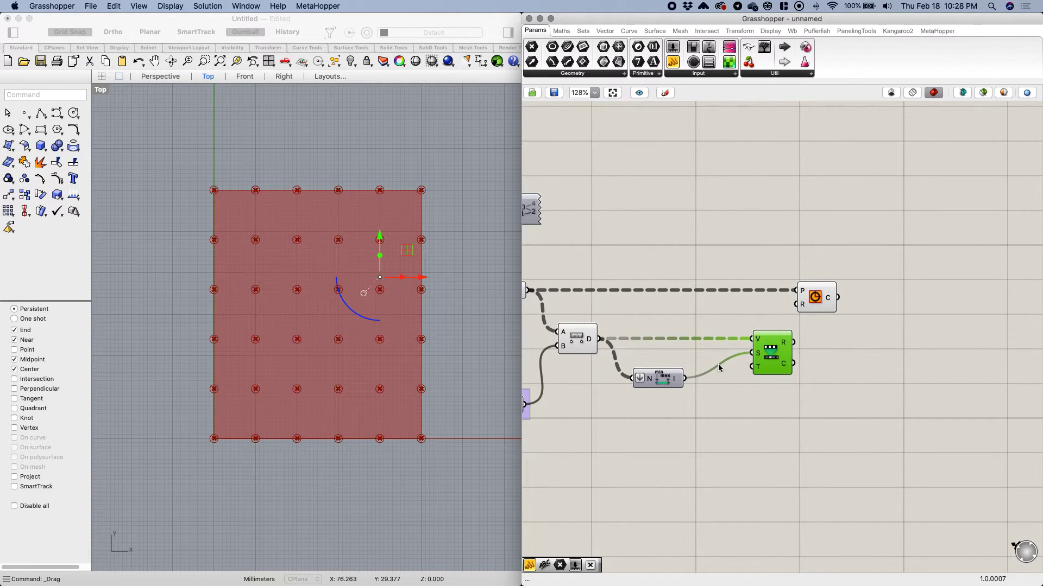
left_click_drag(682, 387, 694, 387)
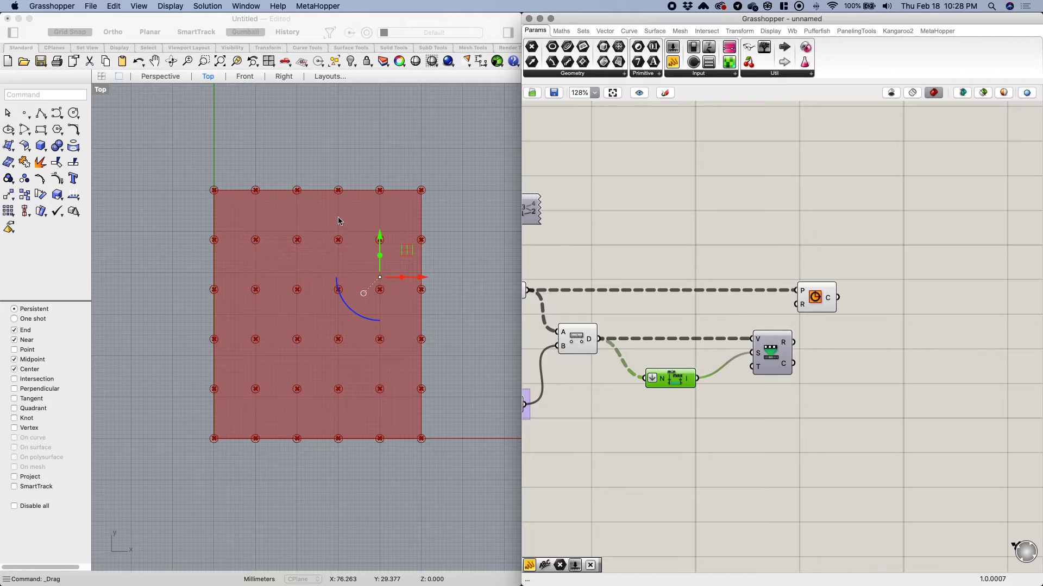
Step: Move the Circle component farther from Remap Numbers and wire the remapped R output into Circle's R input
mouse_move(786, 345)
left_click_drag(804, 310, 866, 310)
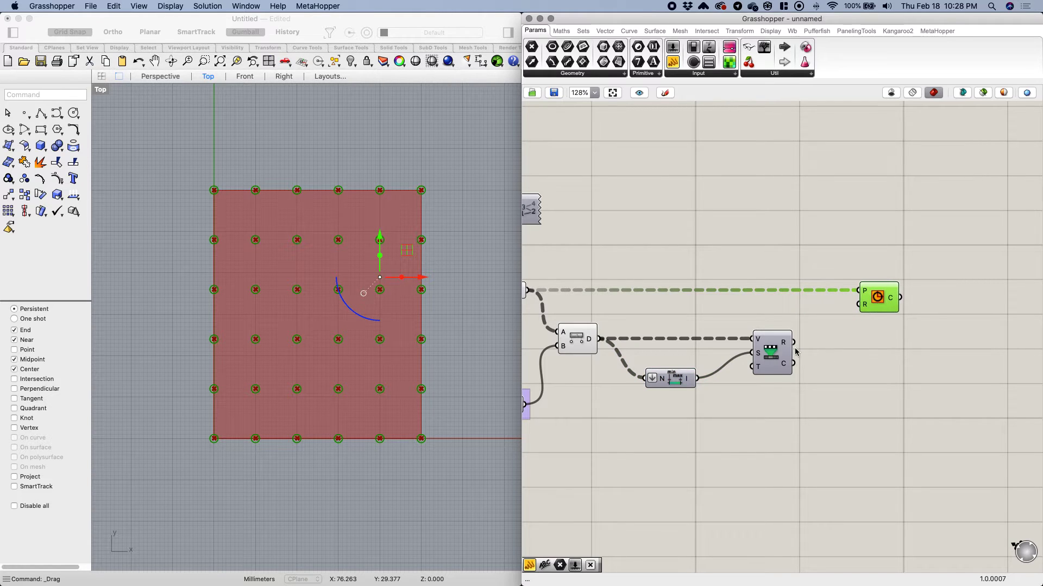
left_click_drag(794, 342, 859, 305)
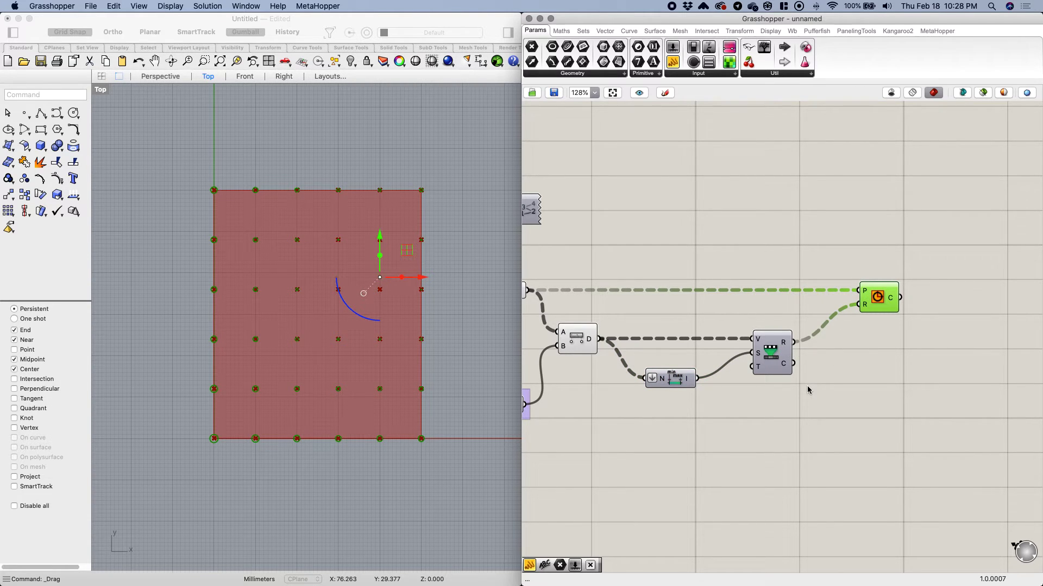
left_click(749, 412)
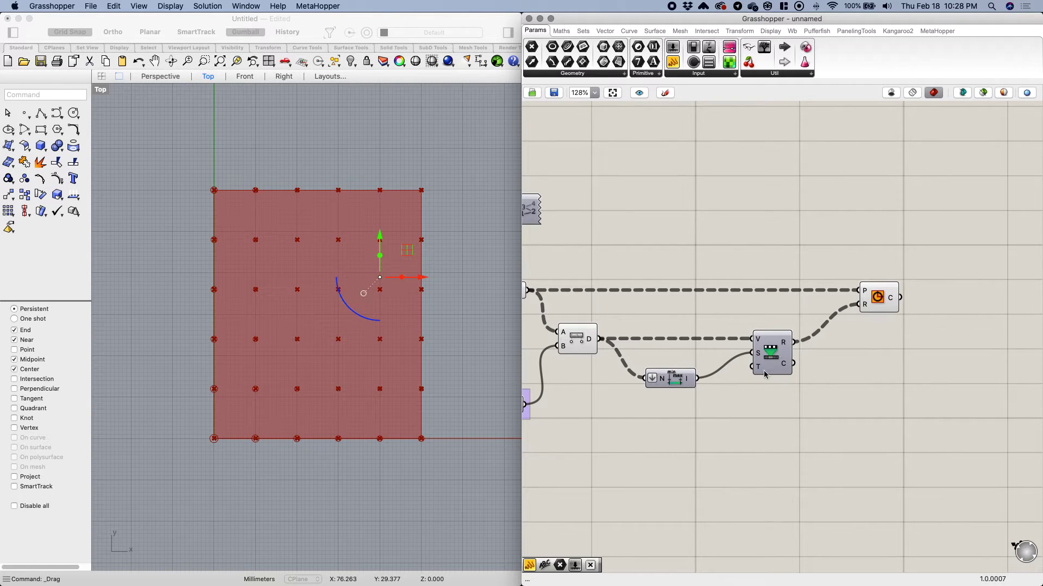
Step: Add a Construct Domain component below Bounds and wire its I output into Remap Numbers' T input
double_click(651, 424)
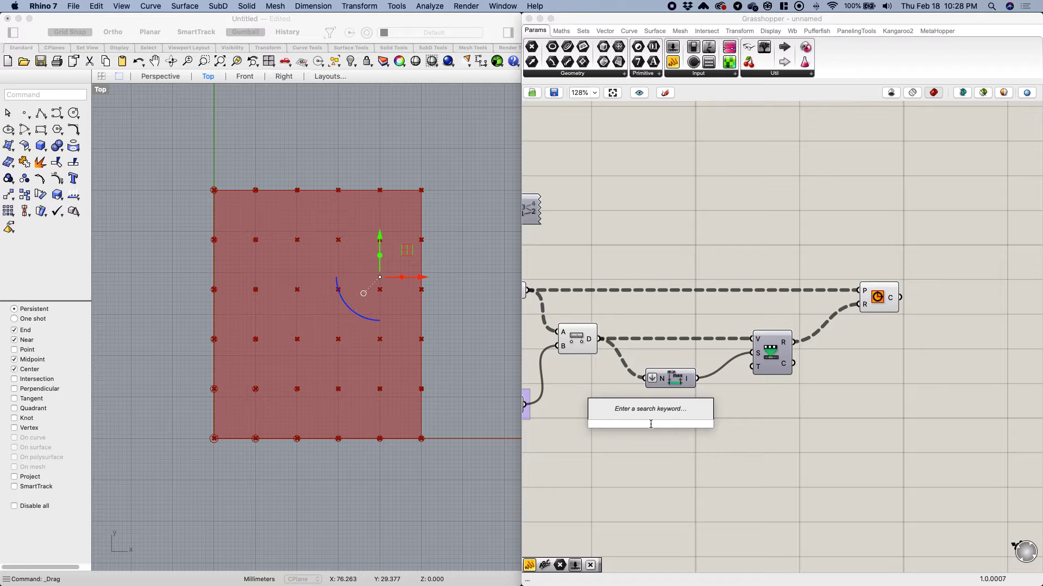
type("construc")
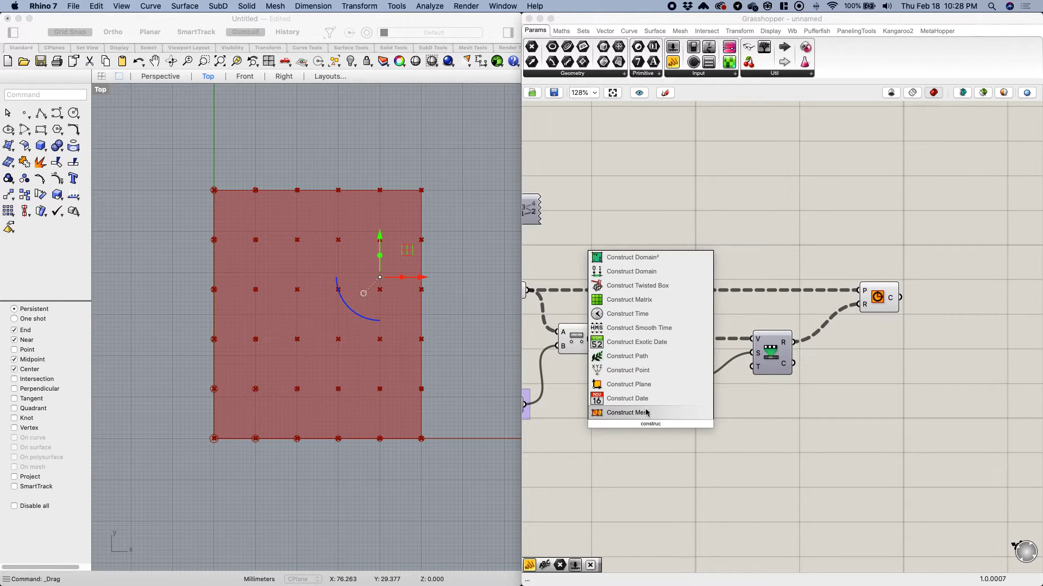
left_click(631, 272)
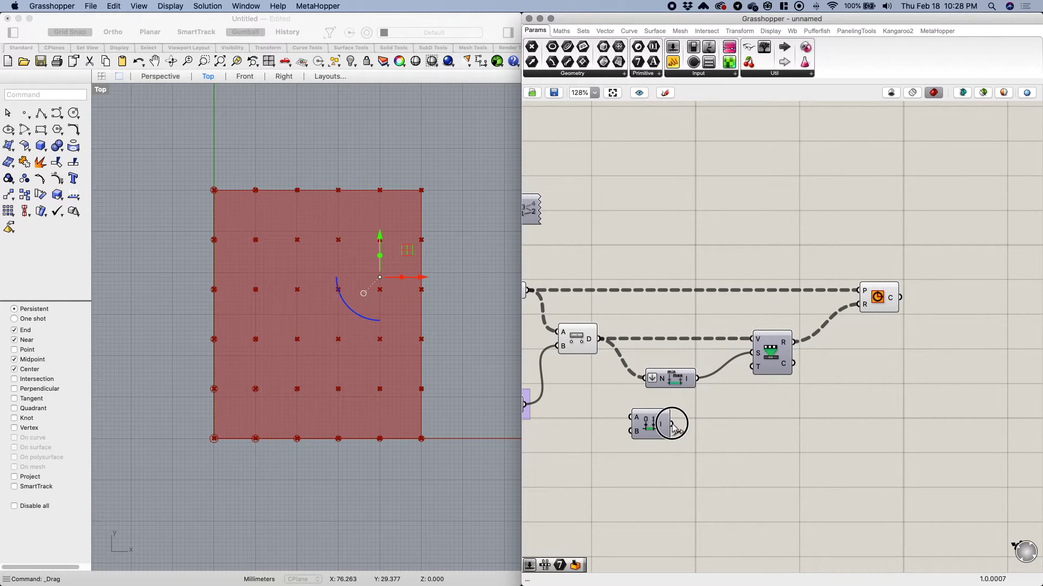
mouse_move(672, 424)
left_mouse_down()
mouse_move(755, 362)
mouse_move(682, 431)
left_mouse_up()
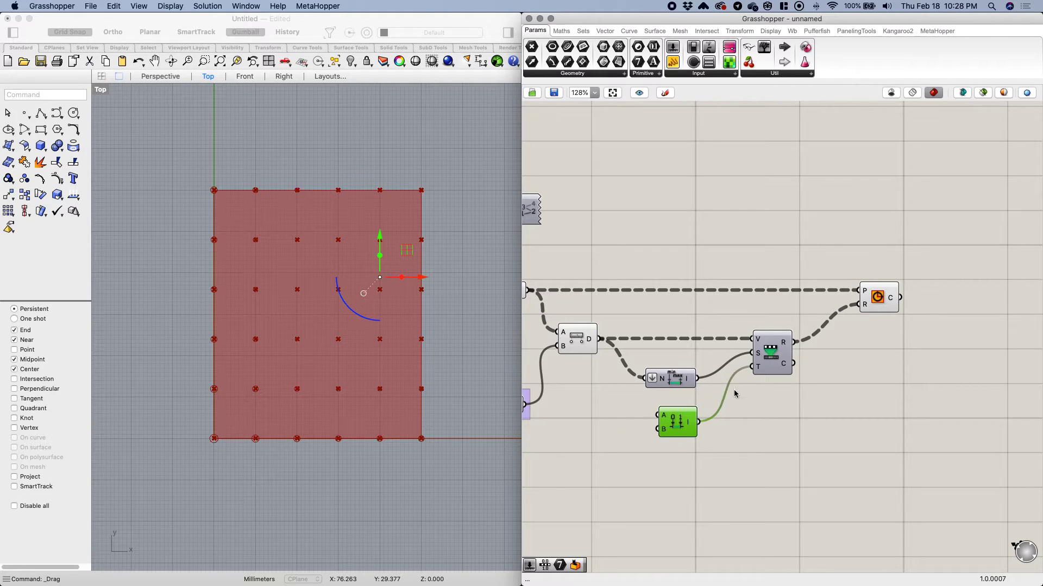
mouse_move(760, 368)
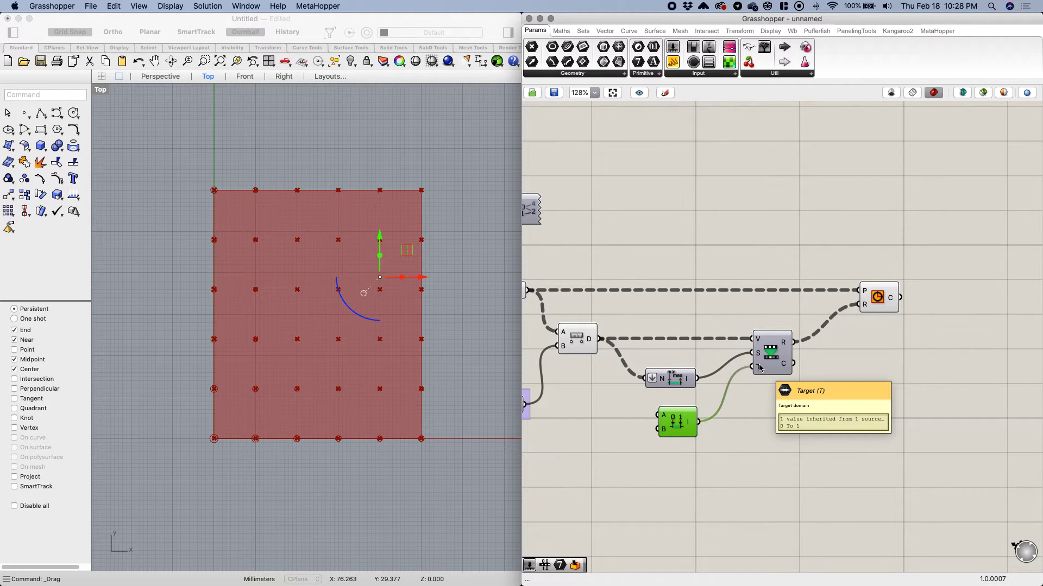
mouse_move(689, 425)
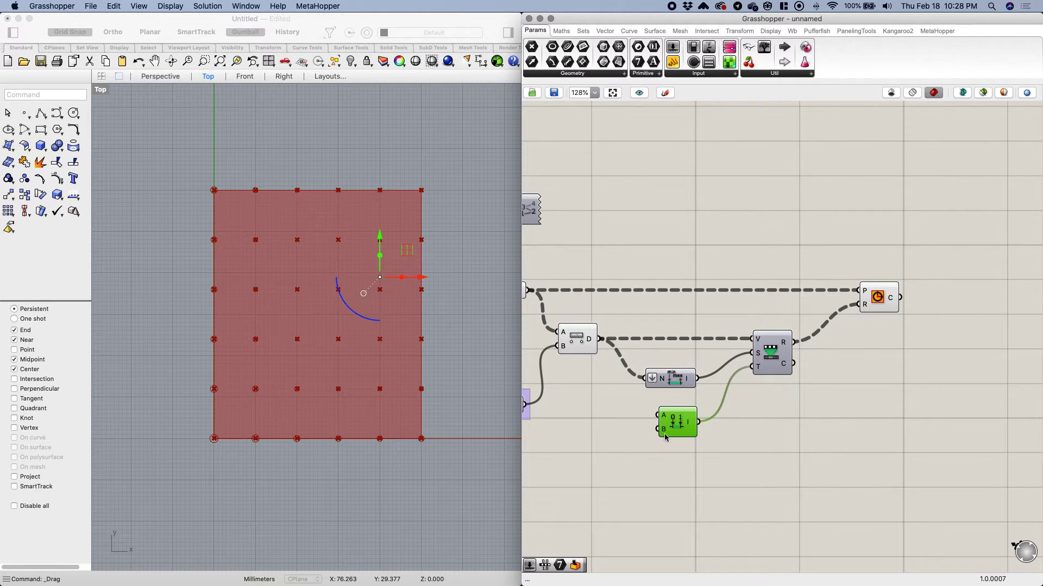
Step: Add a Number Slider, wire it into Construct Domain's A input, and set it to 0.000
right_click_drag(634, 457, 679, 459)
double_click(618, 468)
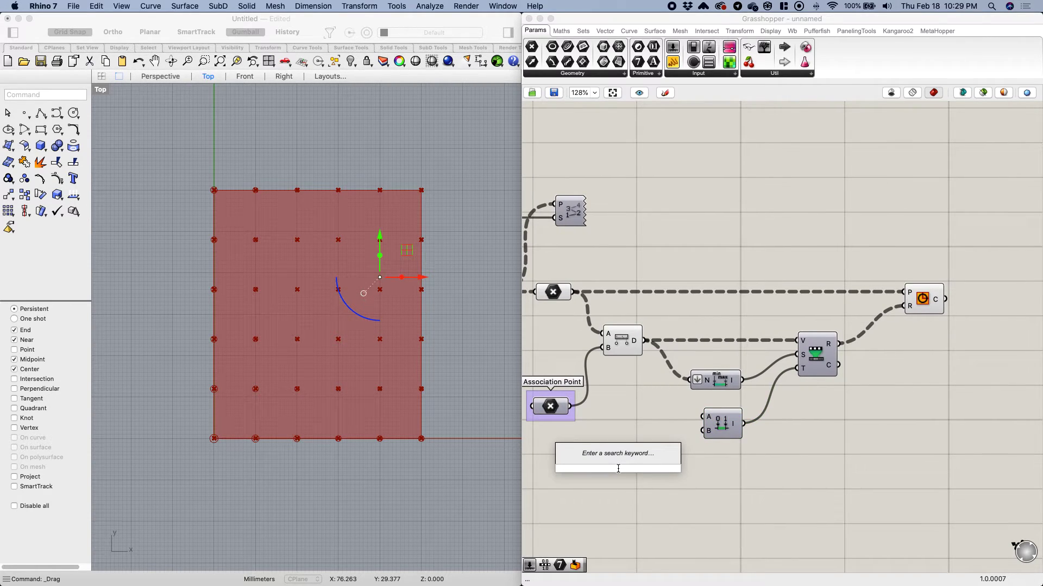
type("slider")
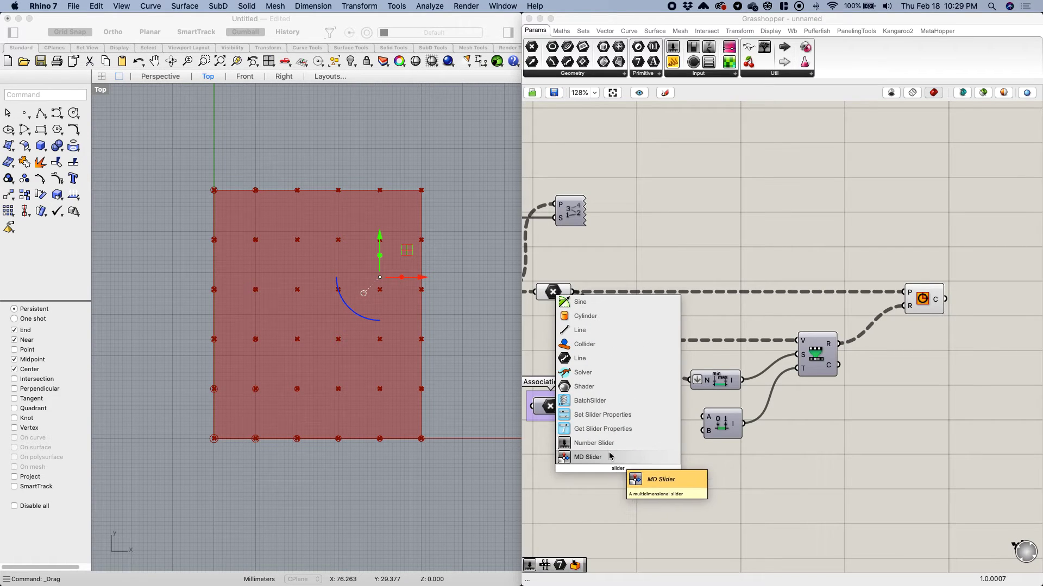
left_click(607, 445)
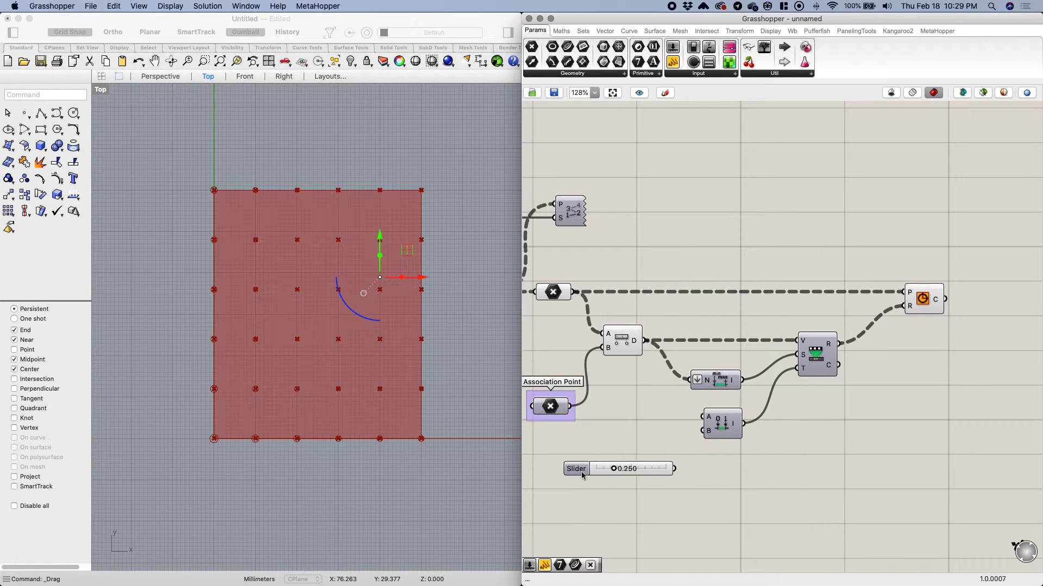
left_click_drag(582, 475, 587, 464)
left_click_drag(679, 456, 749, 438)
left_click_drag(642, 457, 587, 484)
Step: Duplicate the Domain start slider below the original and wire the copy into Construct Domain's B input
left_click(600, 458)
key("super+c")
key("super+v")
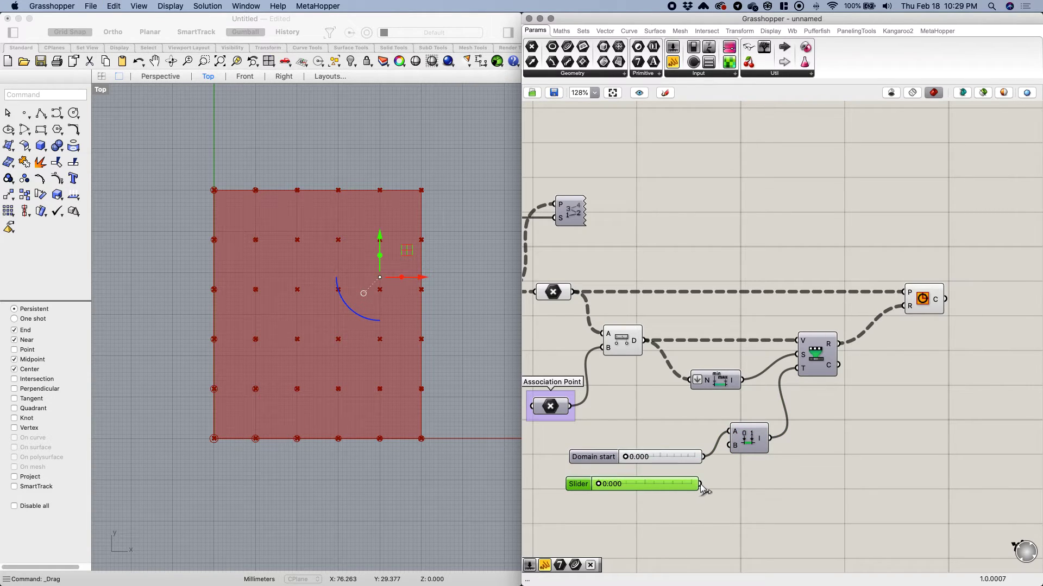
left_click_drag(700, 484, 725, 449)
left_click_drag(611, 458, 609, 451)
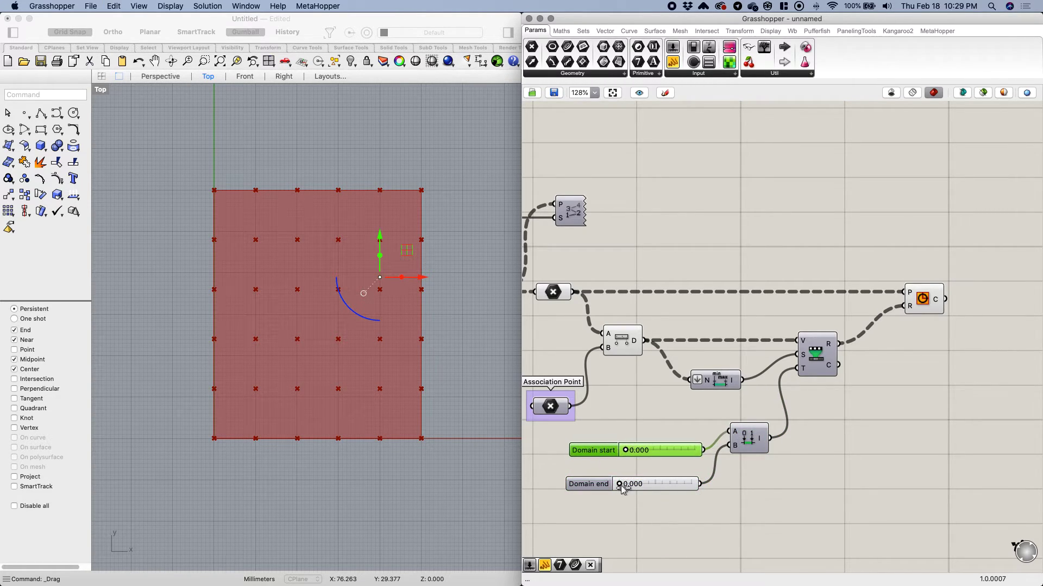
Step: Raise the Domain end slider's maximum to 10 and set its value to 4.241
left_click_drag(622, 487, 740, 479)
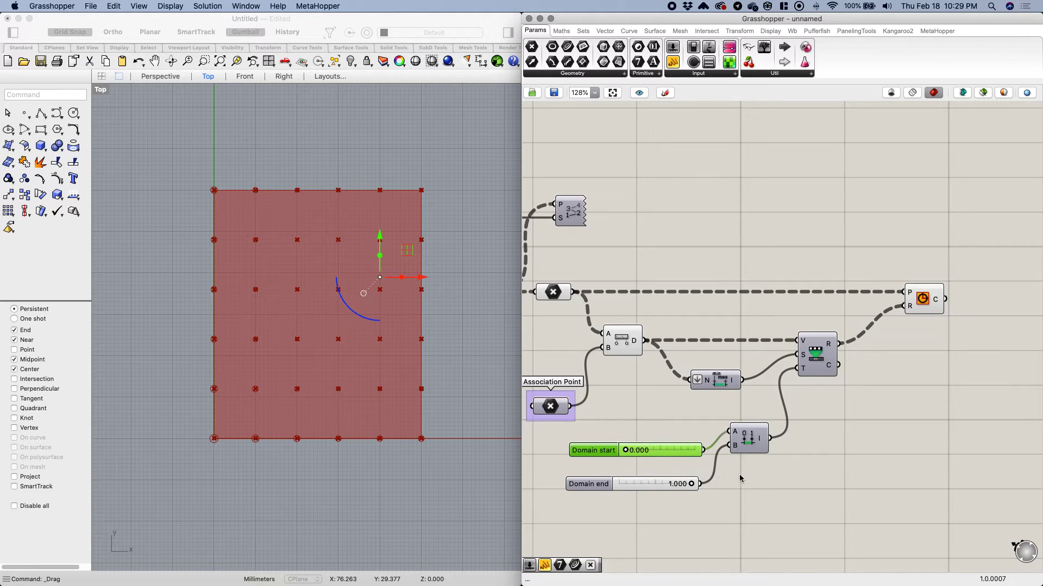
double_click(596, 492)
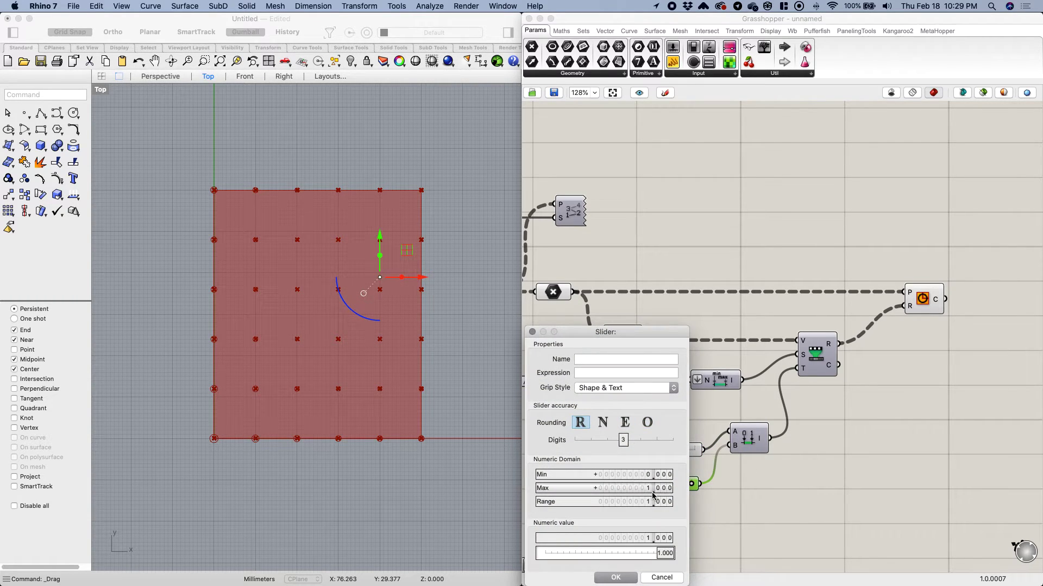
double_click(654, 496)
type("10")
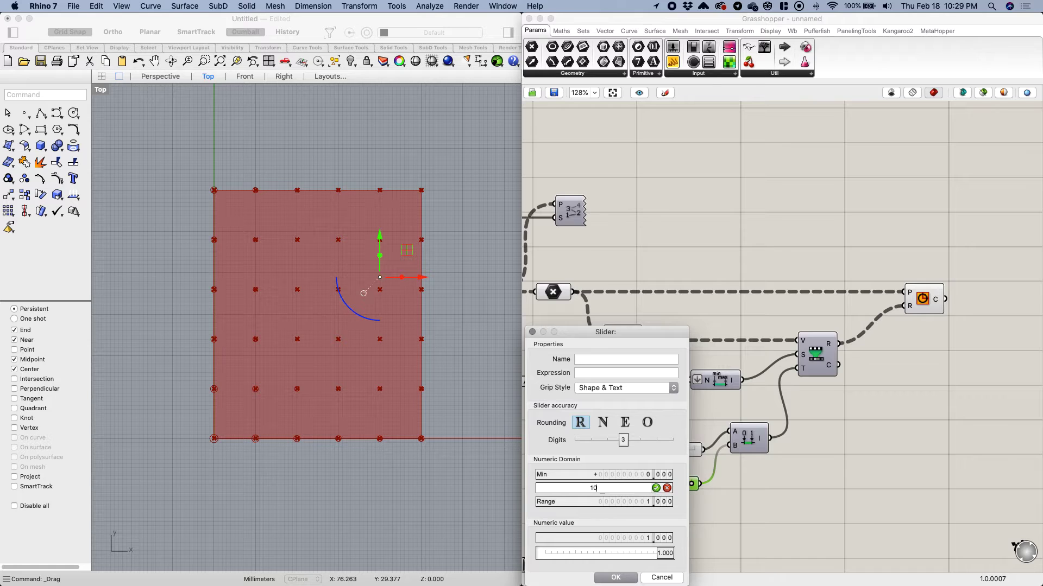
left_click(656, 488)
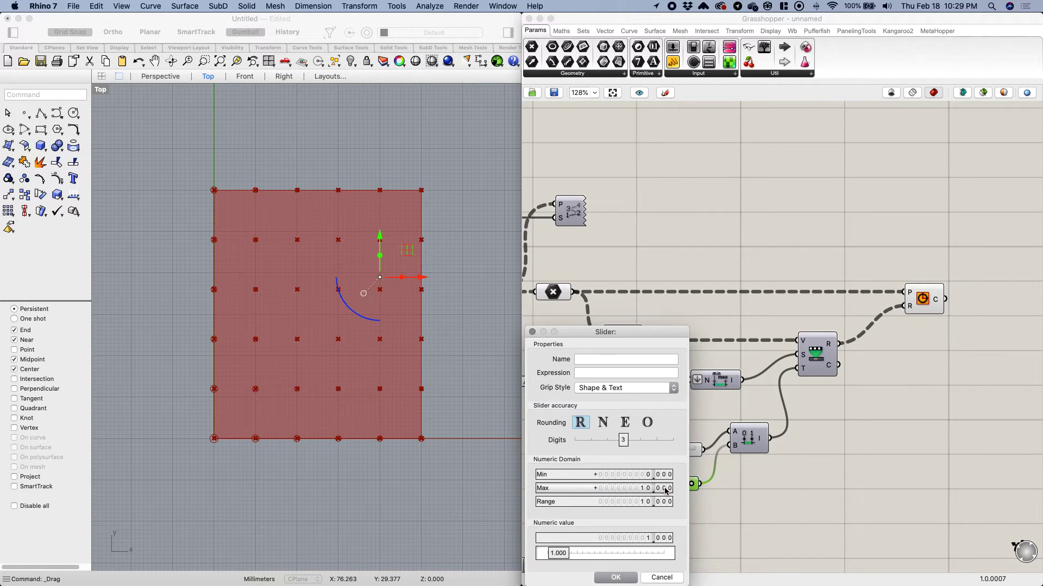
left_click(627, 577)
left_click_drag(627, 487, 650, 484)
Step: Adjust the circle radius range by setting Domain start to 0.604 and Domain end to 5.221
mouse_move(761, 442)
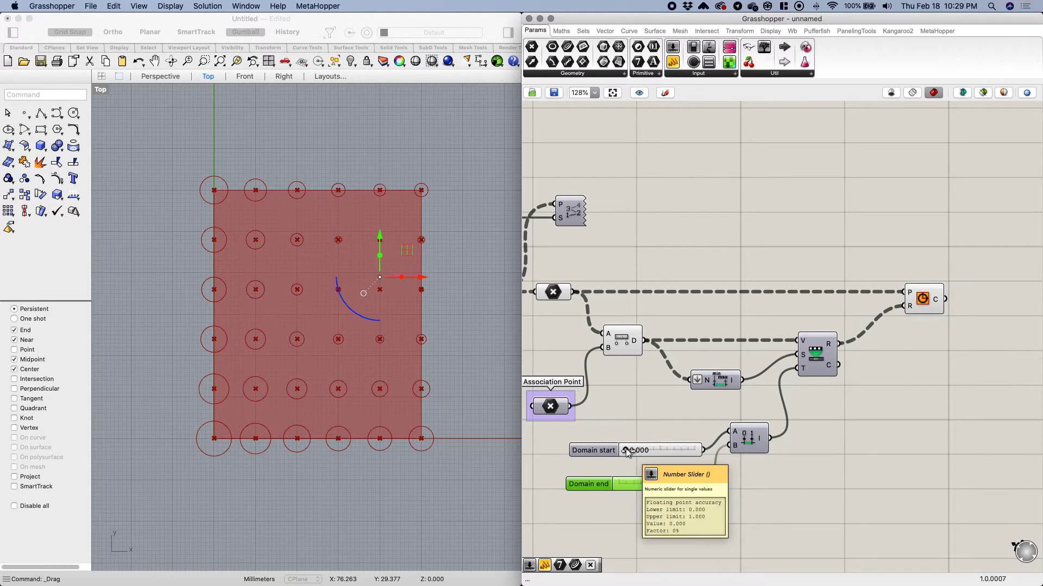
left_click_drag(625, 451, 676, 451)
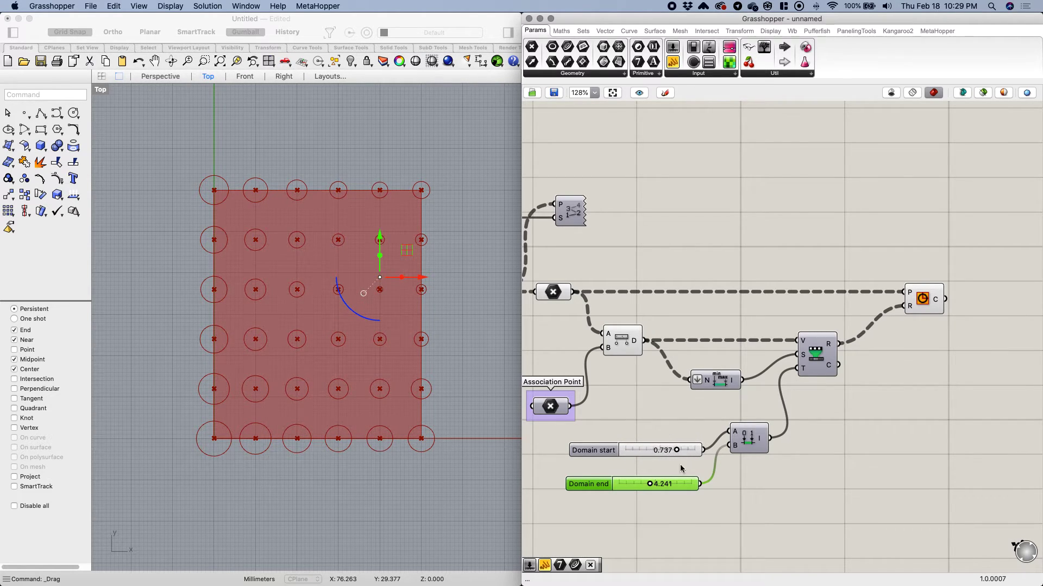
left_click_drag(650, 485, 667, 450)
left_click(628, 385)
Step: Turn off the preview of the grid Point parameter and of the Surface parameter feeding Divide Surface
right_click_drag(613, 236, 630, 236)
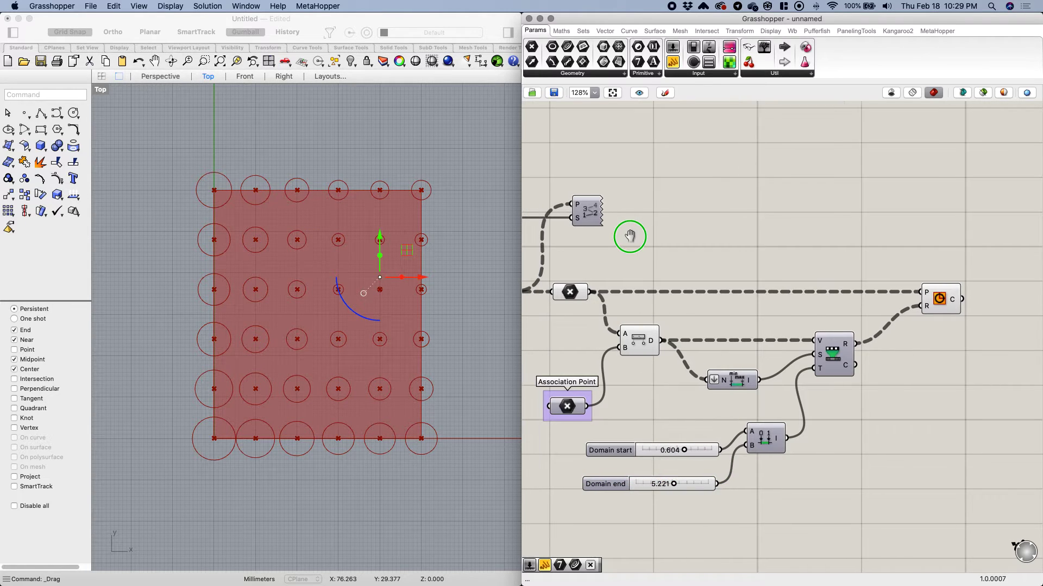
left_click(575, 294)
middle_click(577, 292)
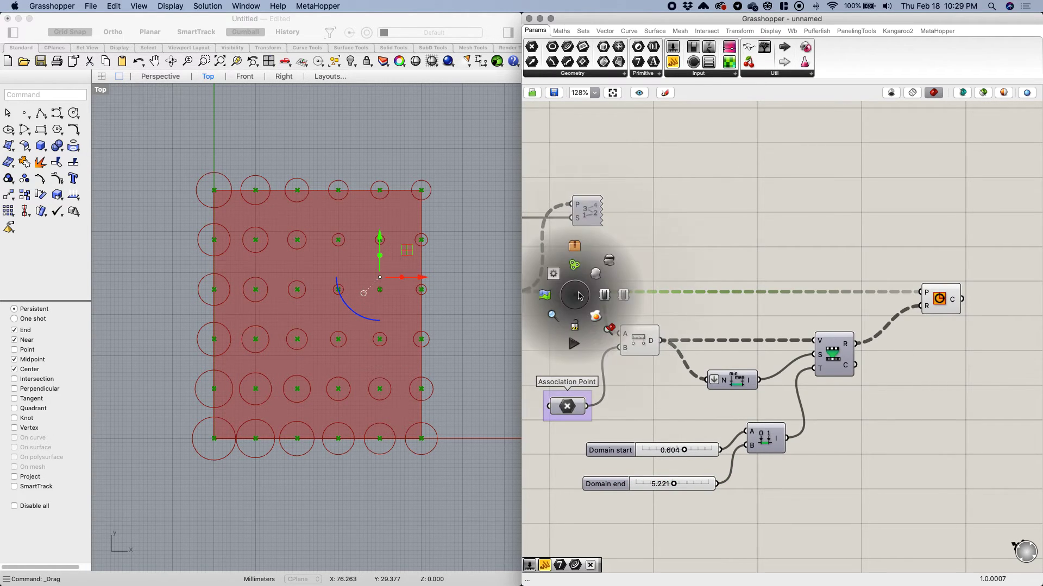
left_click(607, 268)
right_click_drag(623, 244, 795, 257)
left_click(464, 287)
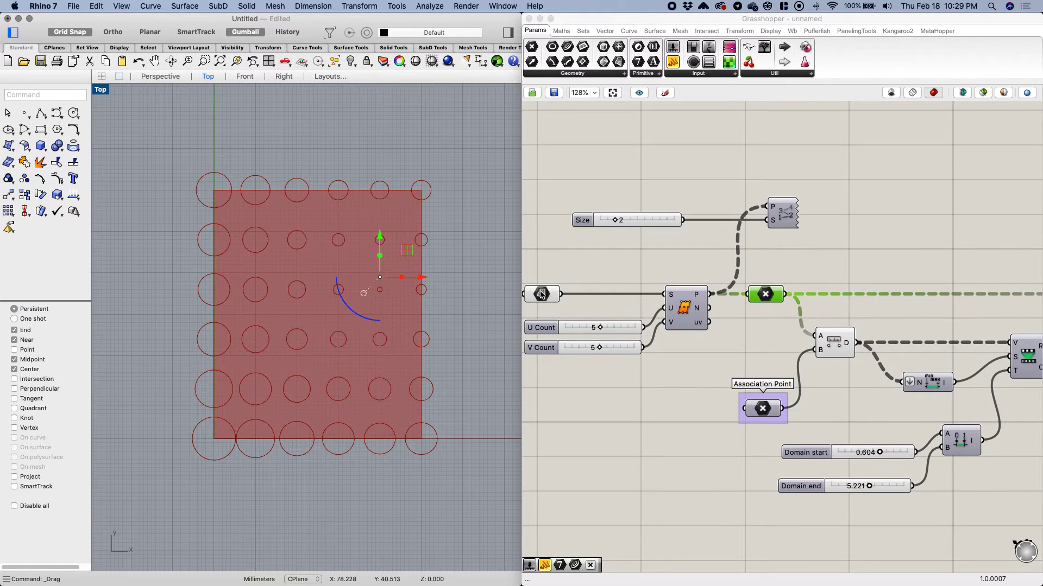
left_click(543, 294)
middle_click(546, 294)
left_click(574, 258)
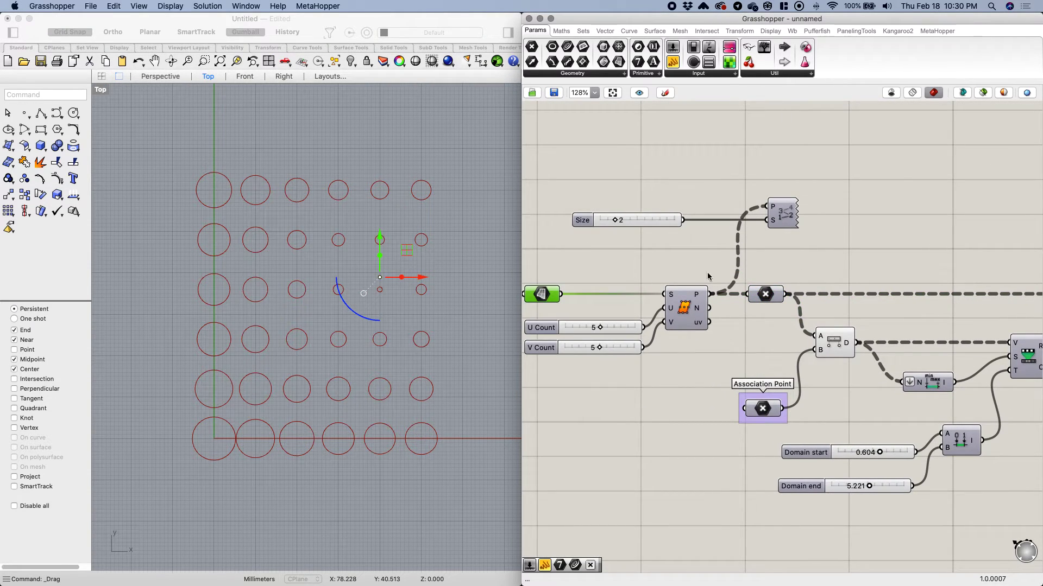
Step: Move the attractor point around the circle grid in the Top view, ending at the grid's upper-right circle
scroll(708, 276, "right", 5)
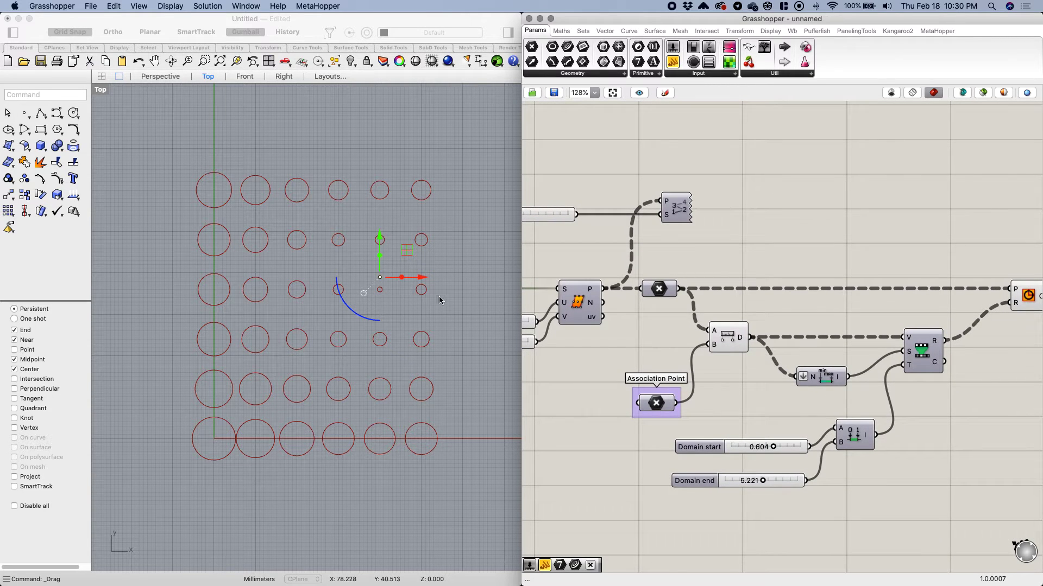
left_click(419, 279)
left_click_drag(420, 278, 288, 282)
left_click_drag(247, 239, 425, 342)
right_click_drag(445, 344, 401, 353)
left_click_drag(381, 348, 418, 348)
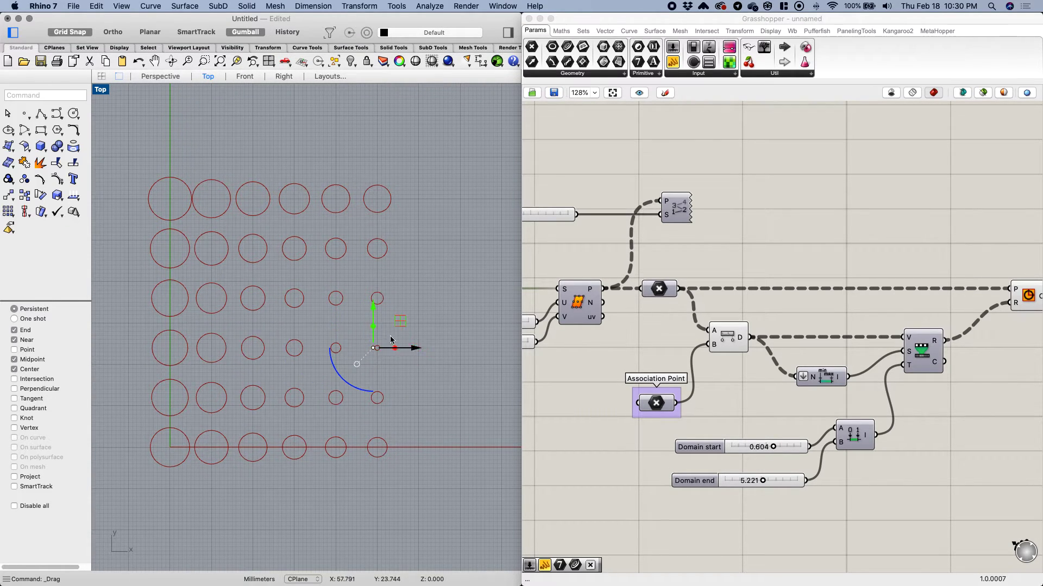
left_click_drag(373, 306, 373, 158)
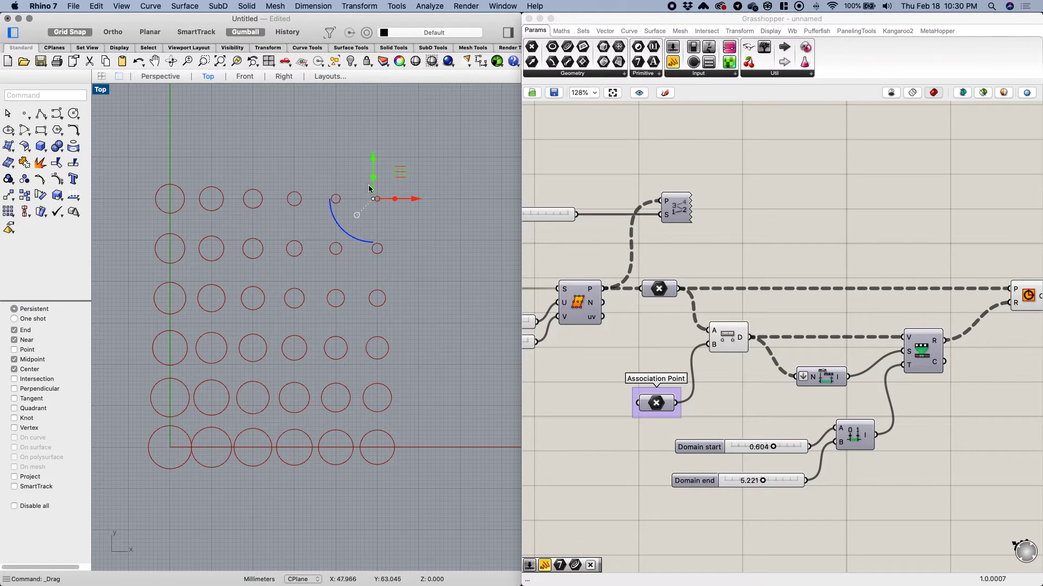
Step: Move the attractor point outside the grid's upper-right corner and back between the circles of the second and third rows
left_click_drag(416, 200, 435, 202)
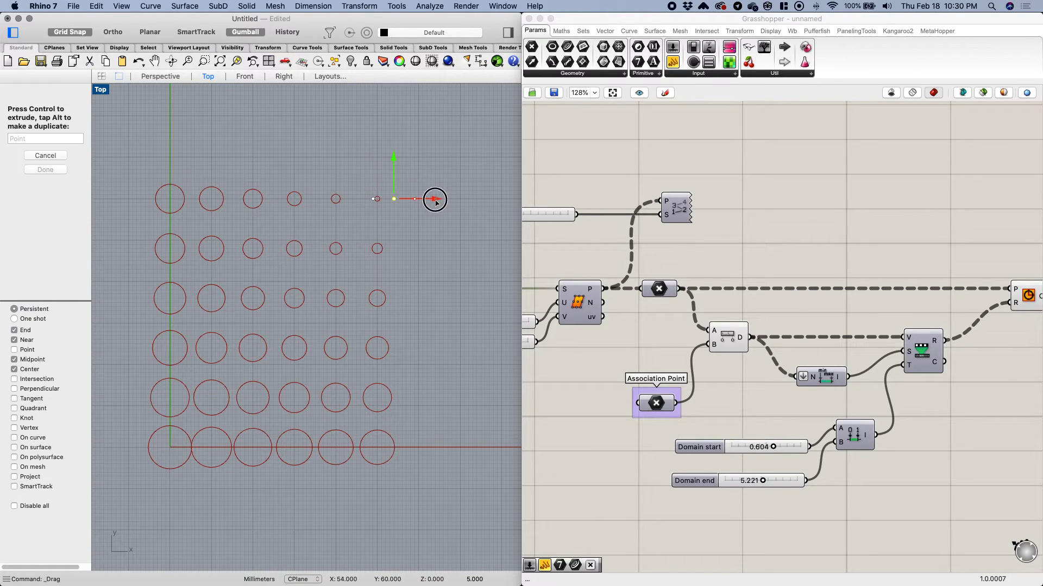
left_click_drag(395, 168, 396, 123)
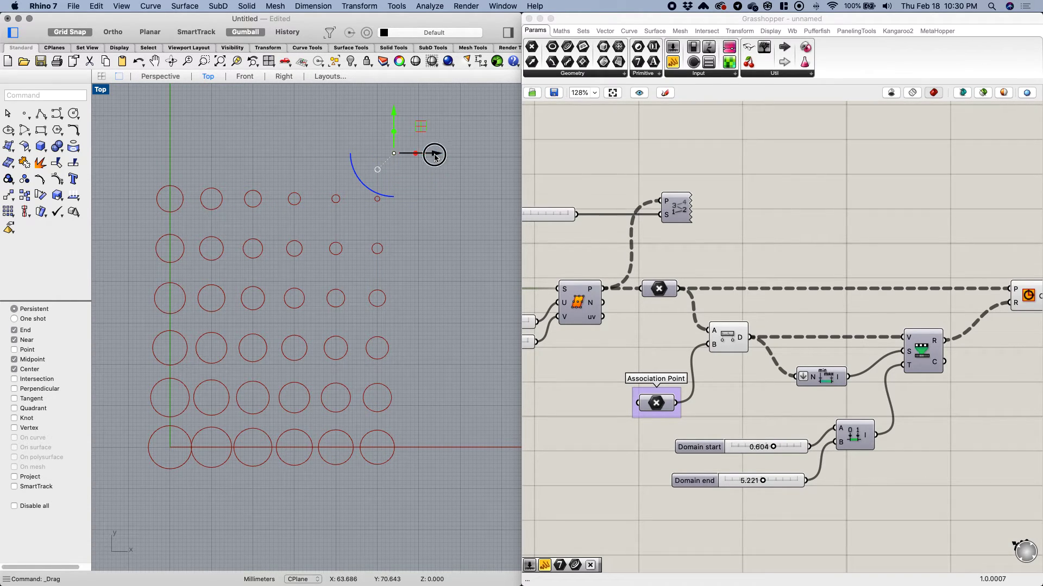
left_click_drag(435, 156, 326, 153)
left_click_drag(290, 120, 291, 240)
right_click_drag(384, 290, 423, 289)
left_click_drag(370, 274, 361, 274)
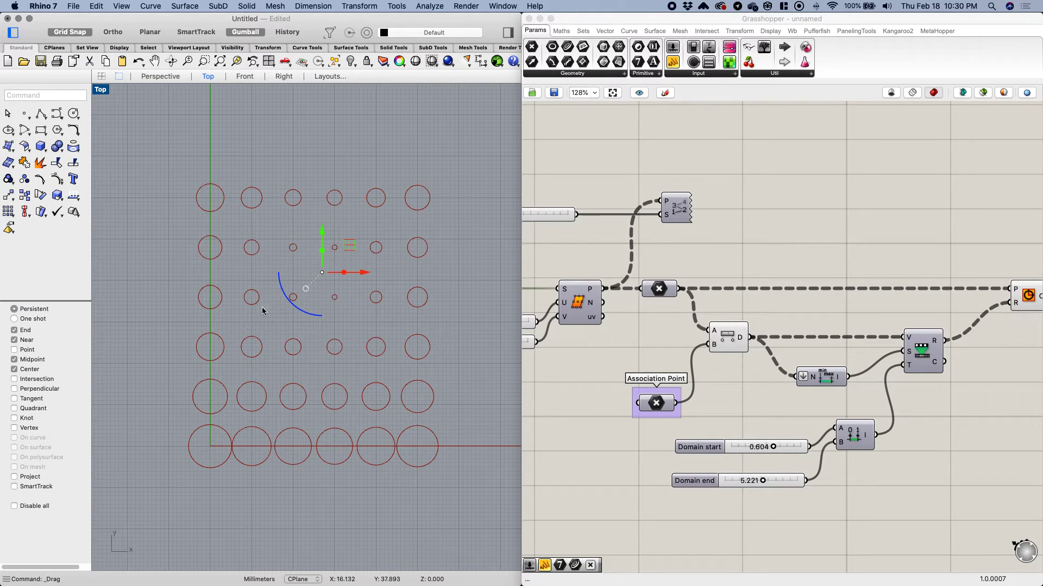
Step: Widen the circle radius range by setting Domain start to 0.134 and Domain end to 10.000
right_click_drag(754, 431, 630, 426)
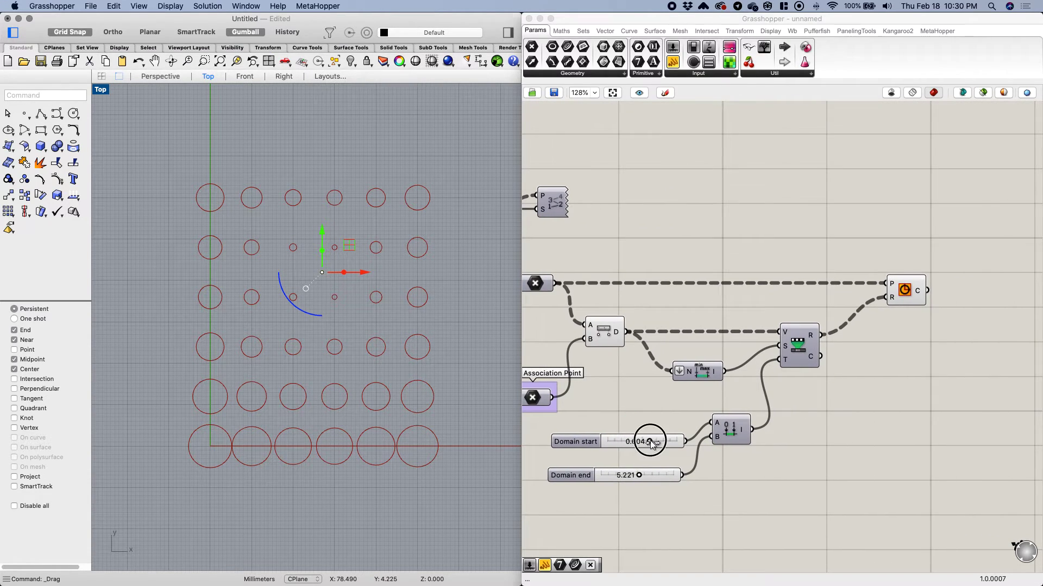
left_click_drag(648, 441, 686, 475)
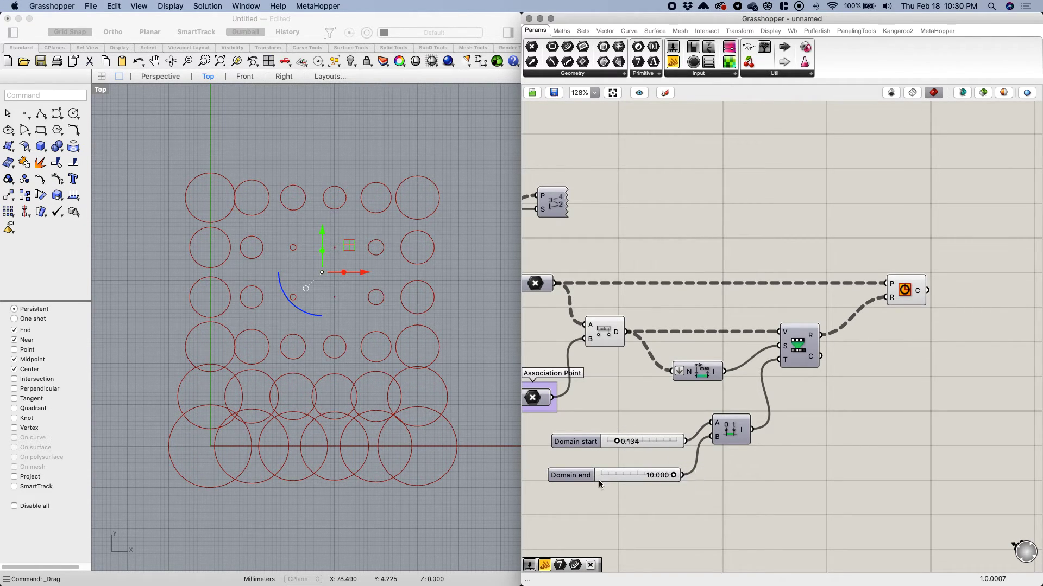
Step: Align the Domain end slider directly beneath Domain start and lower the Construct Domain component level with both sliders
left_click_drag(584, 476, 589, 464)
mouse_move(678, 462)
left_mouse_down()
mouse_move(648, 463)
mouse_move(679, 459)
left_mouse_up()
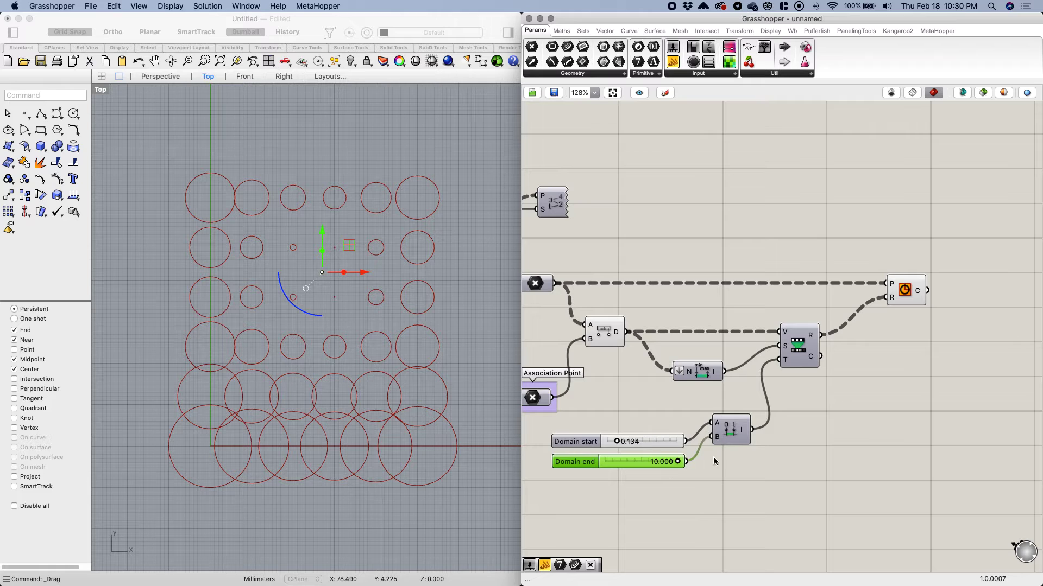
left_click_drag(730, 432, 731, 450)
right_click_drag(803, 402, 833, 409)
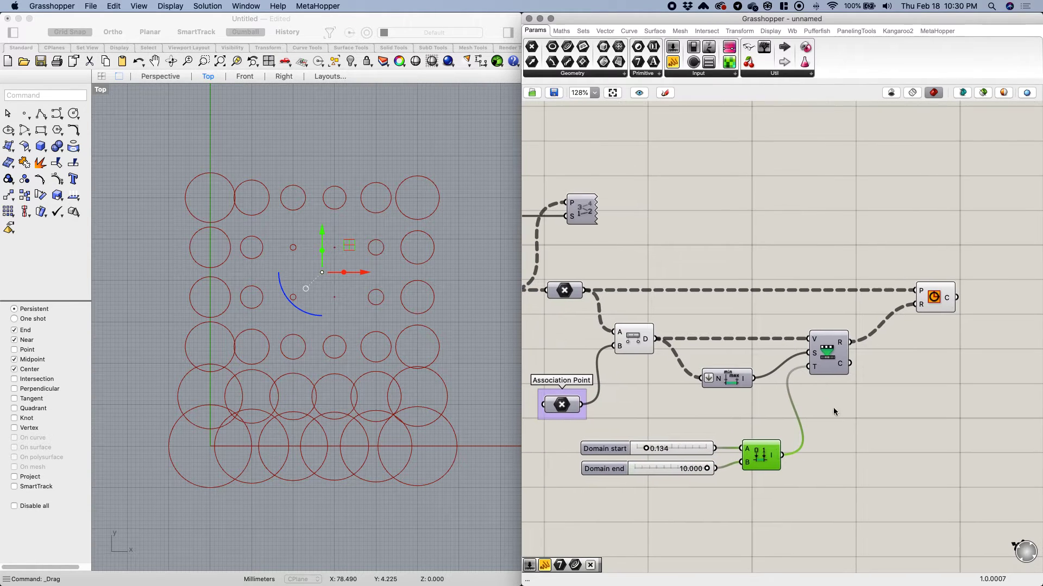
left_click_drag(834, 358, 839, 357)
Step: Narrow the circle radius range by setting Domain start to 0.589 and Domain end to 4.499
right_click_drag(887, 375, 853, 373)
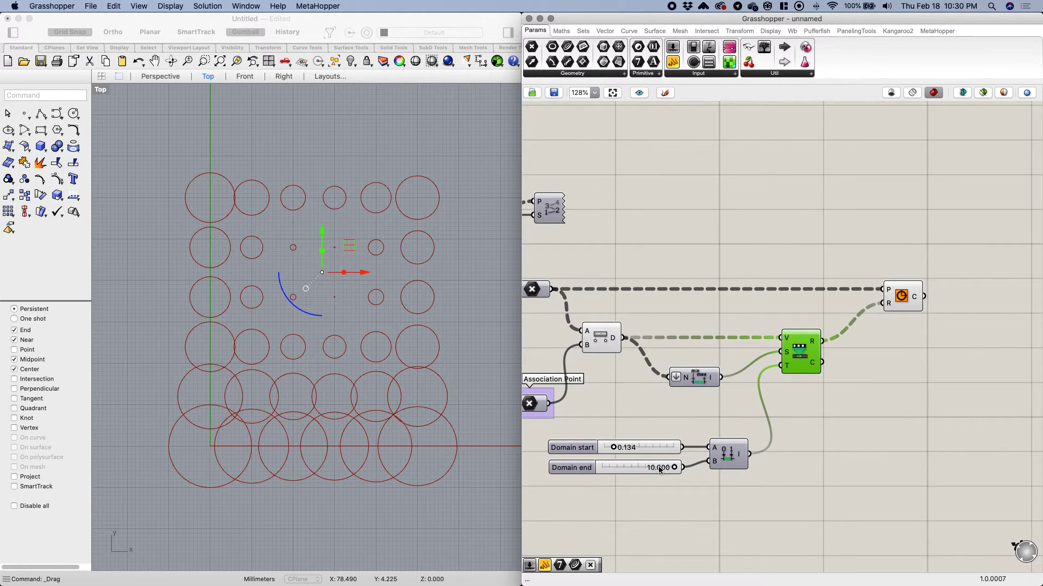
left_click_drag(673, 467, 646, 447)
Step: Shift the attractor point sideways across the grid in the Top view and down to the grid's centre
right_click_drag(400, 321, 433, 331)
left_click(393, 280)
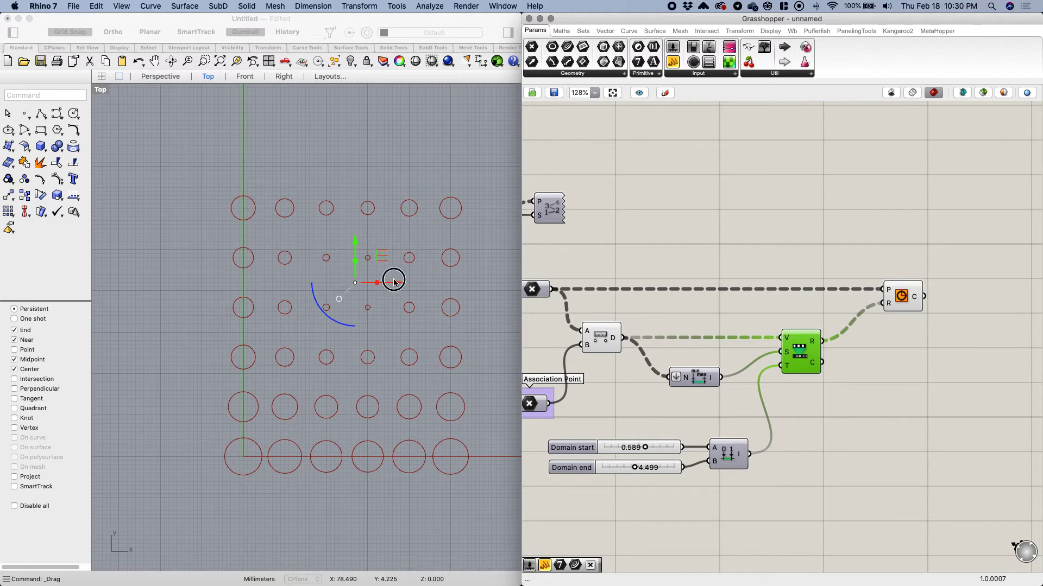
left_click_drag(398, 283, 368, 286)
right_click_drag(630, 365, 651, 365)
left_click(625, 337)
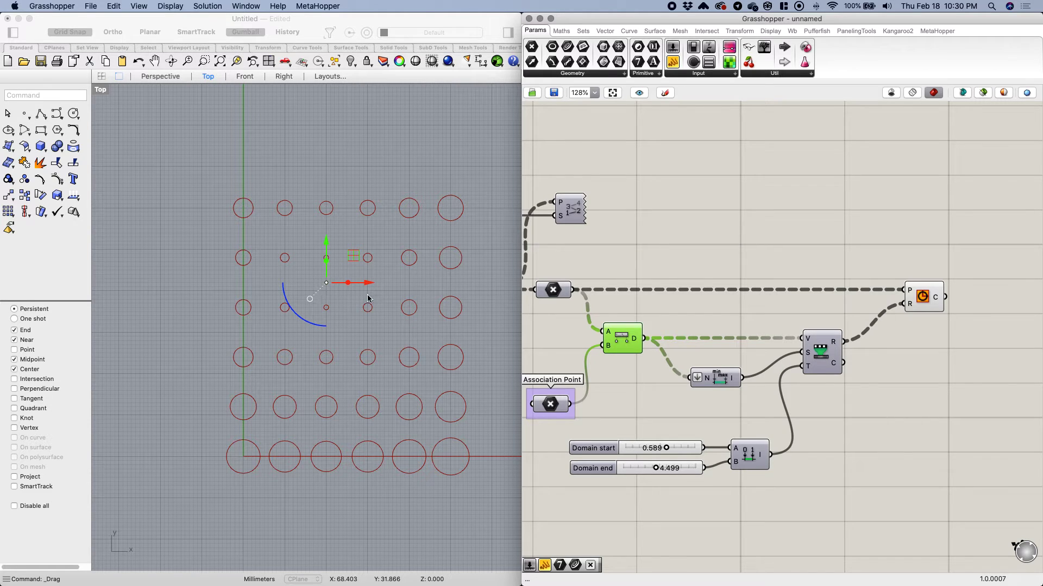
right_click_drag(370, 312, 346, 318)
left_click_drag(339, 287, 422, 288)
left_click_drag(382, 253, 340, 339)
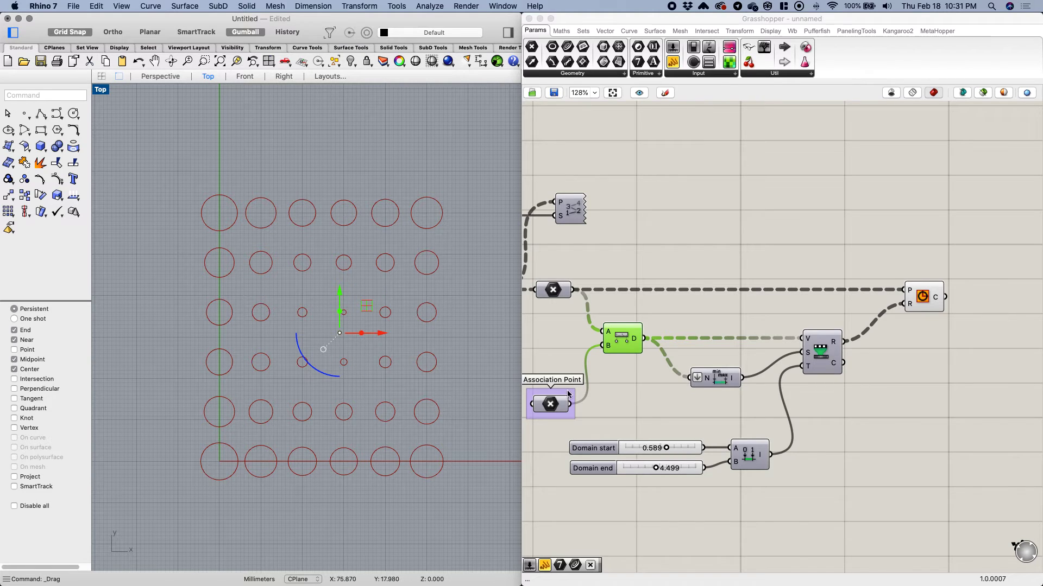
Step: Add a Surface parameter fed by the Circle output to fill the circles, and deselect the attractor point
right_click_drag(639, 410, 532, 421)
right_click_drag(803, 389, 690, 389)
left_click(686, 302)
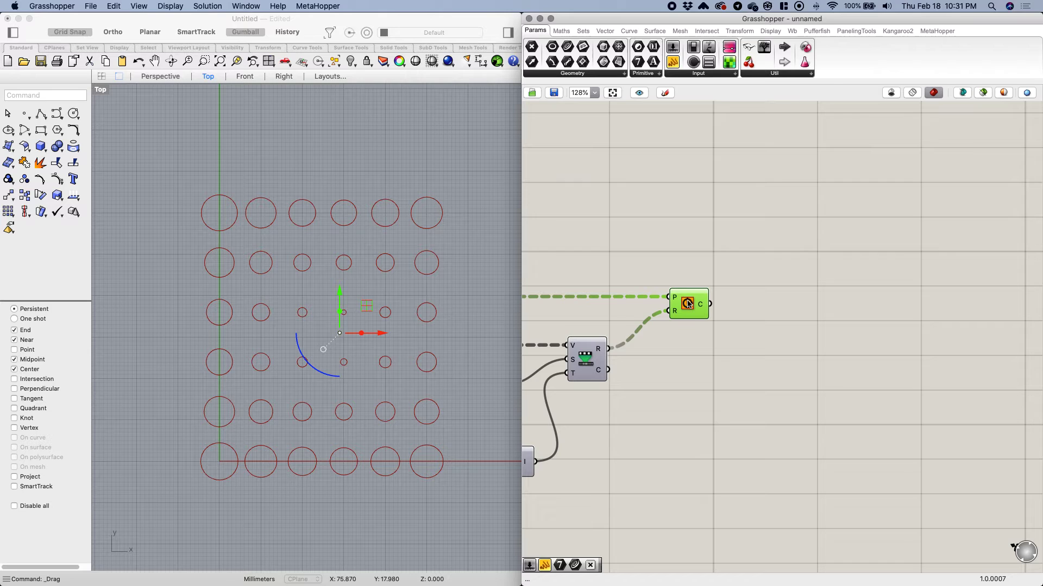
double_click(768, 302)
type("sur")
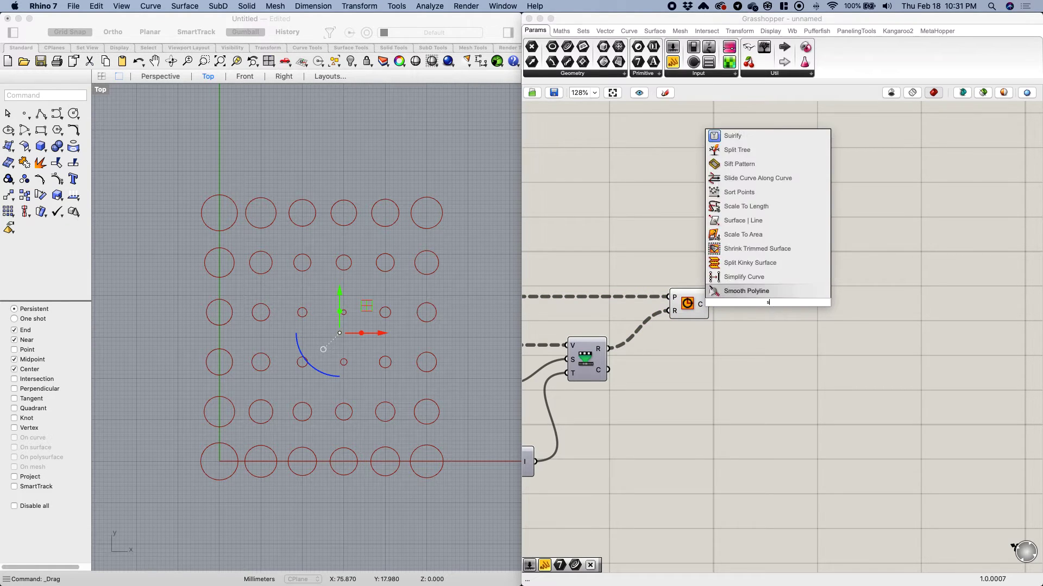
left_click(750, 276)
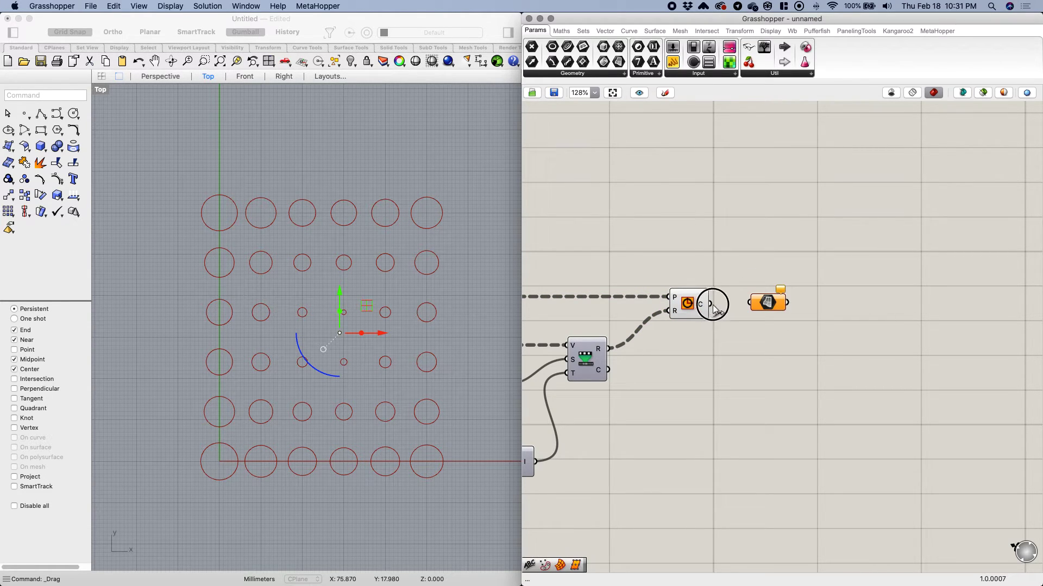
left_click_drag(709, 304, 761, 303)
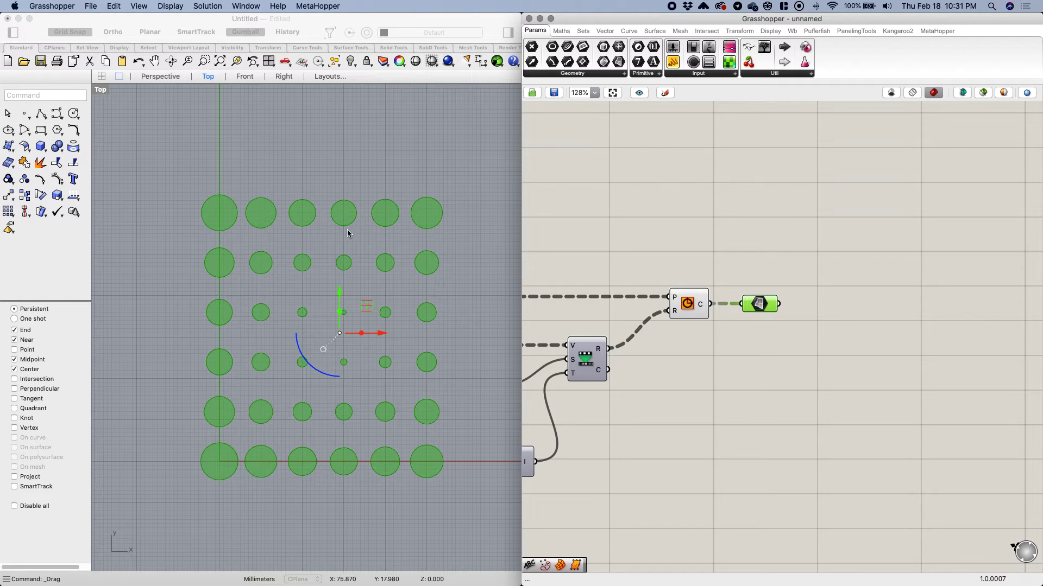
left_click(437, 182)
left_click(454, 259)
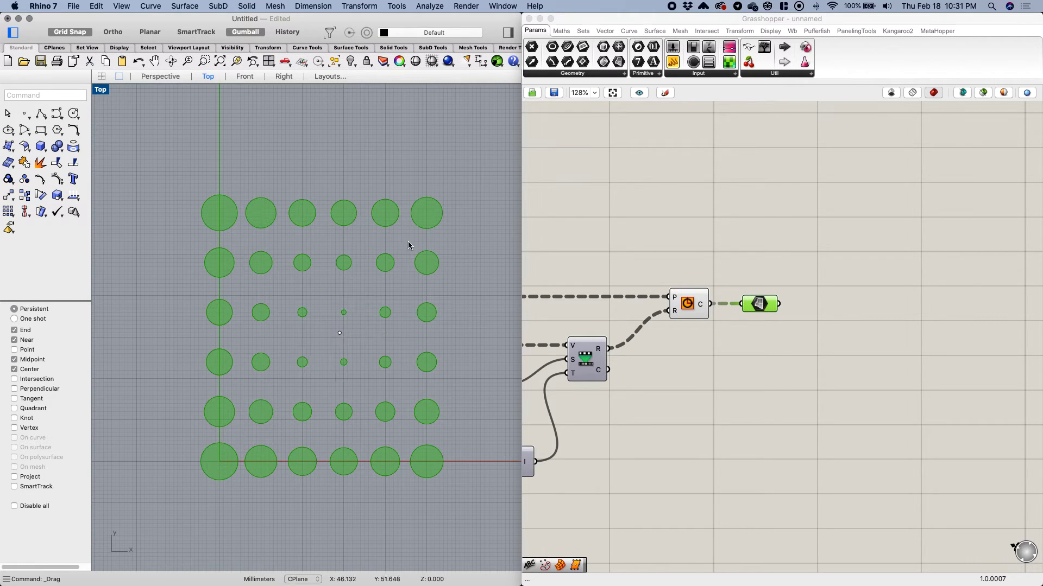
Step: Add a Custom Preview component and connect the Surface parameter to its geometry input
left_click(770, 339)
double_click(817, 333)
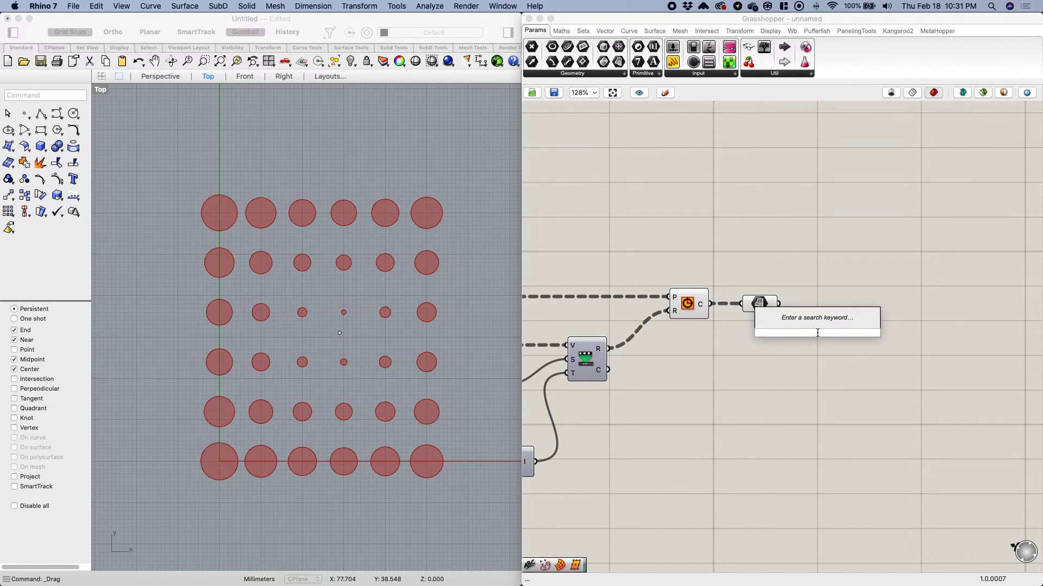
type("custom")
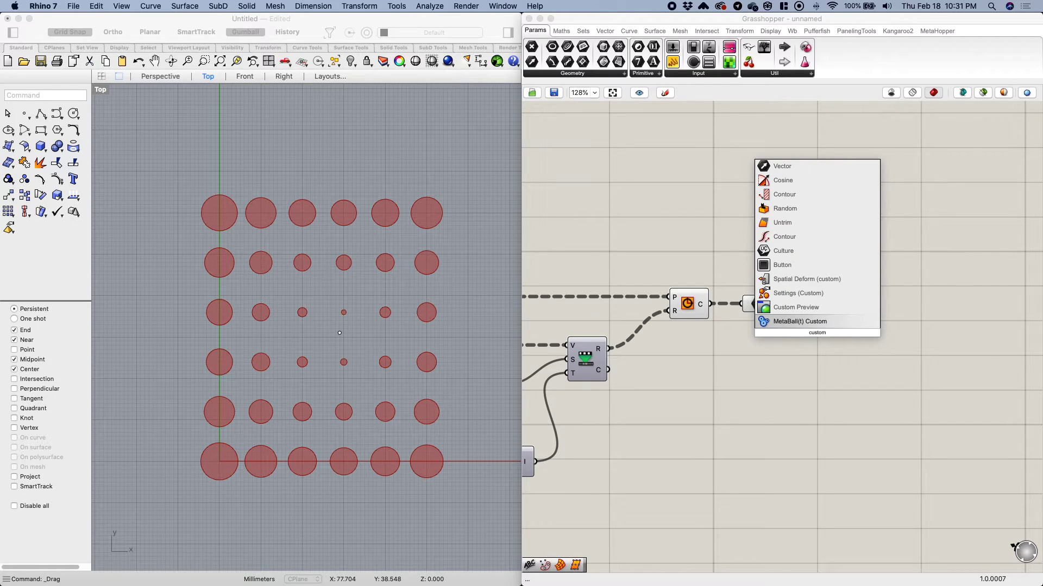
left_click(796, 307)
left_click_drag(779, 304, 804, 327)
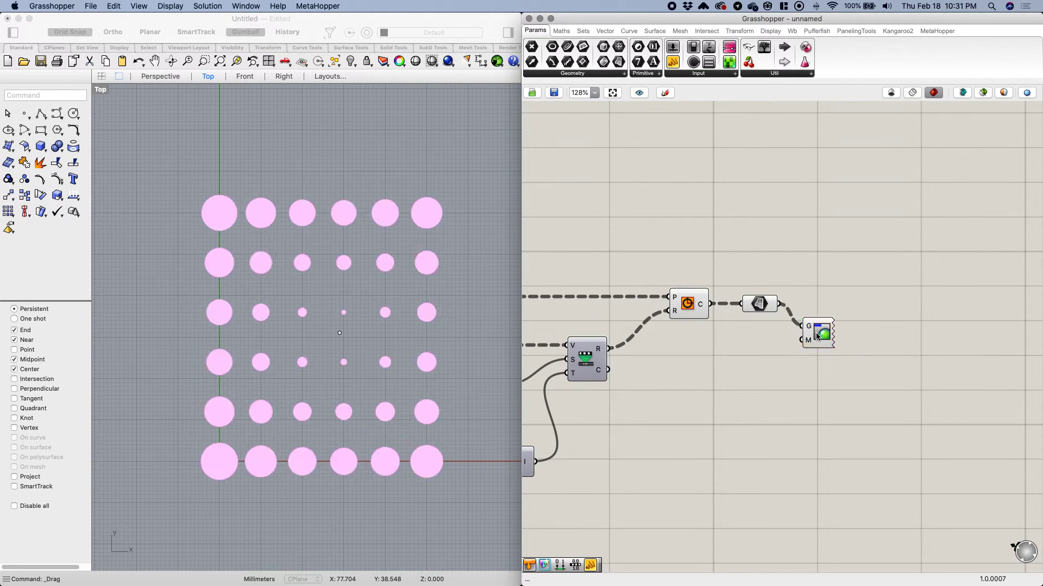
left_click(817, 336)
Step: Add a Colour Swatch, connect it to Custom Preview's material input, and place the preview component level with the Surface parameter
double_click(771, 362)
type("swat")
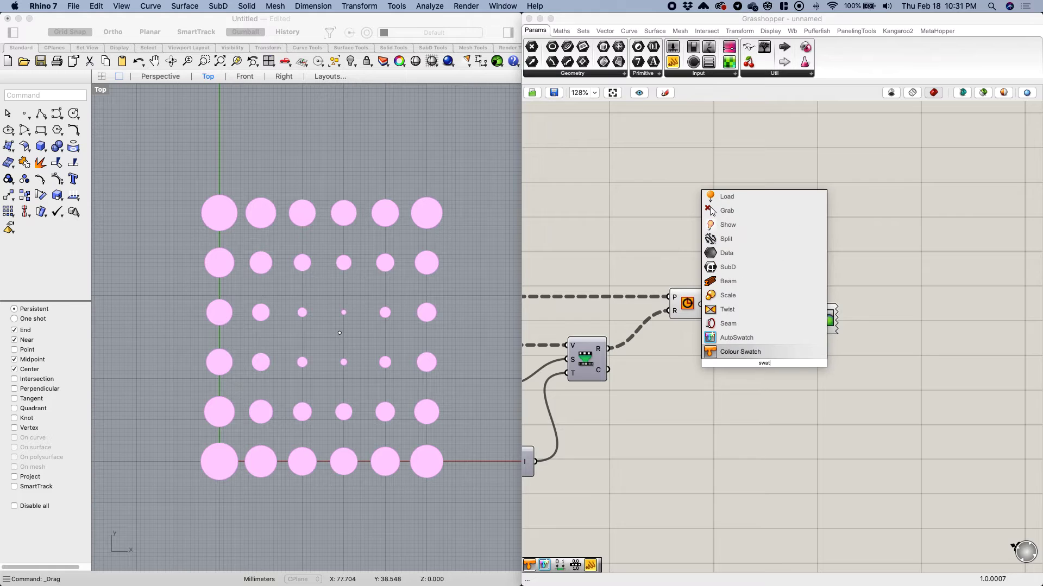
left_click(746, 352)
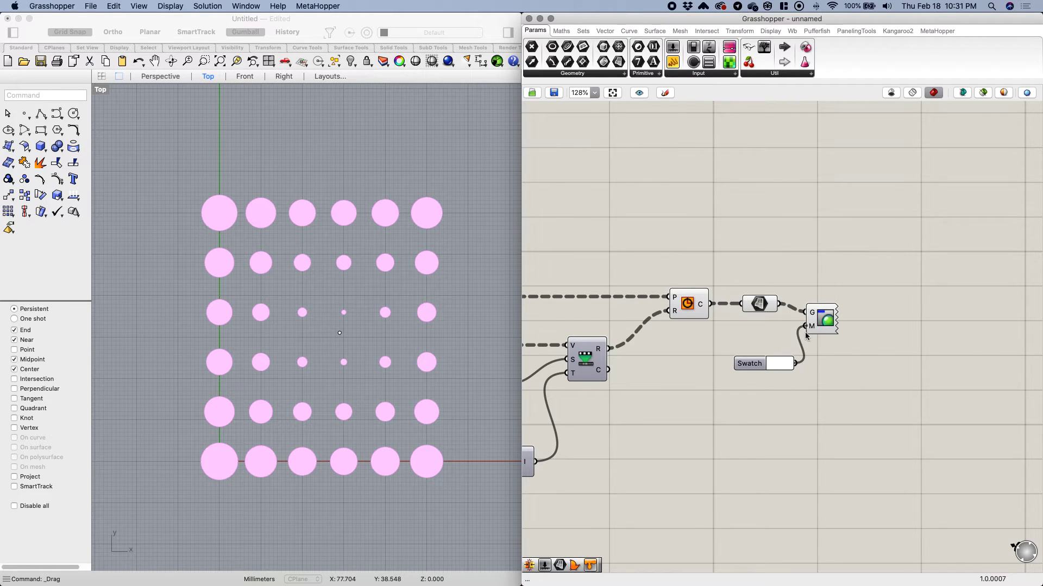
left_click_drag(796, 363, 820, 318)
Step: Set the swatch colour to yellow-green
left_click(778, 368)
left_click_drag(833, 396, 870, 427)
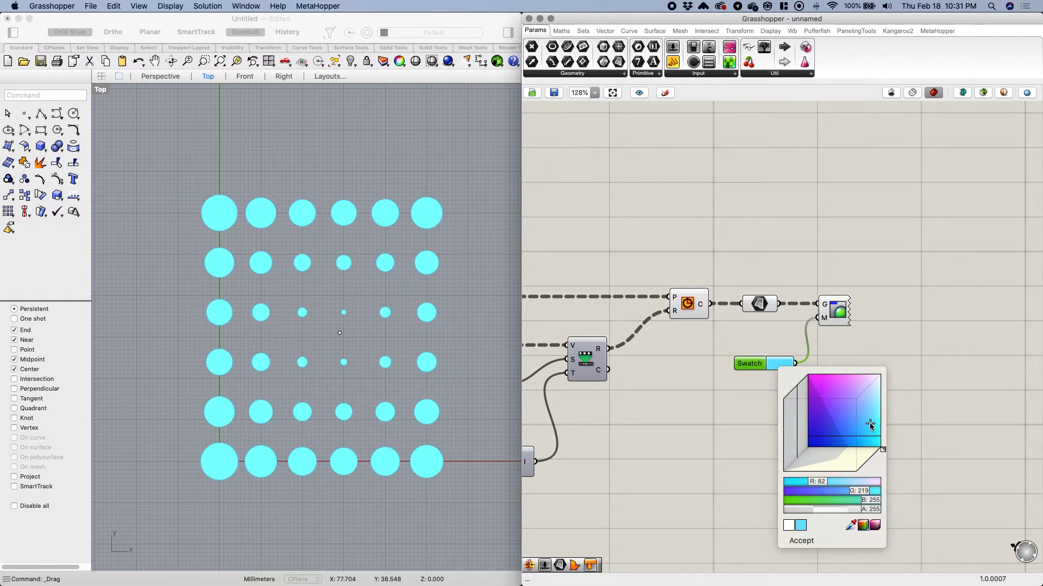
left_click_drag(869, 502, 813, 501)
left_click_drag(842, 444, 841, 418)
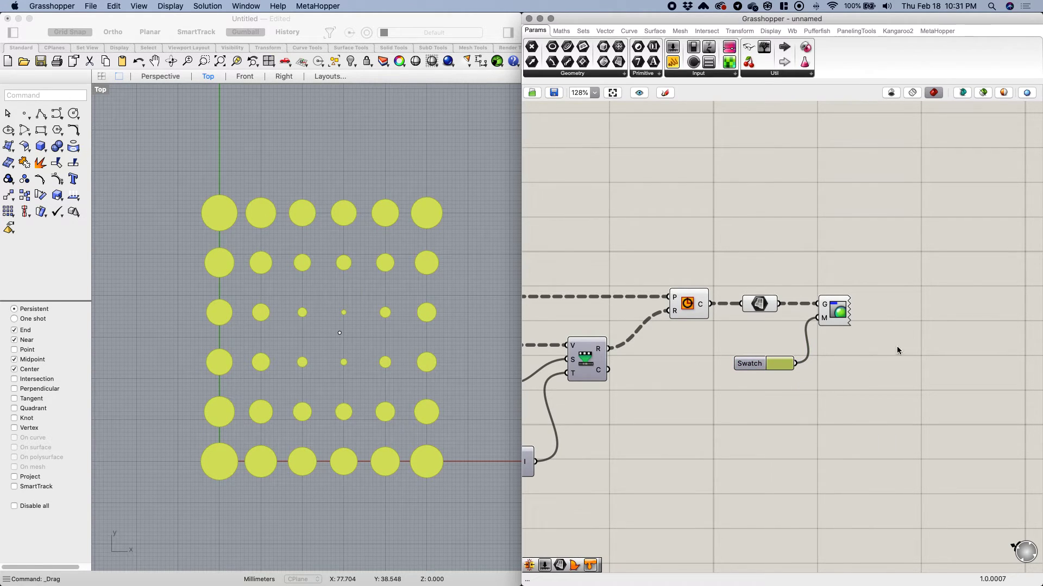
Step: Bake the circle surfaces from the Surface parameter into Rhino
left_click(764, 304)
middle_click(763, 303)
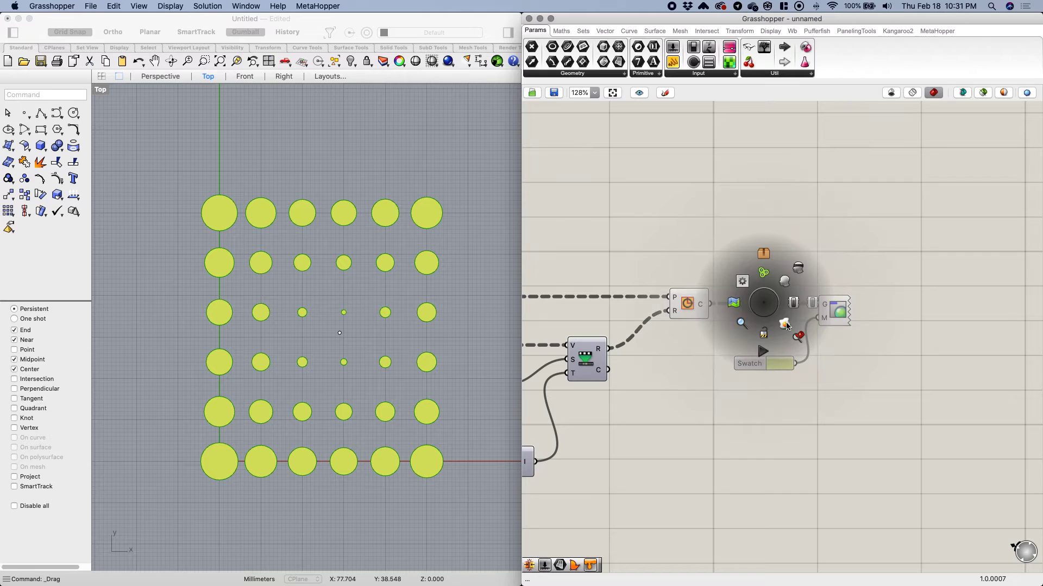
left_click(784, 324)
Step: Try moving the baked circles together with the attractor point to the right of the grid, and undo the move
left_click(454, 286)
left_click_drag(459, 481, 174, 171)
scroll(214, 209, "down", 3)
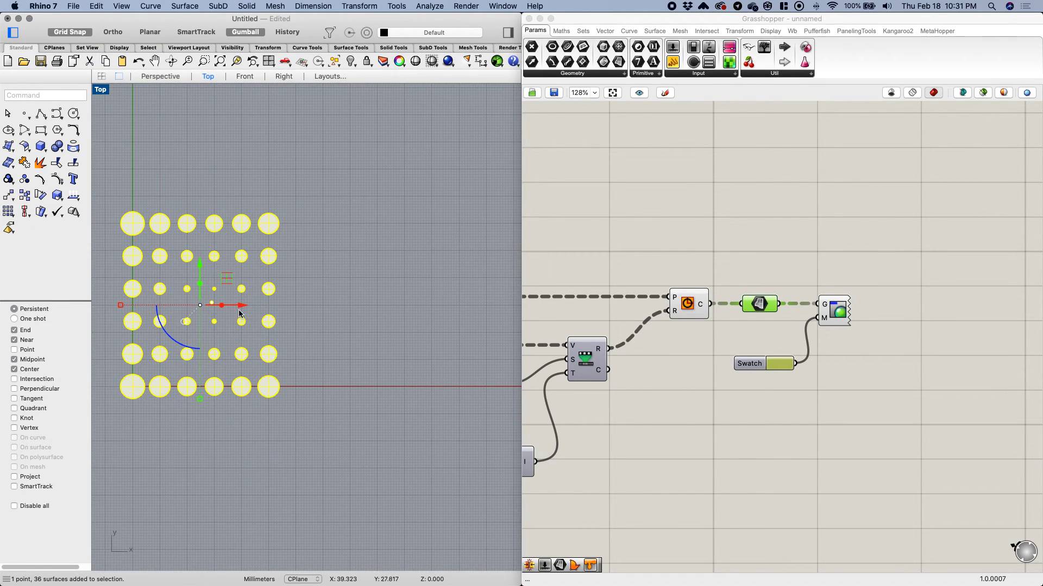
left_click_drag(239, 306, 432, 306)
left_click(377, 421)
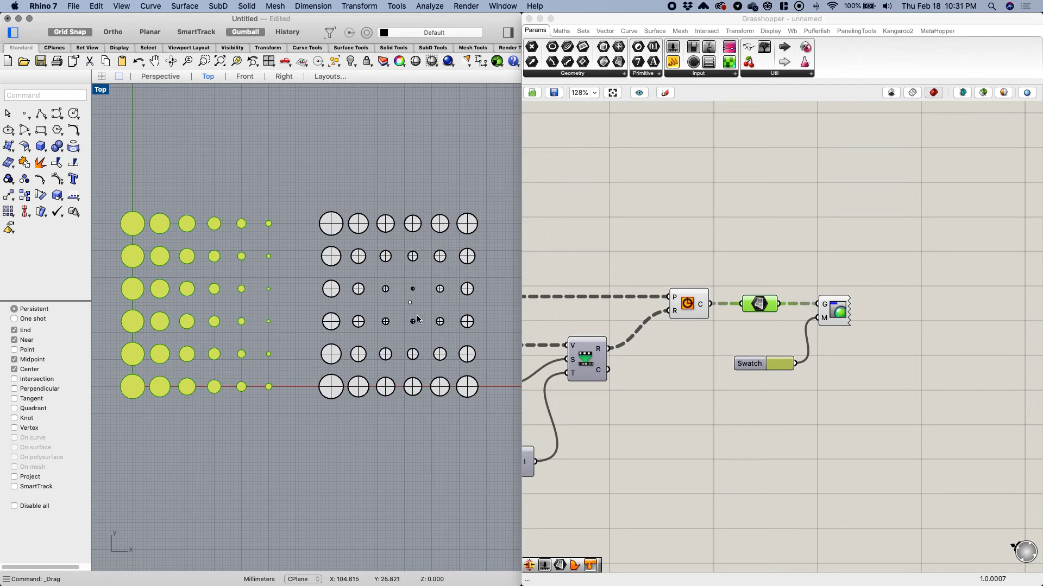
key("super+z")
left_click(337, 346)
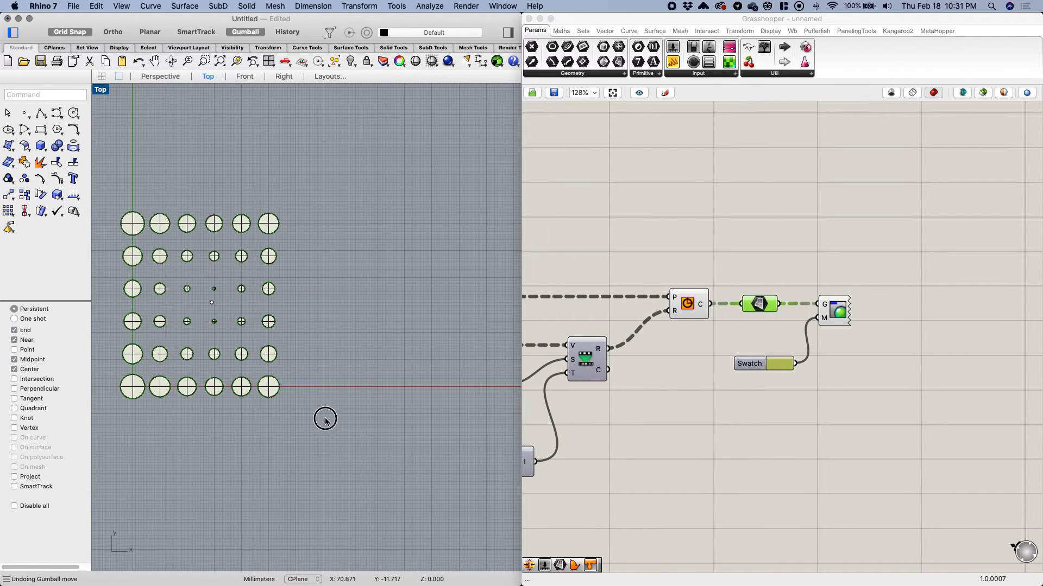
Step: Try moving the baked circles and attractor point sideways again, and undo both the move and the bake
left_click_drag(325, 418, 119, 197)
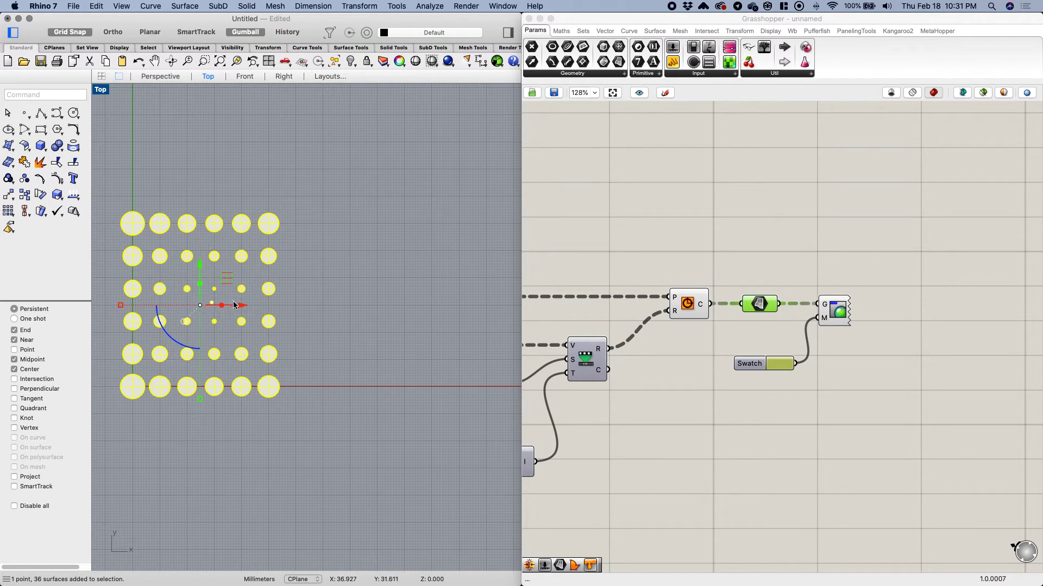
left_click_drag(246, 306, 333, 304, "super")
key("super+z")
Step: Try moving the attractor point alone to the right, and undo back to its position at the grid's centre
left_click_drag(308, 384, 185, 288)
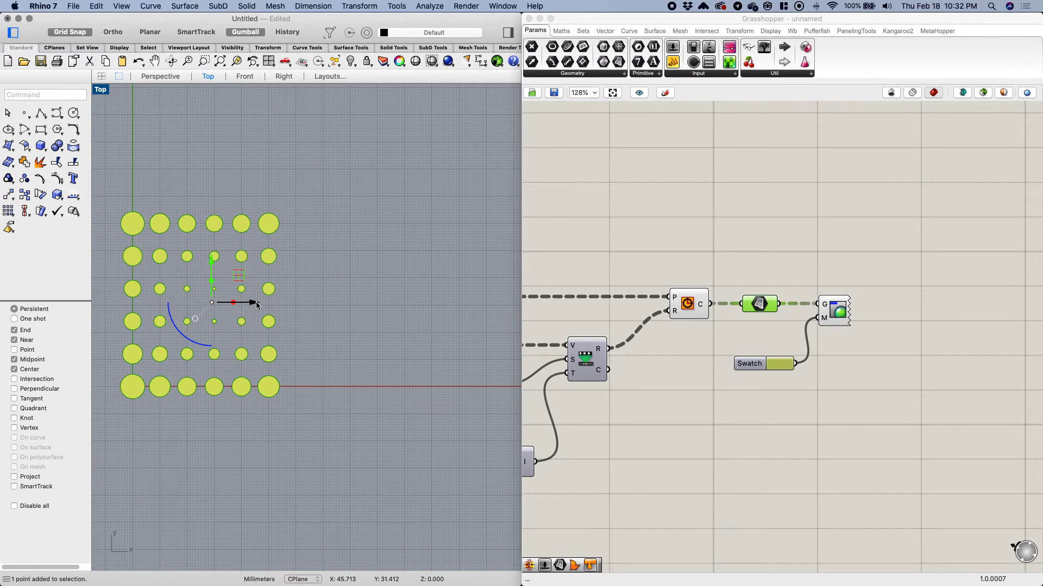
left_click_drag(257, 303, 370, 304, "super")
right_click_drag(297, 335, 367, 346)
key("super+z")
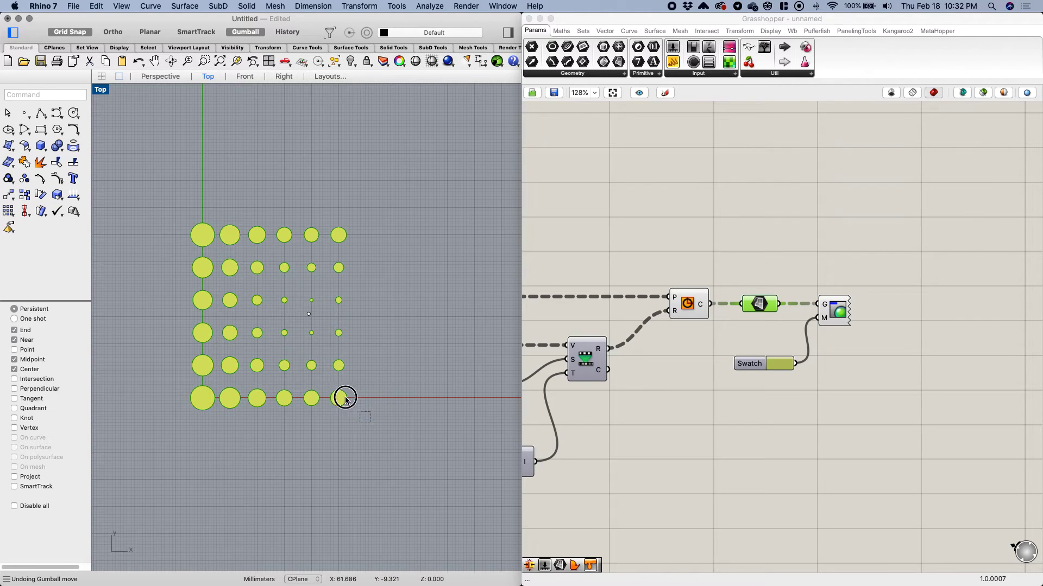
key("super+shift+z")
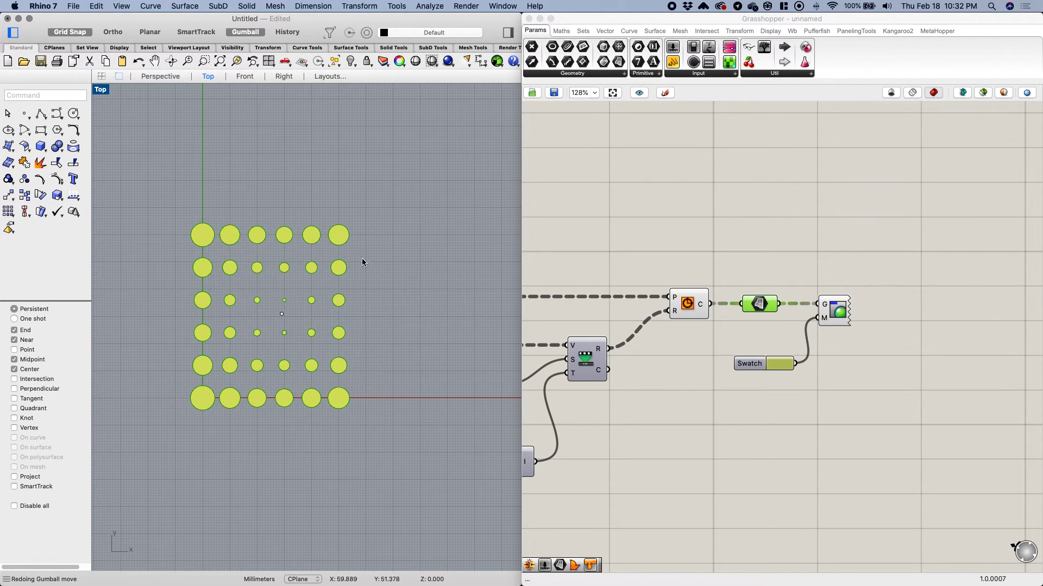
left_click_drag(178, 201, 395, 444)
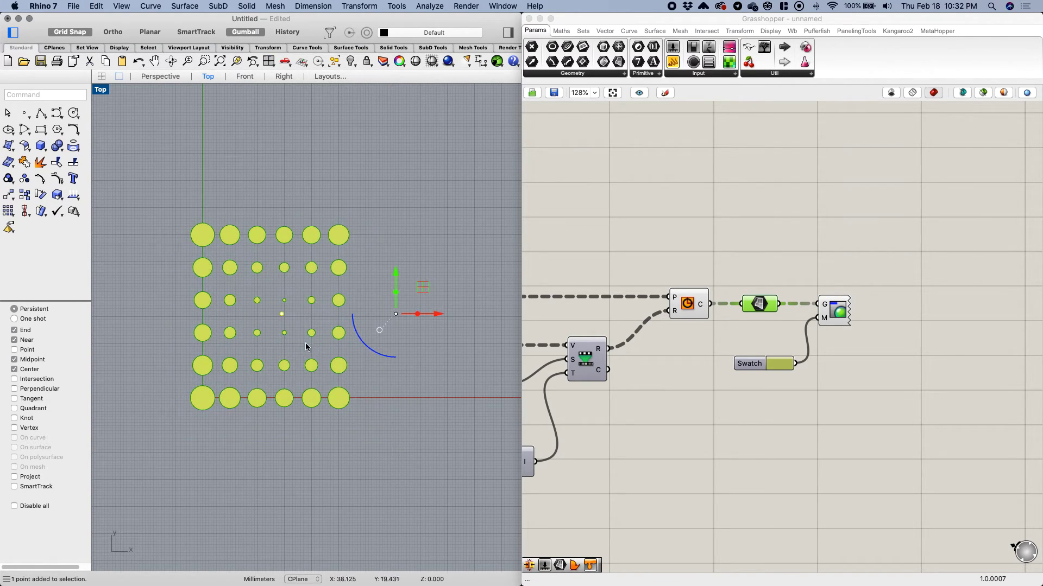
left_click_drag(396, 314, 428, 314)
key("super+z")
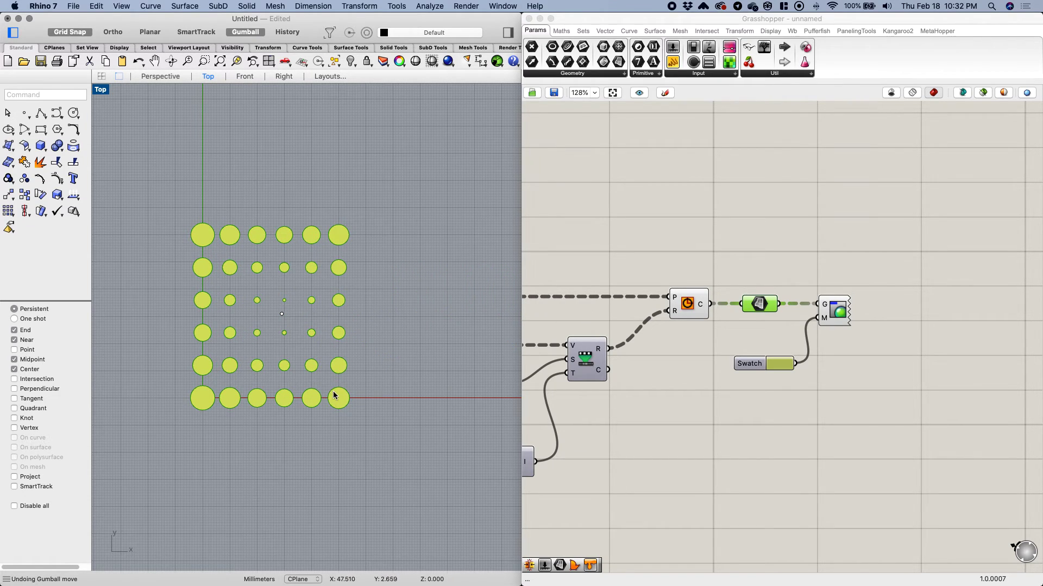
Step: Bake the Surface parameter's circles into Rhino again, with the attractor point at the grid's centre
right_click_drag(429, 376, 361, 374)
left_click(837, 389)
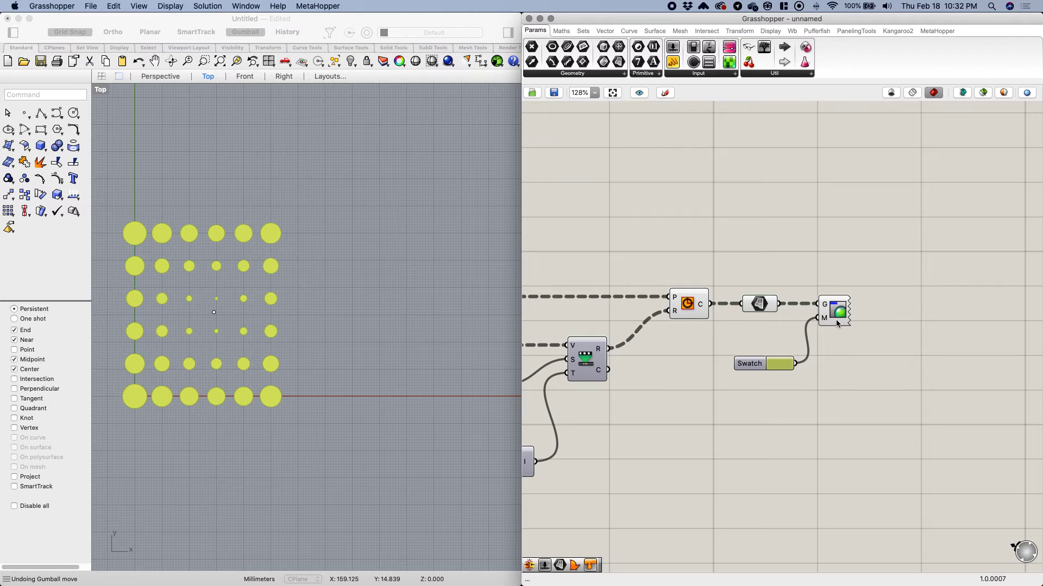
middle_click(765, 304)
left_click(791, 321)
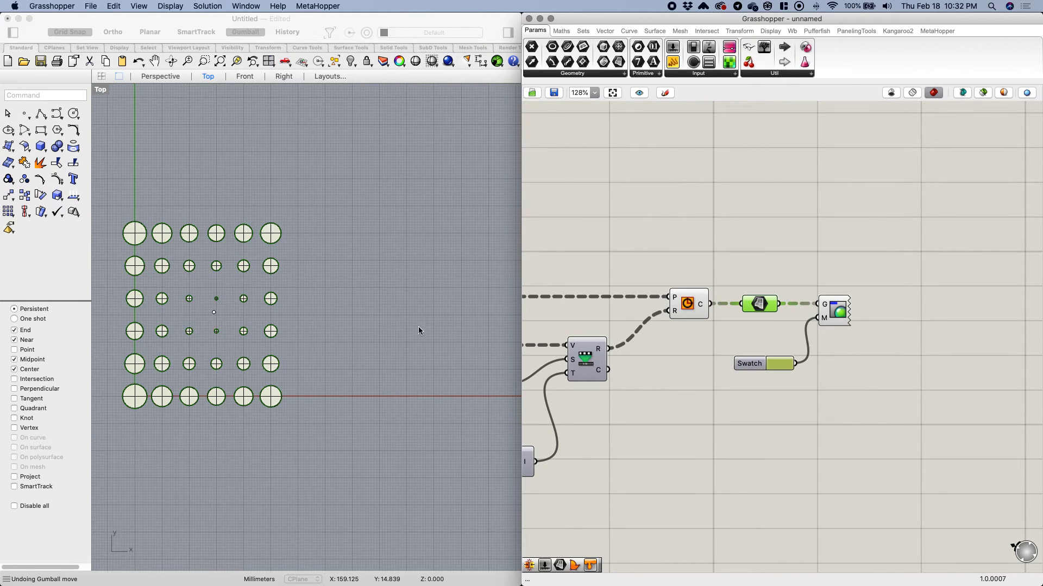
Step: Move only the baked circles to the right, clear of the live grid, leaving the attractor point in place
right_click_drag(332, 323, 405, 308)
left_click_drag(390, 422, 404, 441)
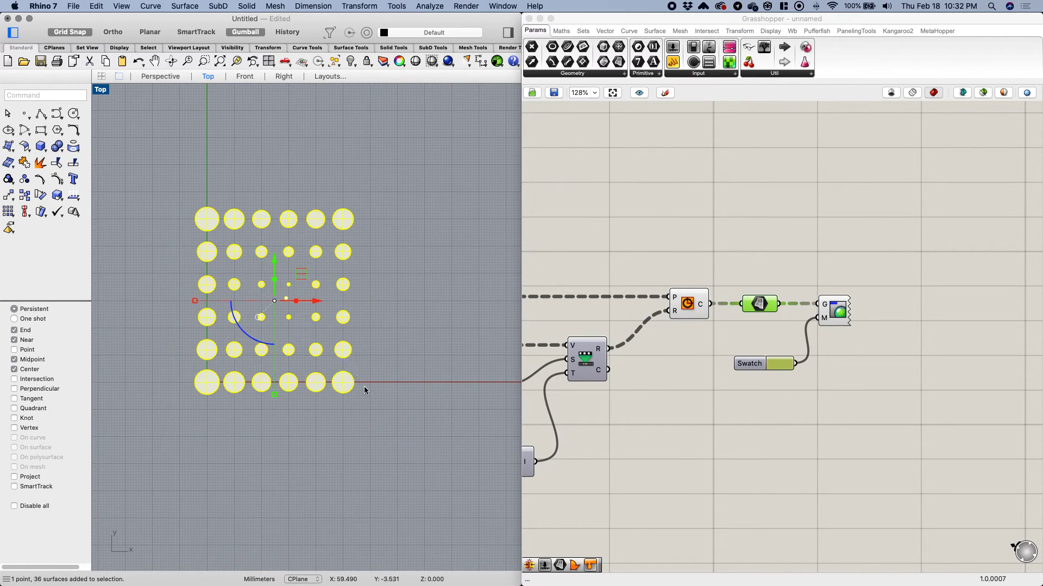
left_click(286, 297, "super")
left_click_drag(314, 302, 499, 302)
right_click_drag(364, 303, 191, 301)
left_click_drag(338, 303, 395, 303)
left_click(455, 283)
Step: View the Top viewport in Rendered display mode and return it to Ghosted
left_click(100, 89)
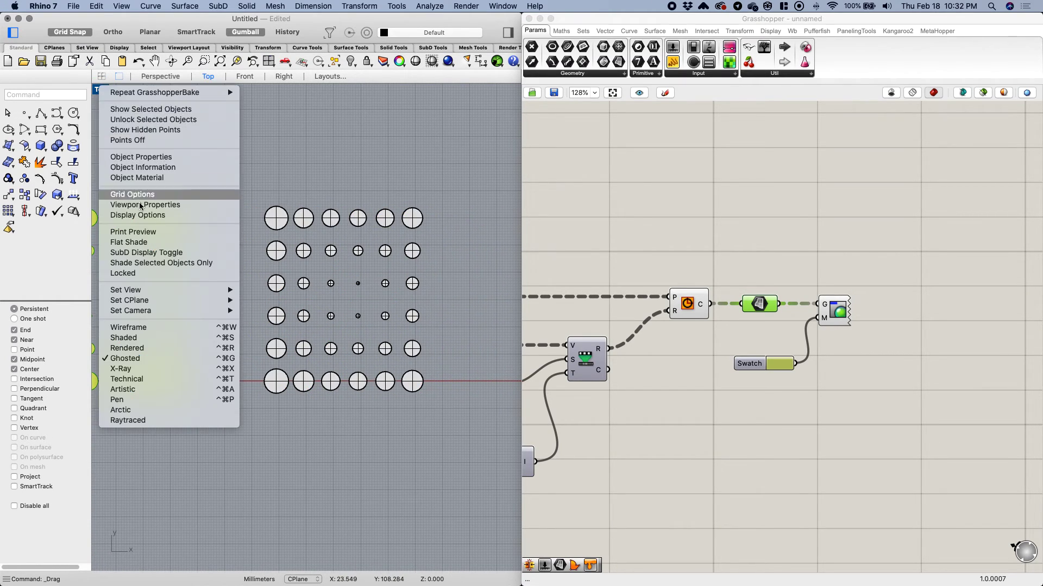
left_click(146, 348)
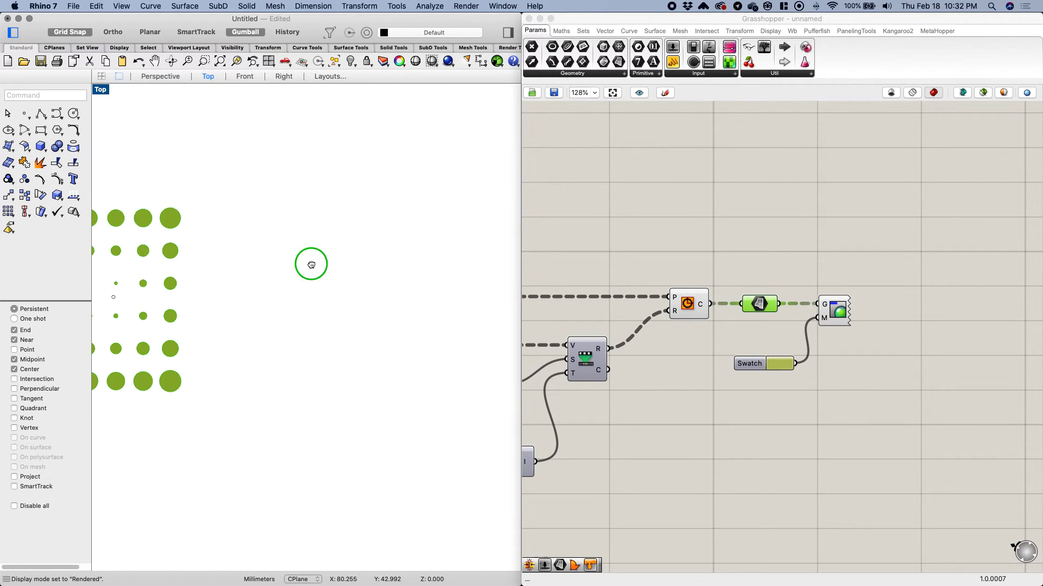
right_click_drag(312, 265, 394, 263)
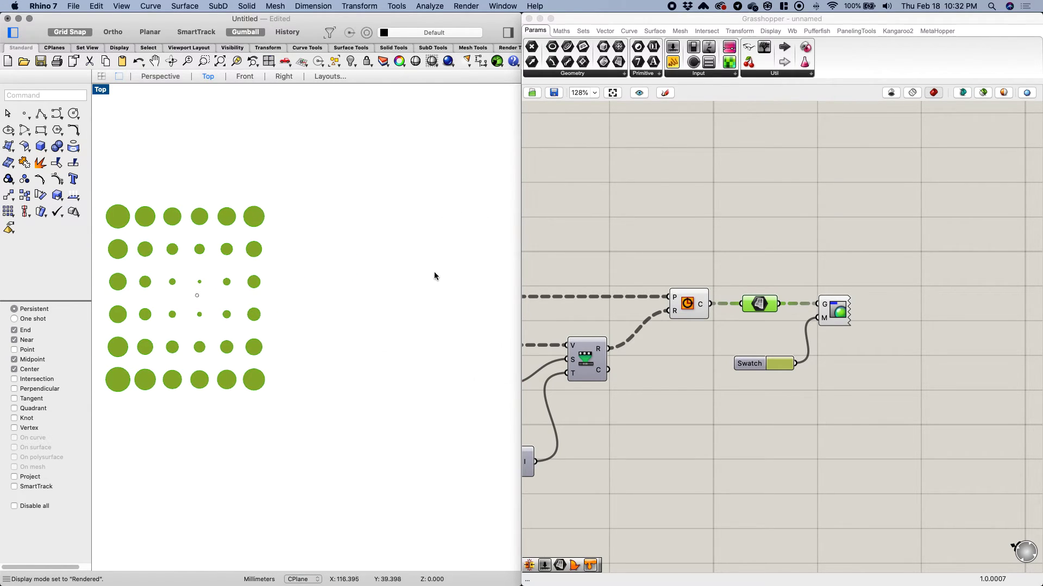
left_click(103, 96)
left_click(141, 360)
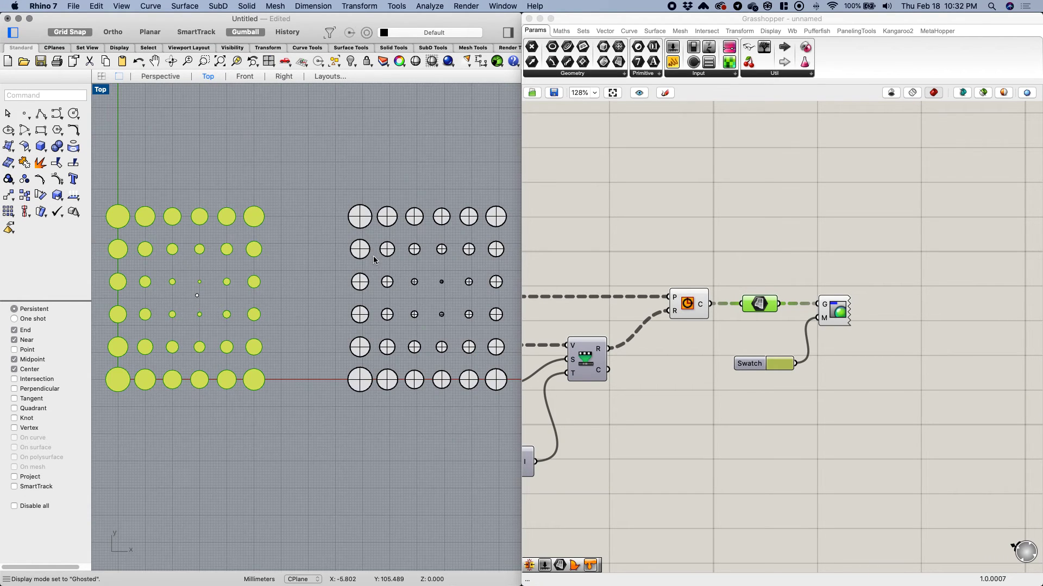
right_click_drag(373, 189, 298, 203)
left_click_drag(458, 435, 245, 194)
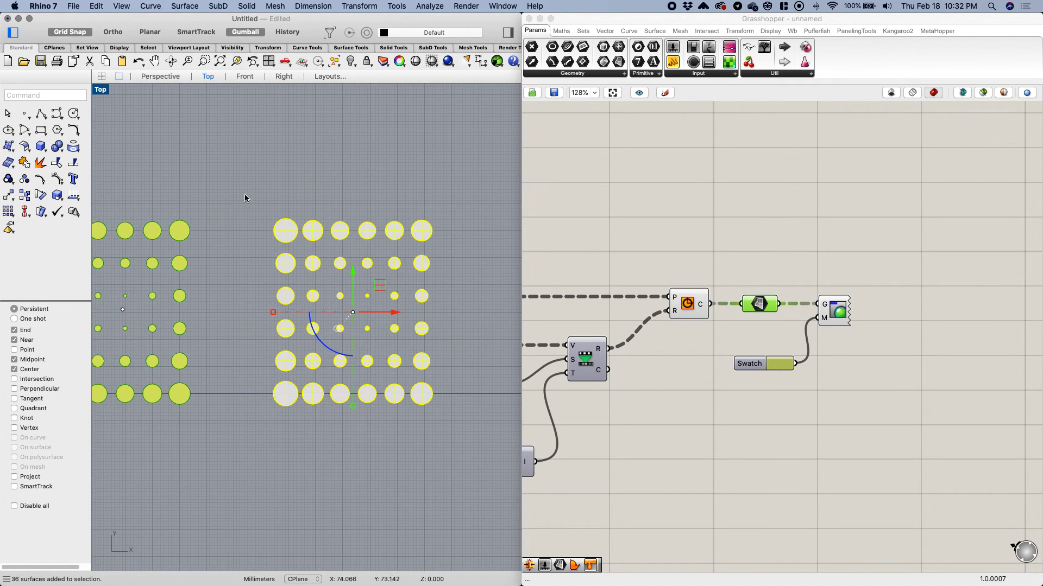
left_click(313, 189)
left_click(773, 381)
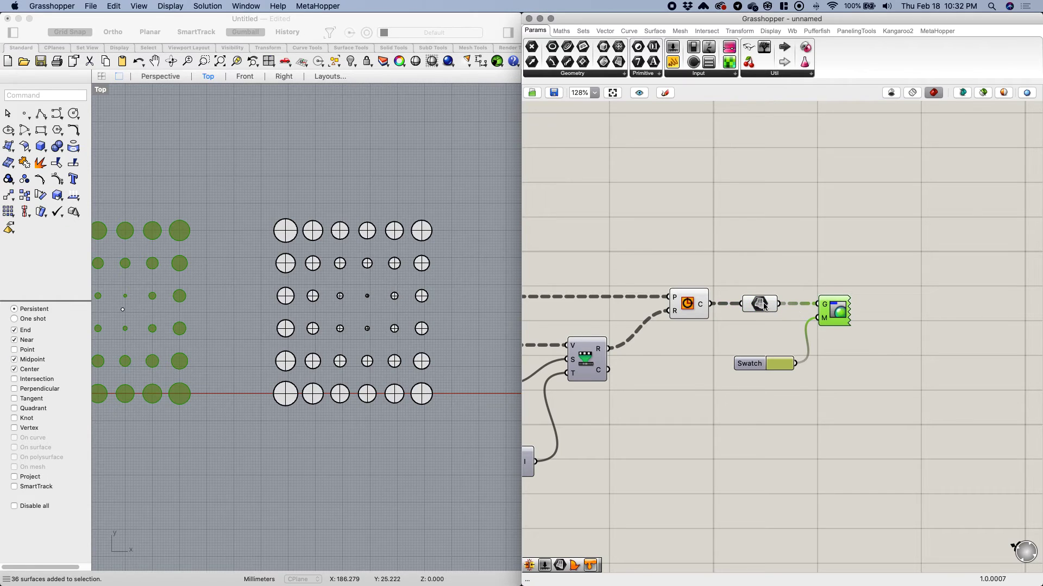
right_click_drag(733, 394, 799, 397)
left_click(840, 341)
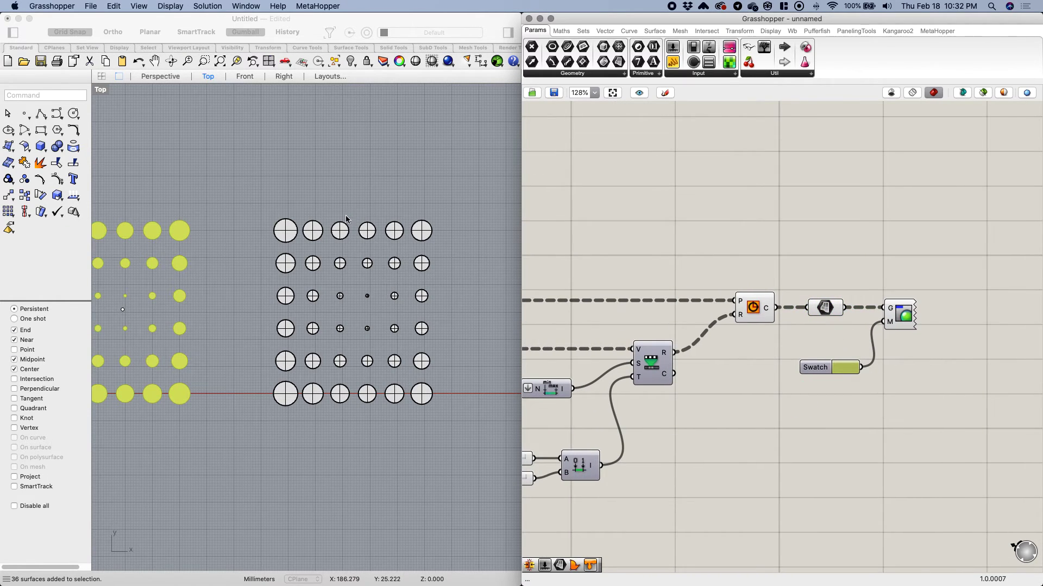
Step: Move the attractor point left across the grid to test how the live circles resize
right_click_drag(346, 220, 426, 223)
right_click_drag(256, 353, 322, 315)
scroll(279, 284, "up", 6)
left_click(322, 310)
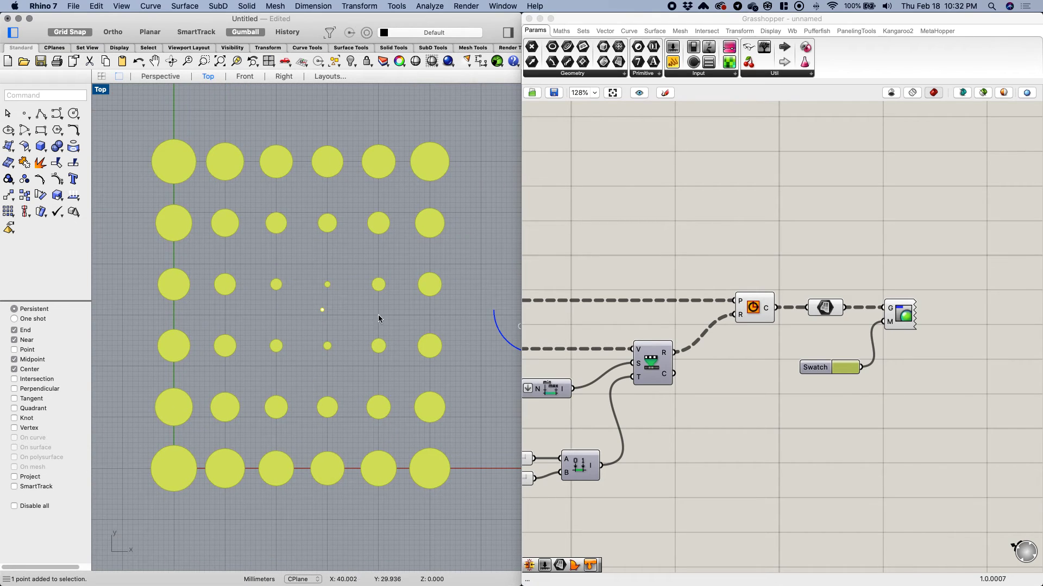
scroll(378, 319, "down", 4)
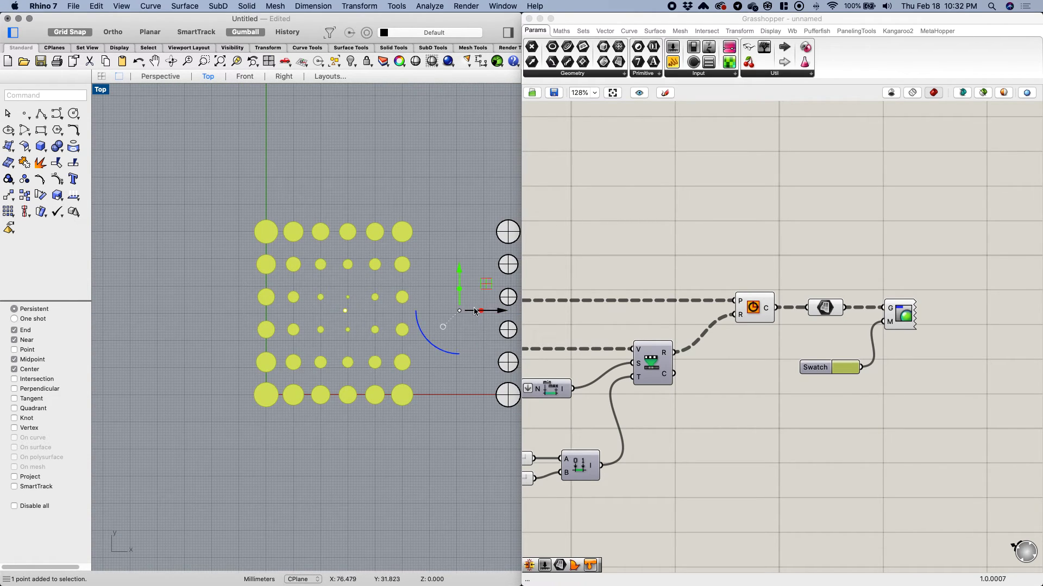
mouse_move(474, 310)
left_mouse_down()
mouse_move(487, 310)
mouse_move(424, 315)
mouse_move(457, 313)
left_mouse_up()
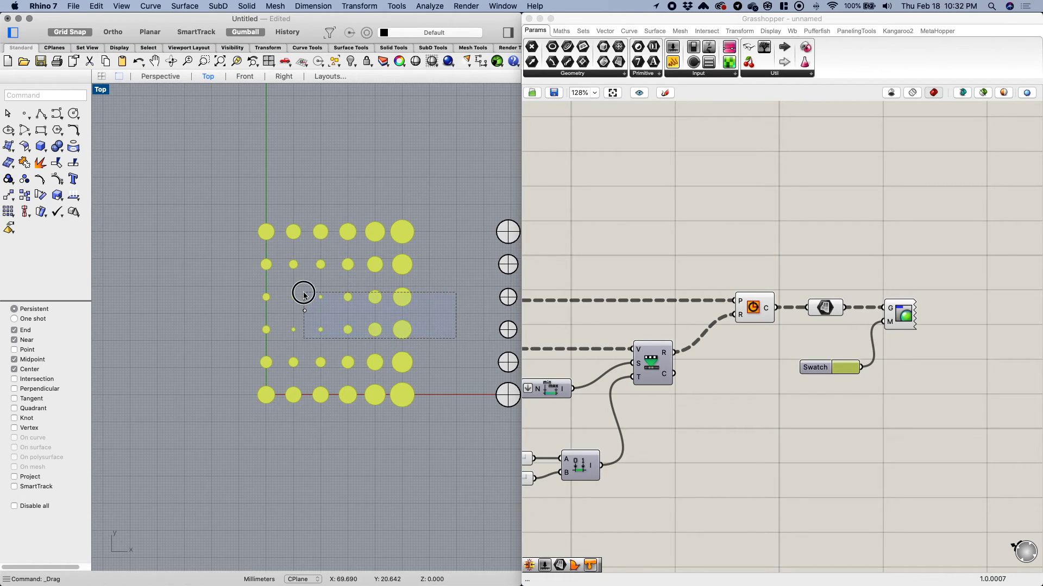
Step: Delete the single attractor point and place three new points spread over the grid area in the Top view
key("Delete")
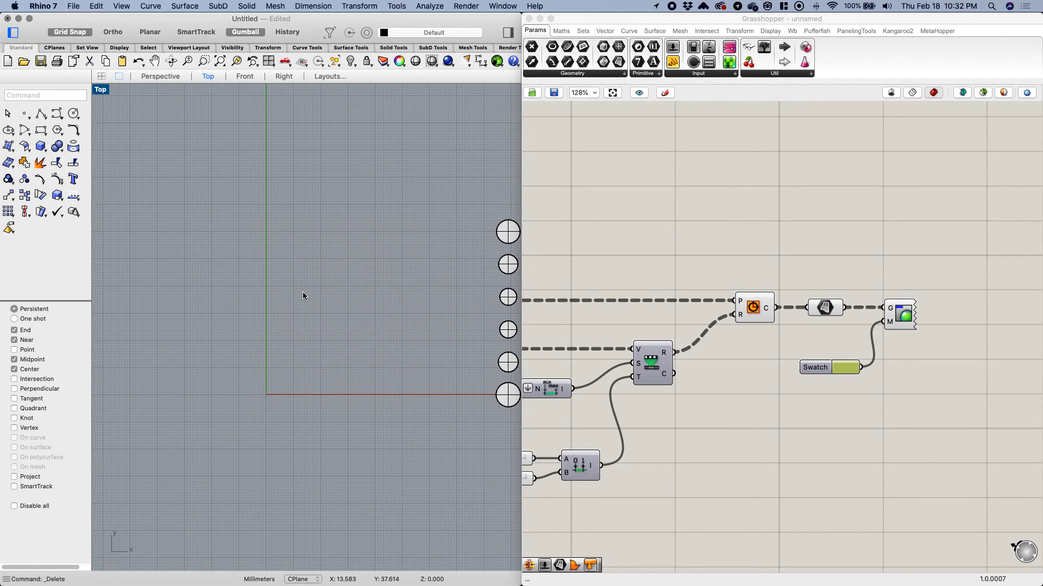
left_click(24, 113)
left_click(46, 120)
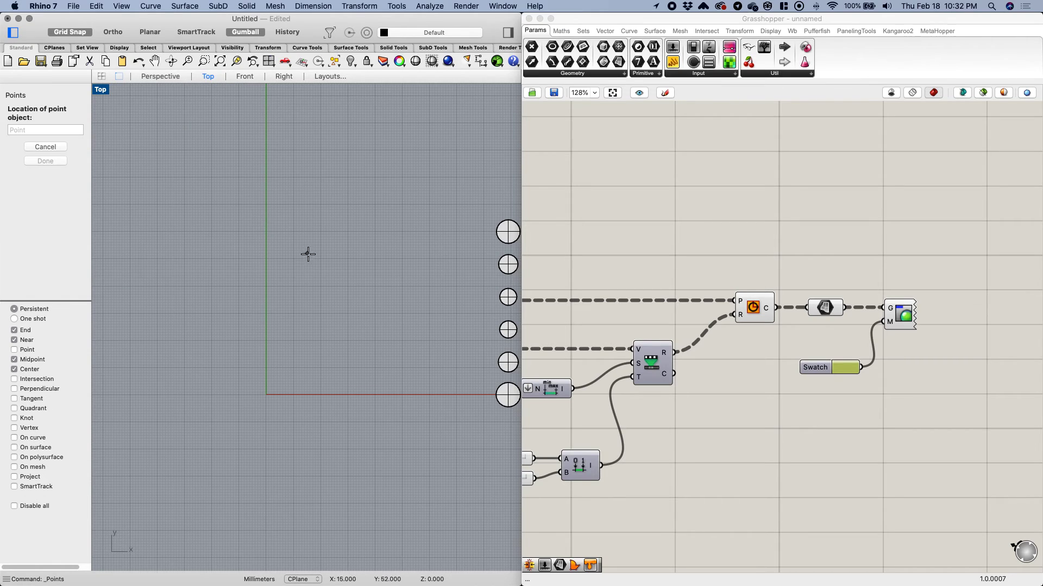
left_click(310, 265)
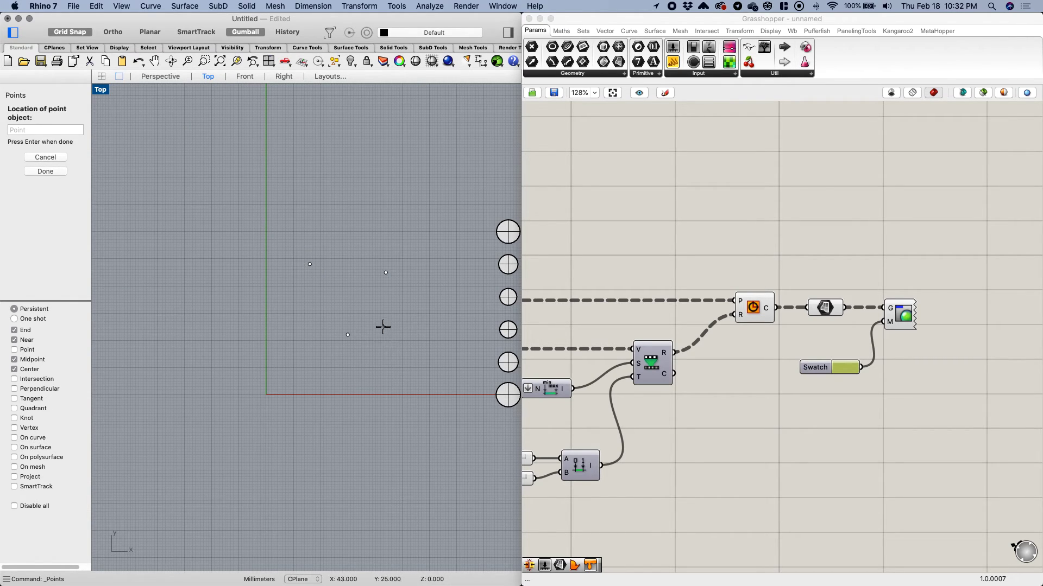
key("Return")
Step: Assign the three new points to the Association Point parameter using Set Multiple Points
left_click_drag(414, 372, 300, 261)
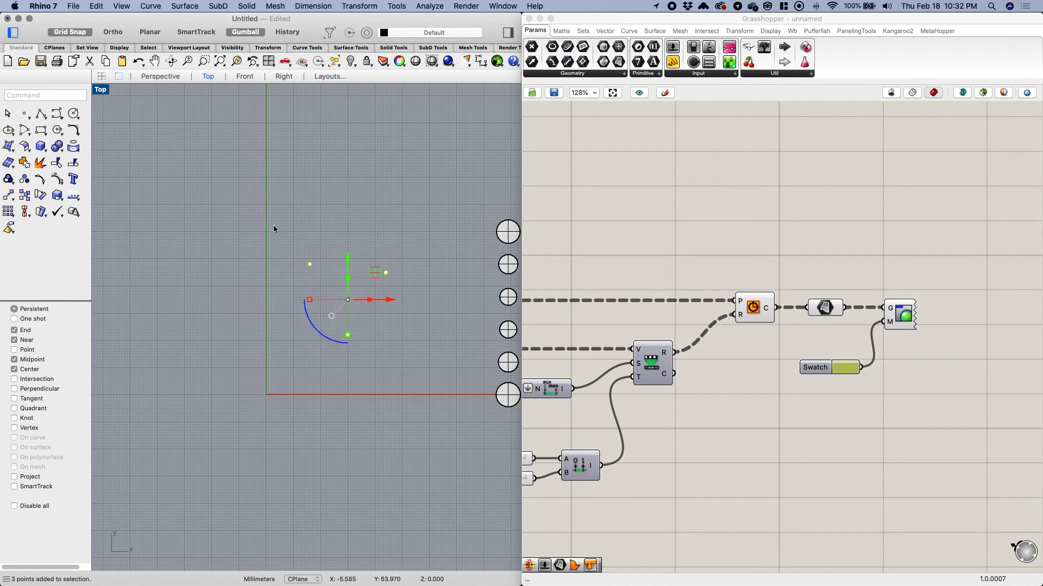
right_click_drag(656, 302, 774, 295)
right_click(719, 389)
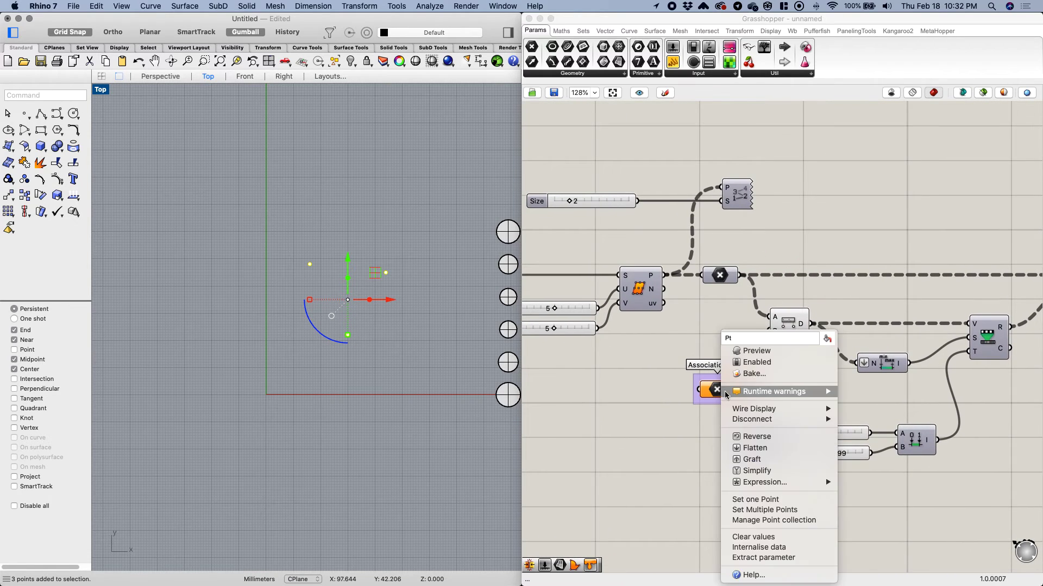
left_click(764, 510)
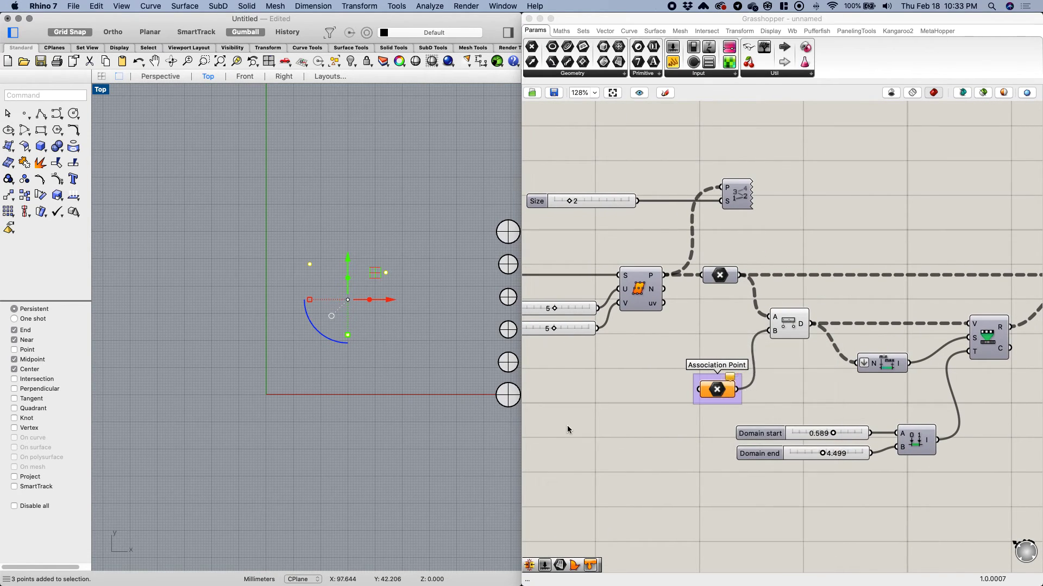
left_click(444, 329)
Step: Move the lowest attractor point to the grid's lower-left corner and bring the other two close together near the centre
left_click(348, 335)
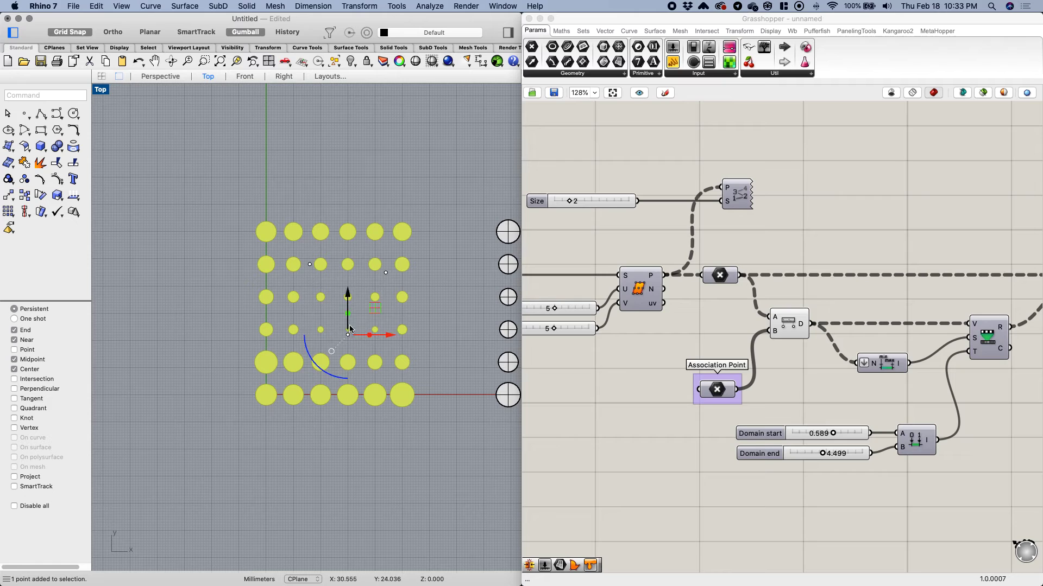
left_click_drag(347, 293, 344, 346)
left_click_drag(404, 395, 345, 367)
left_click(309, 265)
left_click_drag(349, 264, 375, 264)
left_click_drag(340, 233, 349, 260)
left_click(386, 272)
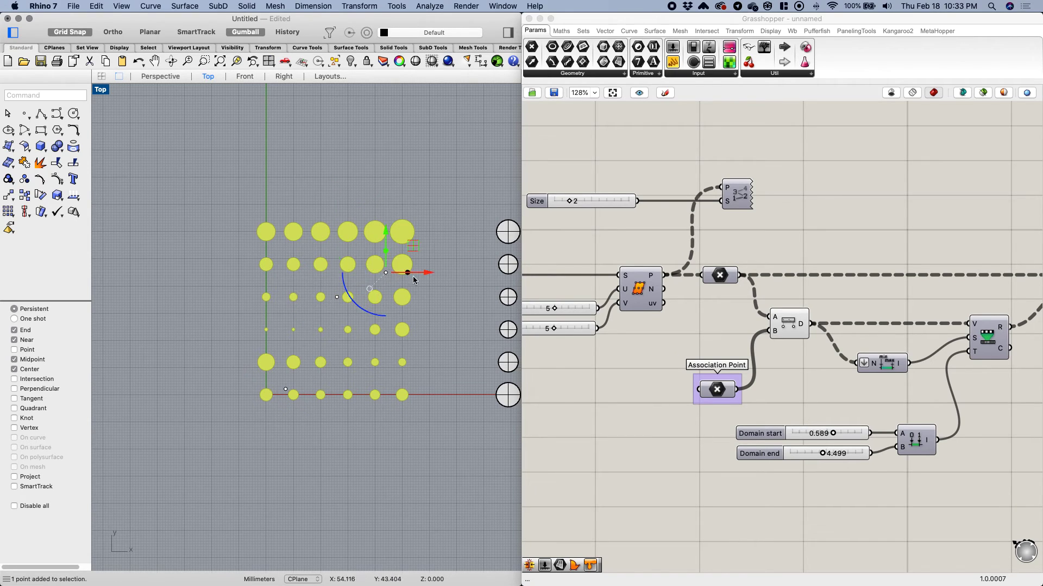
left_click_drag(425, 273, 373, 273)
Step: Set both the U Count and V Count of the surface division to 10
right_click_drag(597, 337, 654, 350)
left_click(612, 320)
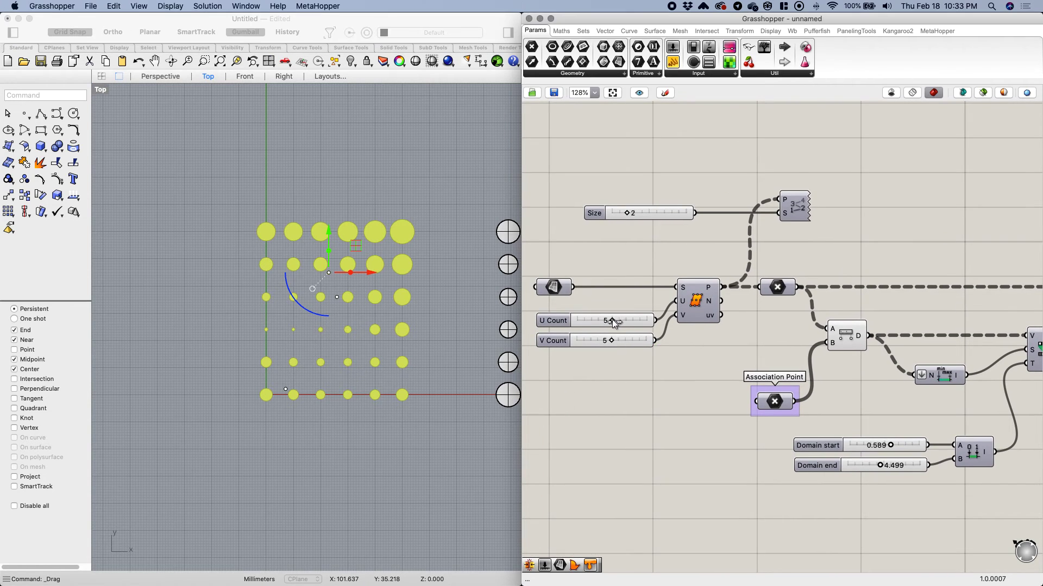
left_click_drag(612, 321, 659, 346)
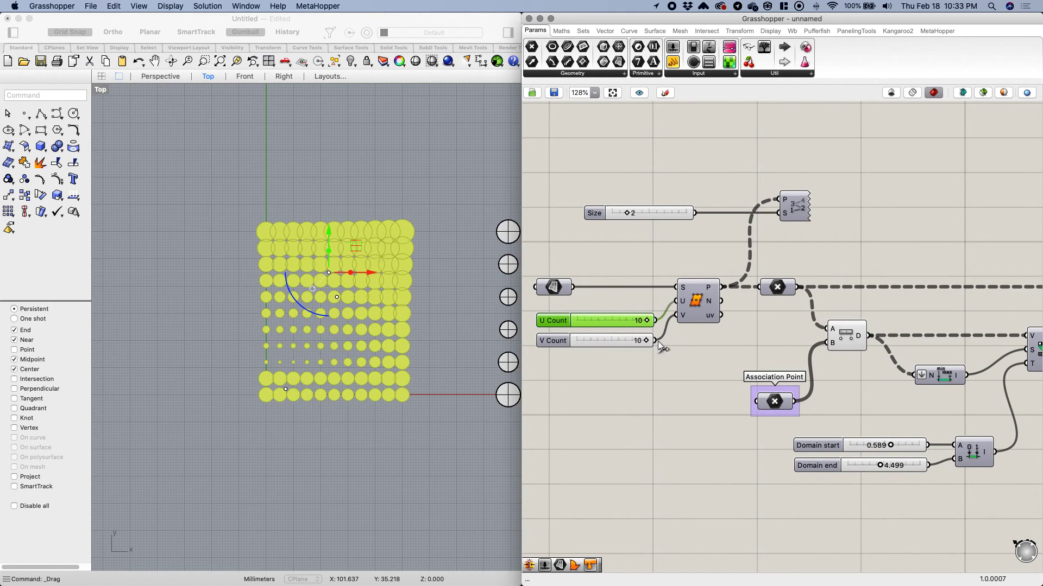
Step: Move the central attractor point toward the grid's right edge and raise the lower-left attractor point
left_click(337, 297)
left_click(337, 297)
left_click_drag(384, 297, 431, 302)
left_click(329, 273)
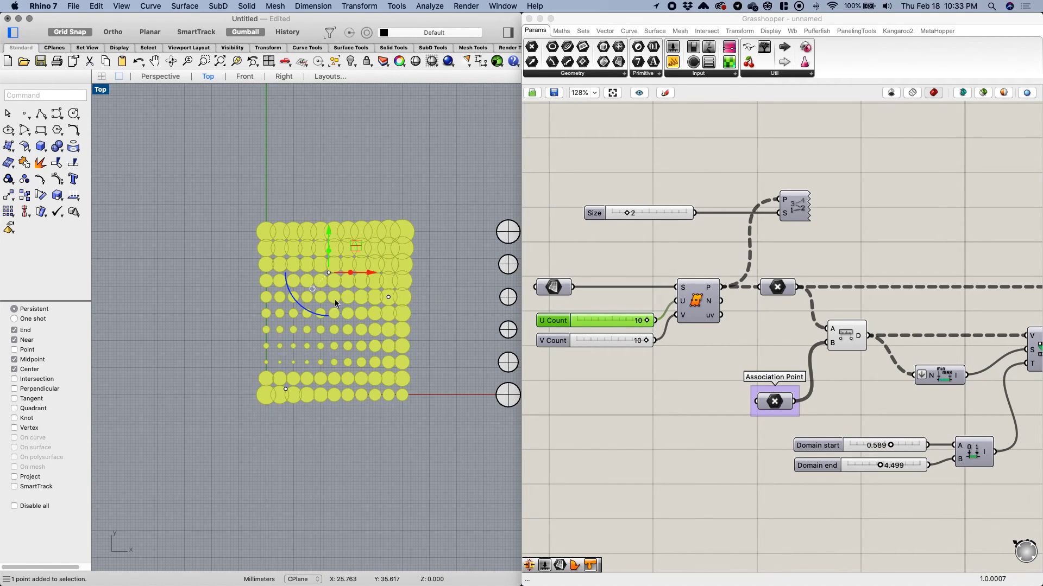
left_click(289, 388)
left_click_drag(282, 364, 292, 320)
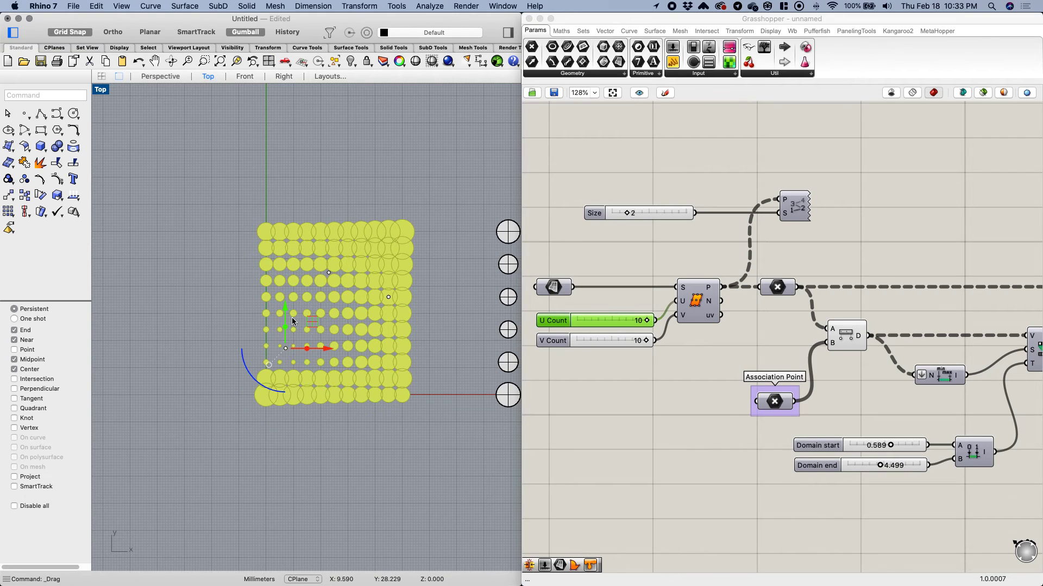
Step: Change the colour swatch feeding the circle preview to orange
right_click_drag(726, 415, 637, 410)
left_click(636, 409)
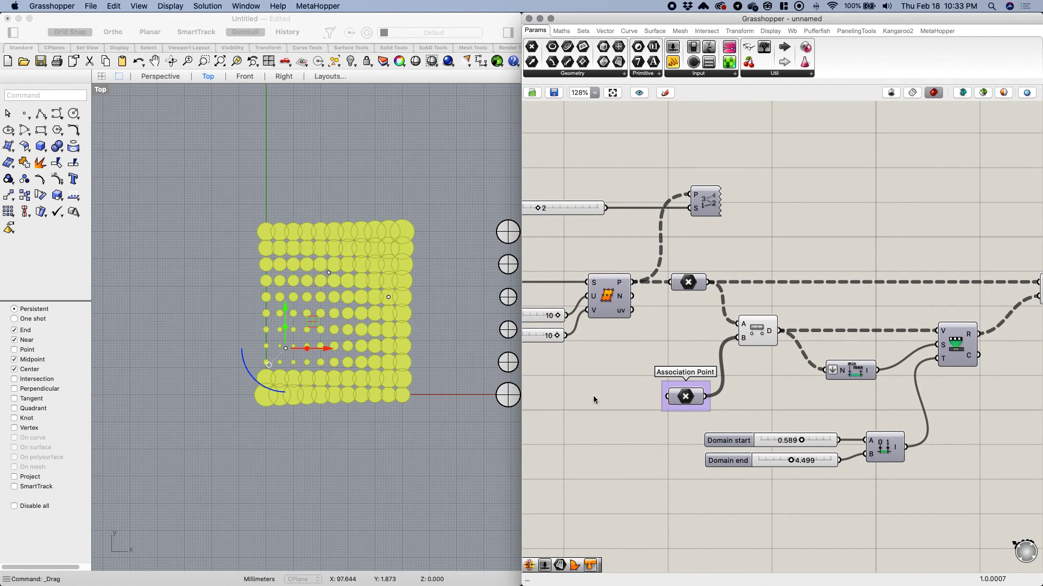
left_click(433, 379)
right_click_drag(812, 377, 600, 376)
right_click_drag(906, 365, 821, 366)
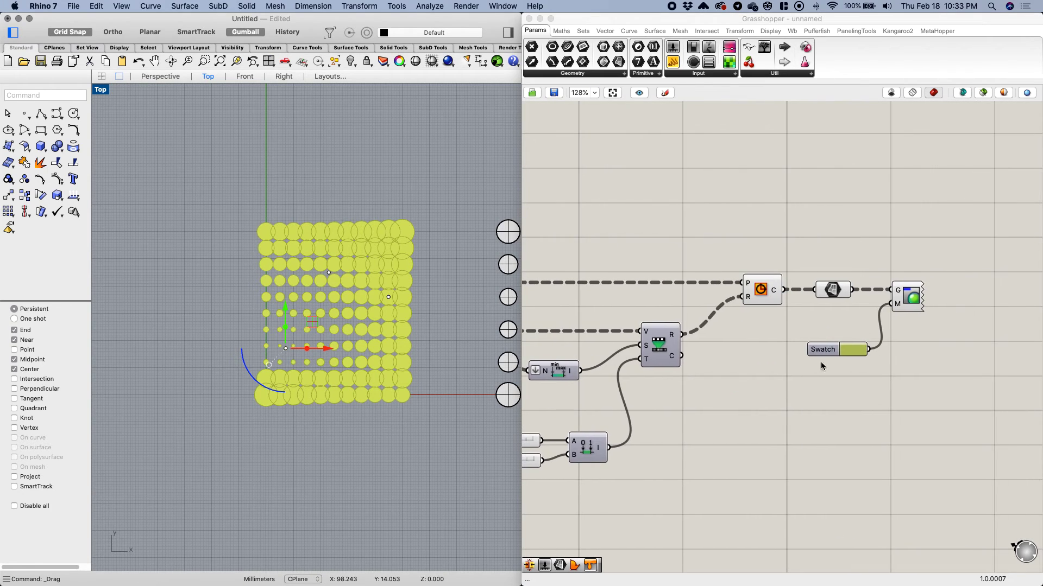
left_click(845, 349)
left_click(916, 332)
left_click(862, 349)
left_click(901, 403)
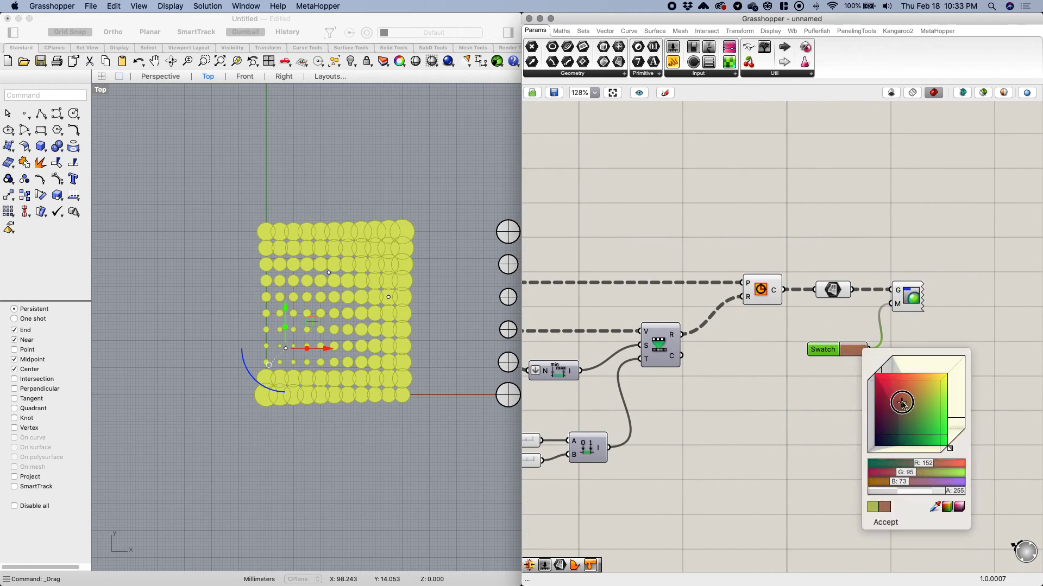
left_click_drag(901, 403, 914, 381)
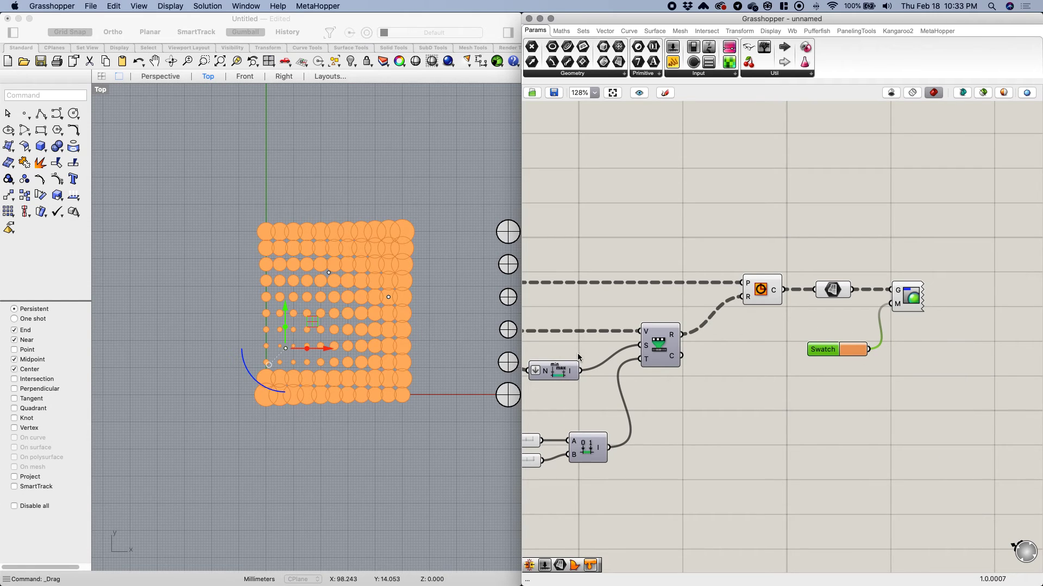
Step: Move the uppermost attractor point left toward the grid's left edge
right_click_drag(579, 325, 624, 325)
right_click_drag(580, 262, 765, 260)
right_click_drag(620, 252, 692, 263)
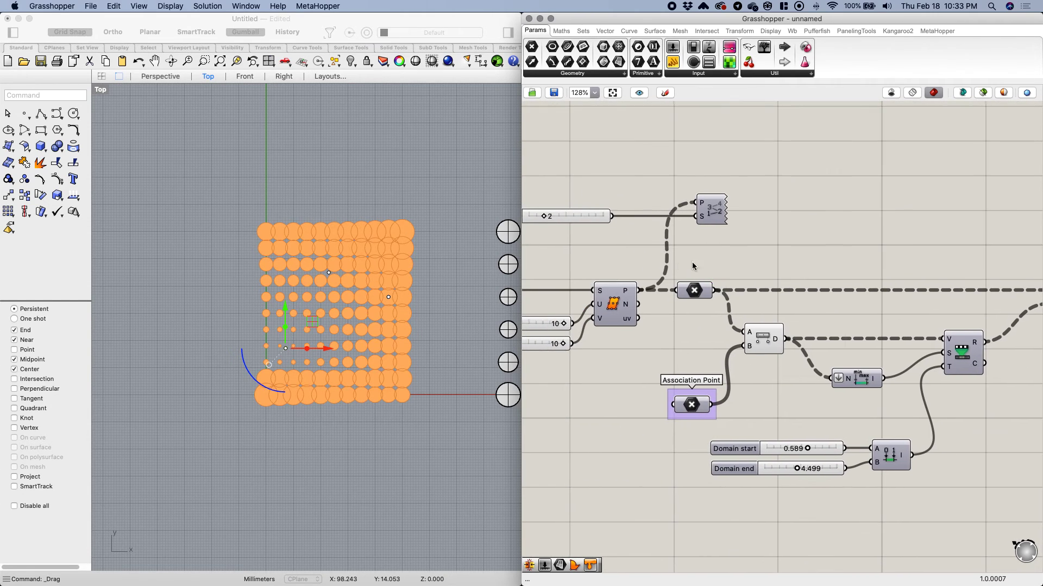
left_click(612, 305)
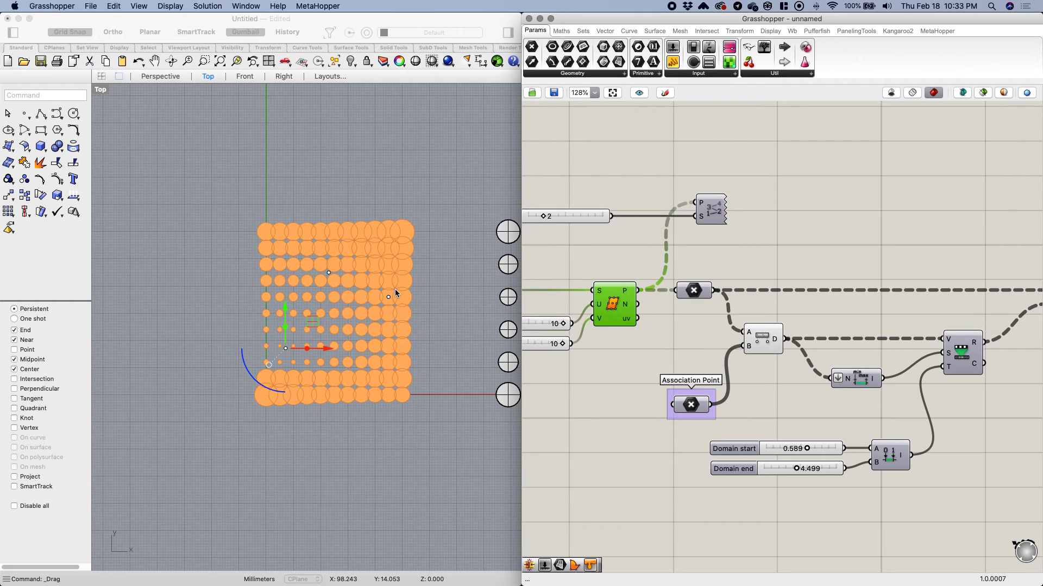
left_click(329, 273)
left_click_drag(368, 273, 334, 275)
Step: Set the radius remapping domain to start at 0.150 and end at 3.218
right_click_drag(759, 410, 712, 403)
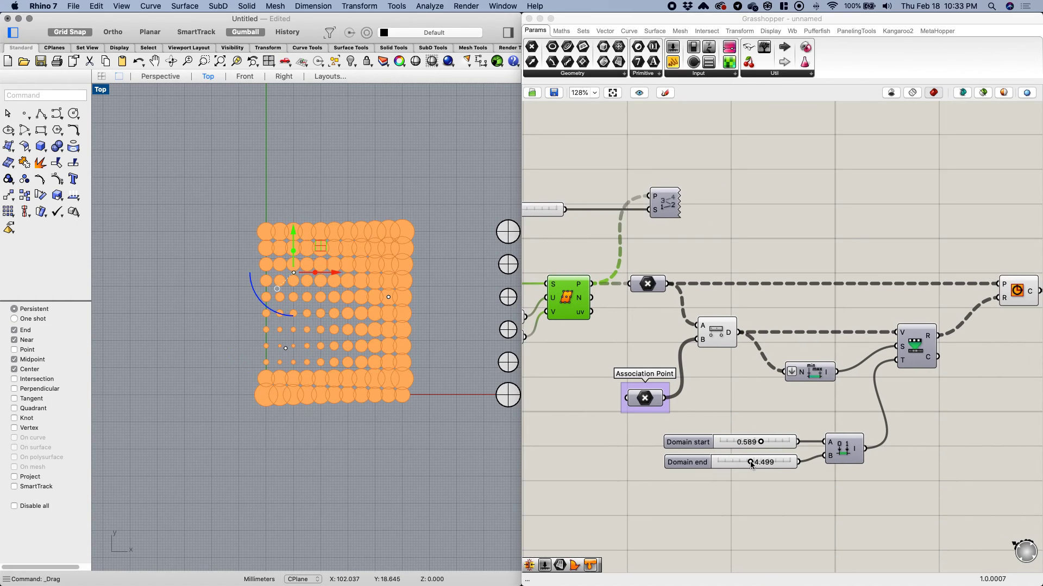
left_click_drag(751, 464, 728, 443)
Step: Add a Polygon component above the Circle component on the Grasshopper canvas
right_click_drag(739, 401, 652, 401)
right_click_drag(856, 391, 739, 404)
left_click(813, 306)
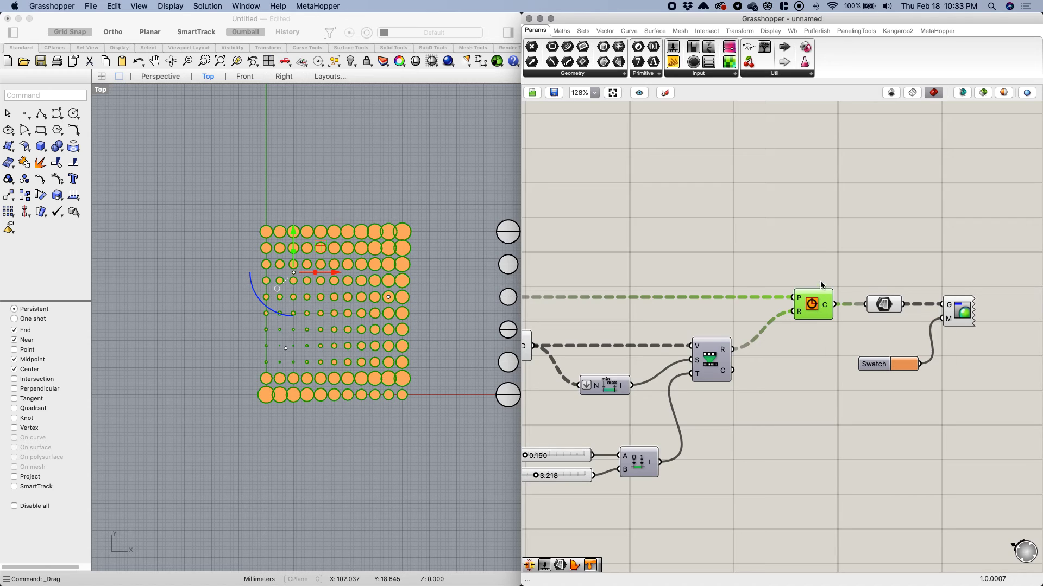
scroll(787, 261, "right", 3)
double_click(753, 238)
type("polyg")
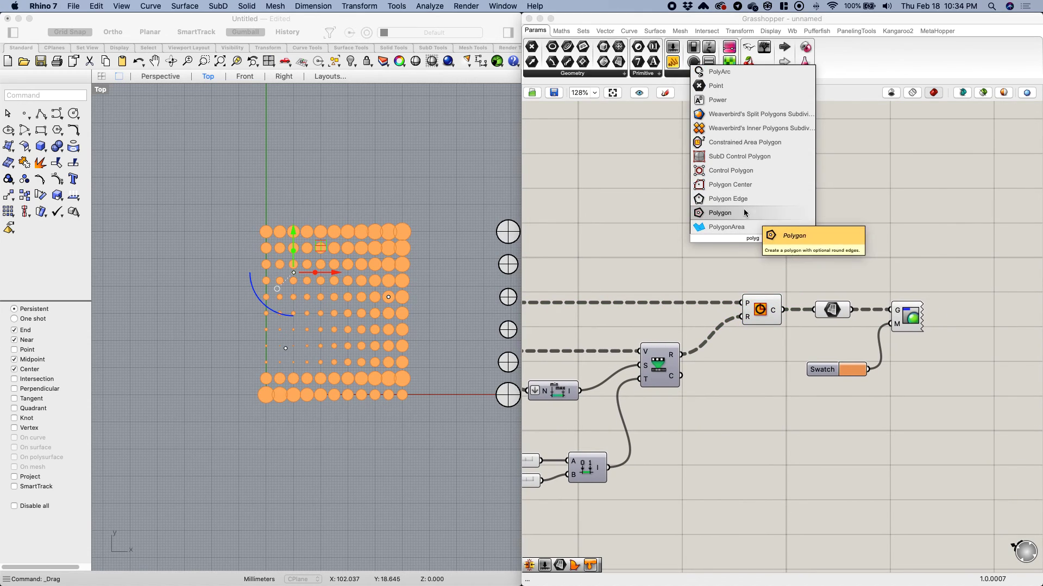
left_click(727, 216)
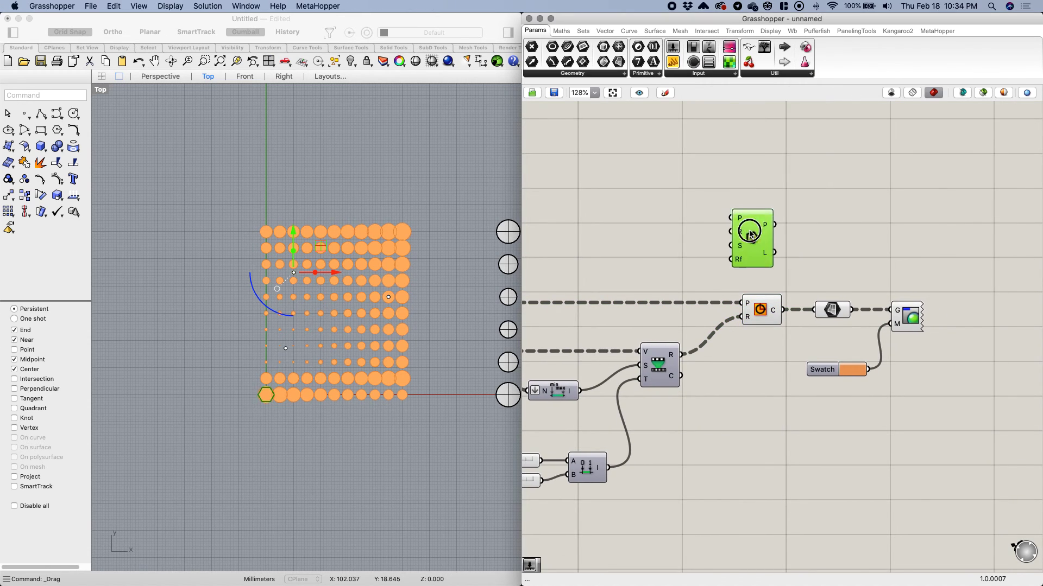
Step: Replace Circle with Polygon by transferring the point and radius wires, feeding its output to the Surface parameter, and placing it in line
right_click_drag(707, 293, 819, 309)
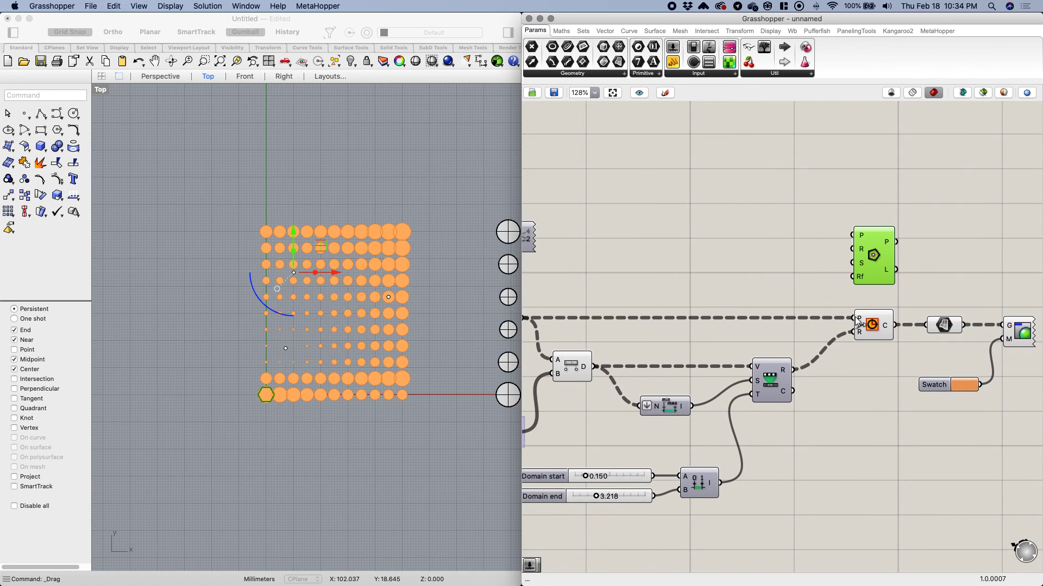
left_click_drag(856, 320, 857, 236, "ctrl+shift")
left_click_drag(856, 337, 874, 457, "ctrl+shift")
left_click_drag(875, 270, 870, 369)
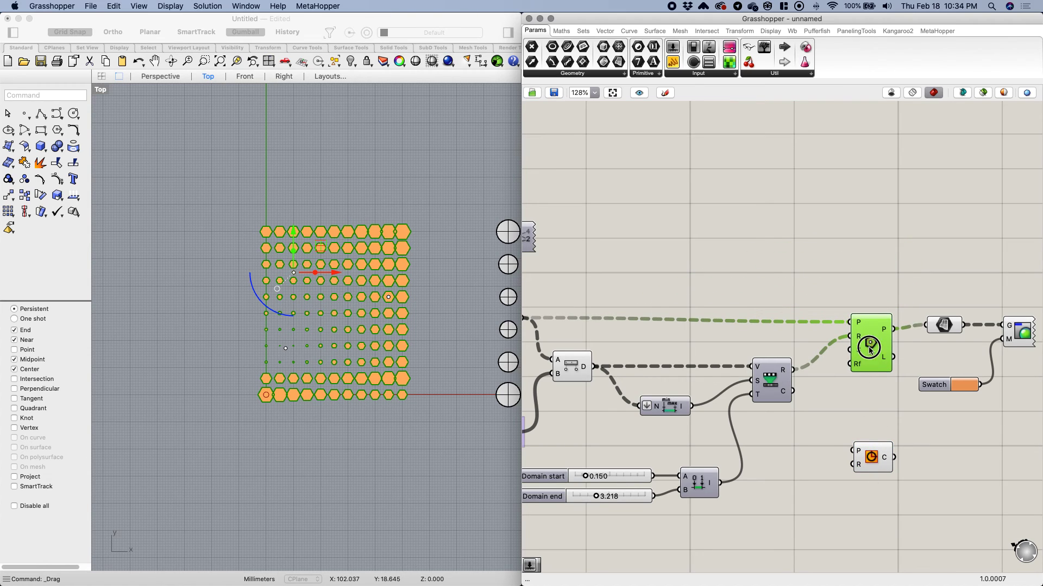
Step: Turn off the preview of the Polygon component and its connected Surface parameter
left_click(858, 383)
left_click(871, 329)
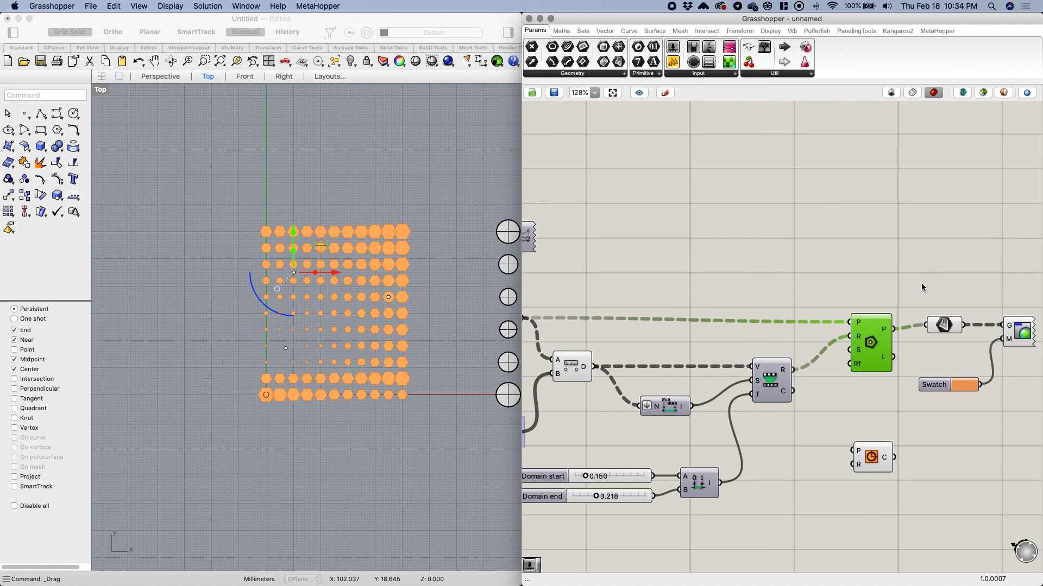
left_click(946, 324)
middle_click(956, 319)
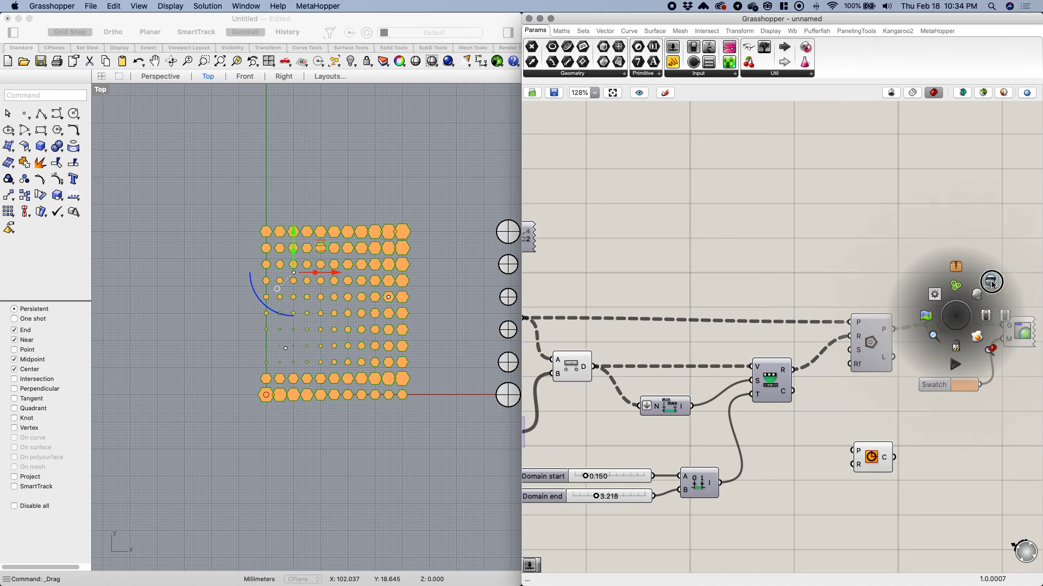
left_click(991, 281)
Step: Change the Colour Swatch from orange to a pinkish red with R 255, G 0, B 73
right_click_drag(956, 287, 916, 275)
left_click_drag(910, 308, 907, 314)
left_click(929, 372)
left_click_drag(957, 426, 940, 391)
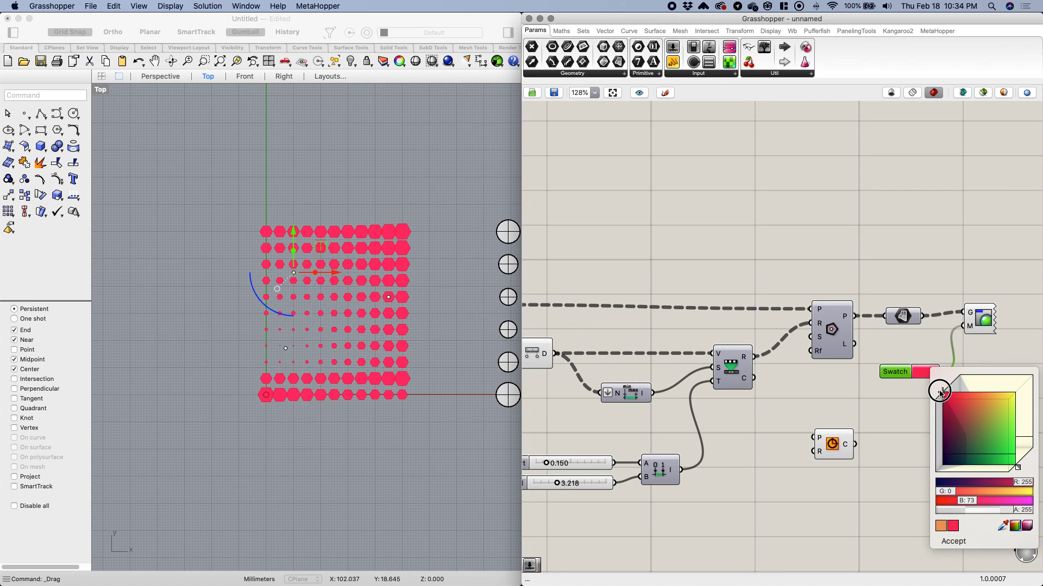
left_click(869, 293)
Step: Delete the two upper attractor points from the Rhino model, keeping only the lower-left one
scroll(415, 297, "up", 4)
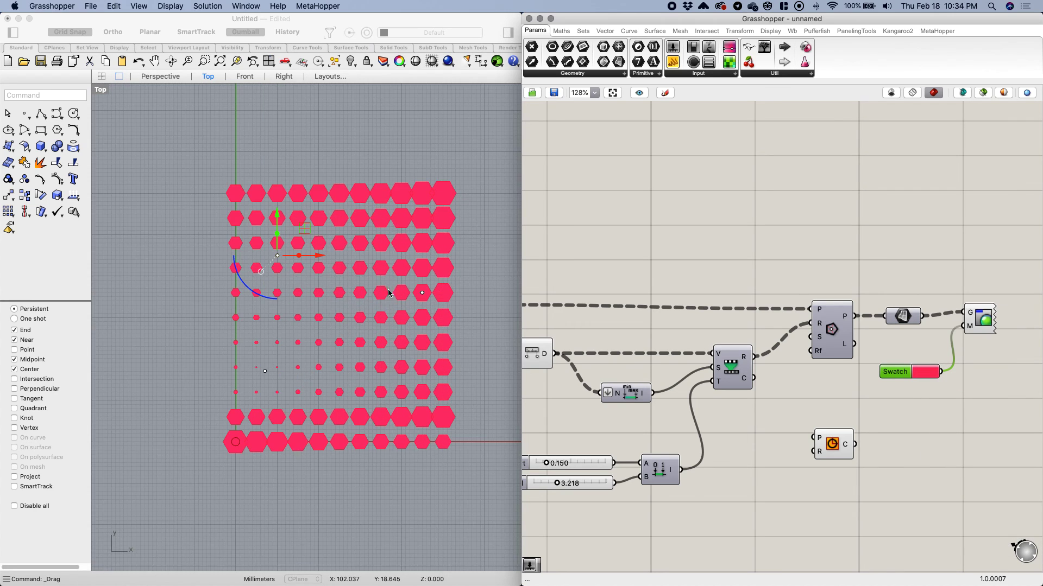
right_click_drag(436, 345, 463, 327)
left_click_drag(463, 328, 229, 204)
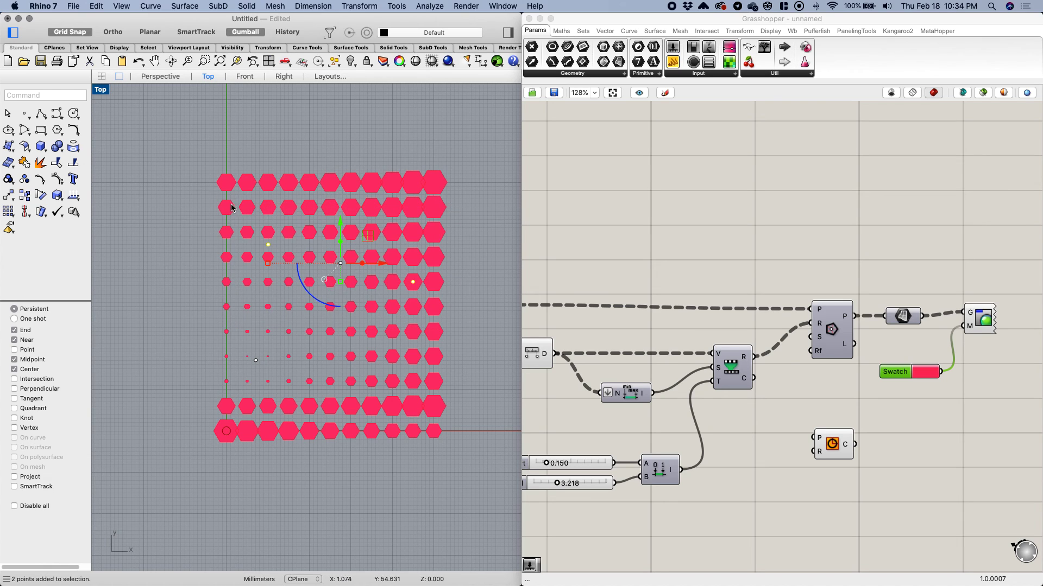
key("Delete")
Step: Reassign the Association Point parameter to the single remaining attractor point in the Rhino model
left_click(255, 360)
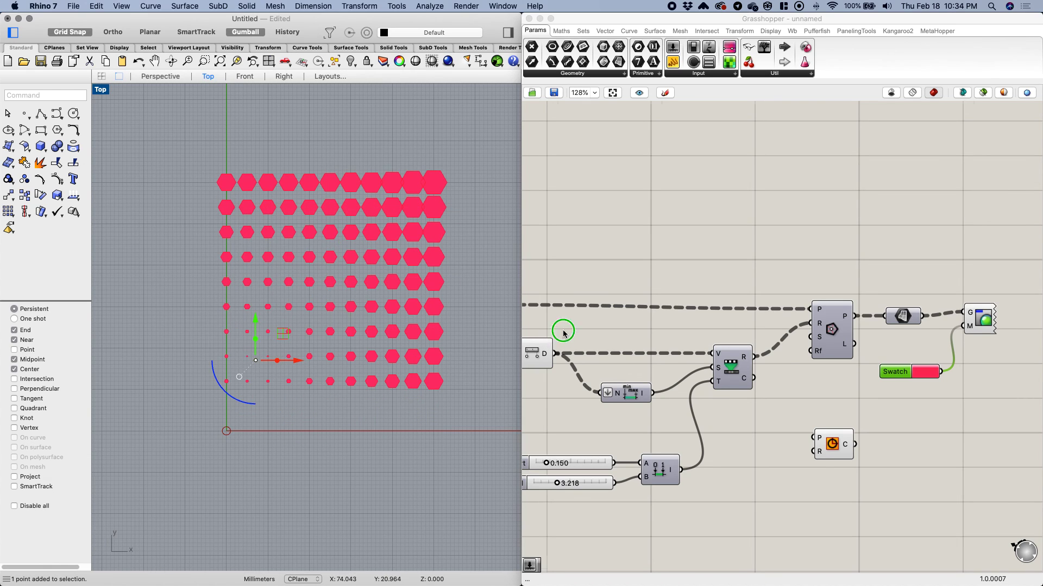
right_click(692, 386)
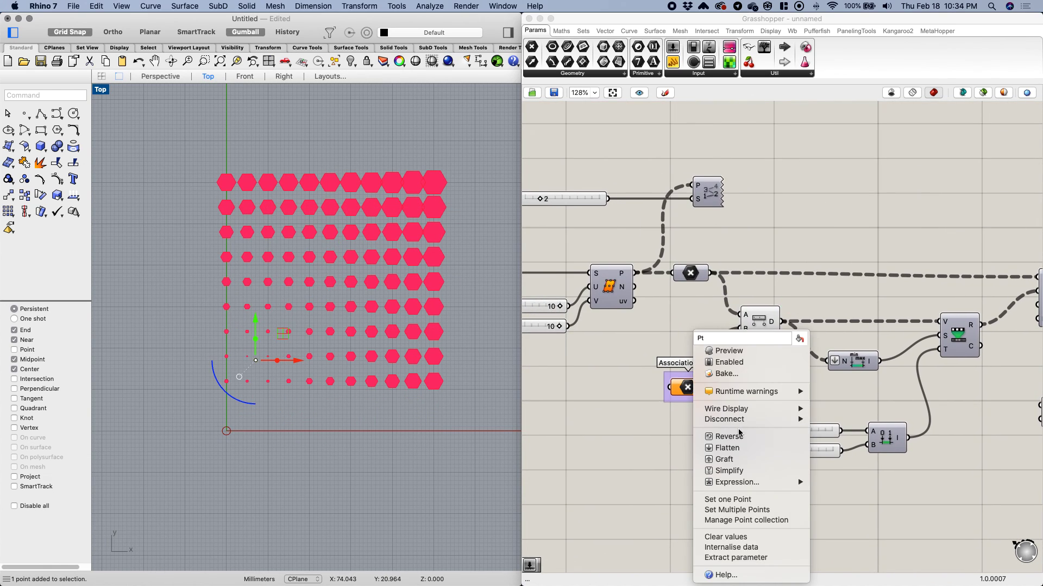
left_click(744, 501)
left_click(256, 360)
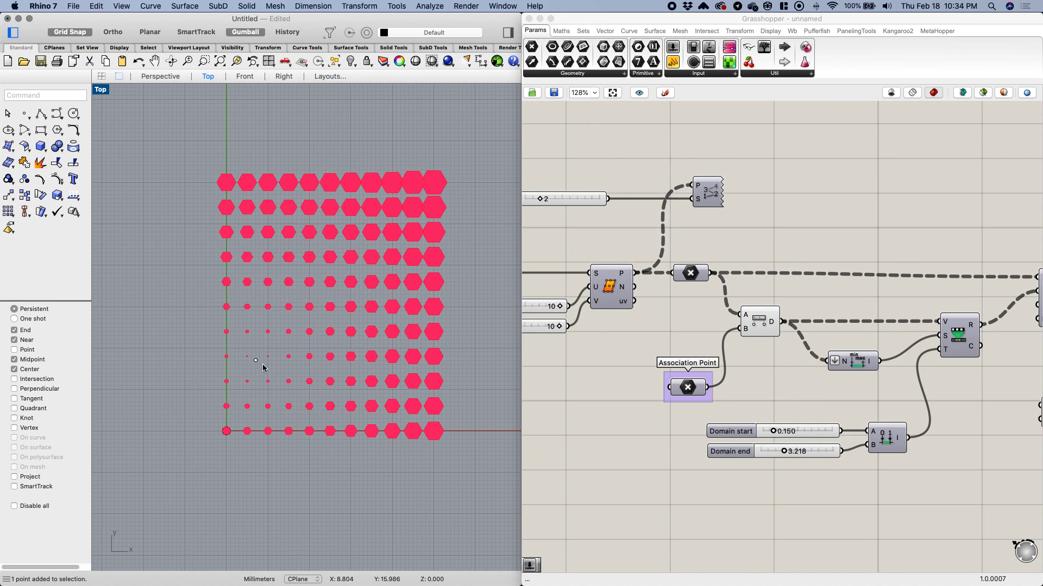
Step: Move the attractor point rightward and up into the upper-right area of the hexagon grid
left_click(256, 360)
left_click_drag(289, 360, 363, 363)
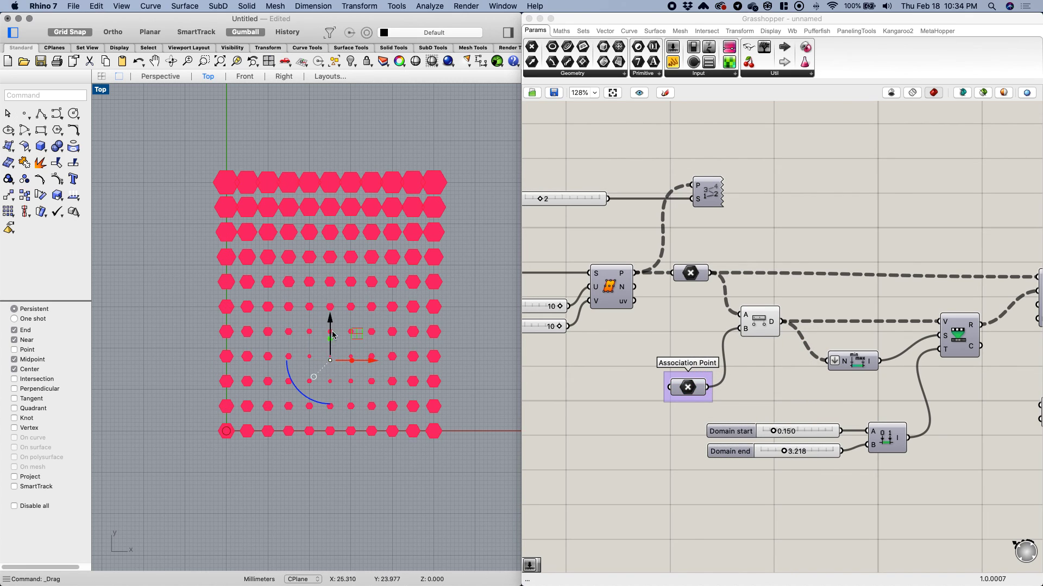
left_click_drag(330, 319, 324, 228)
left_click_drag(361, 266, 409, 265)
scroll(409, 265, "right", 5)
left_click(394, 331)
scroll(326, 329, "down", 2)
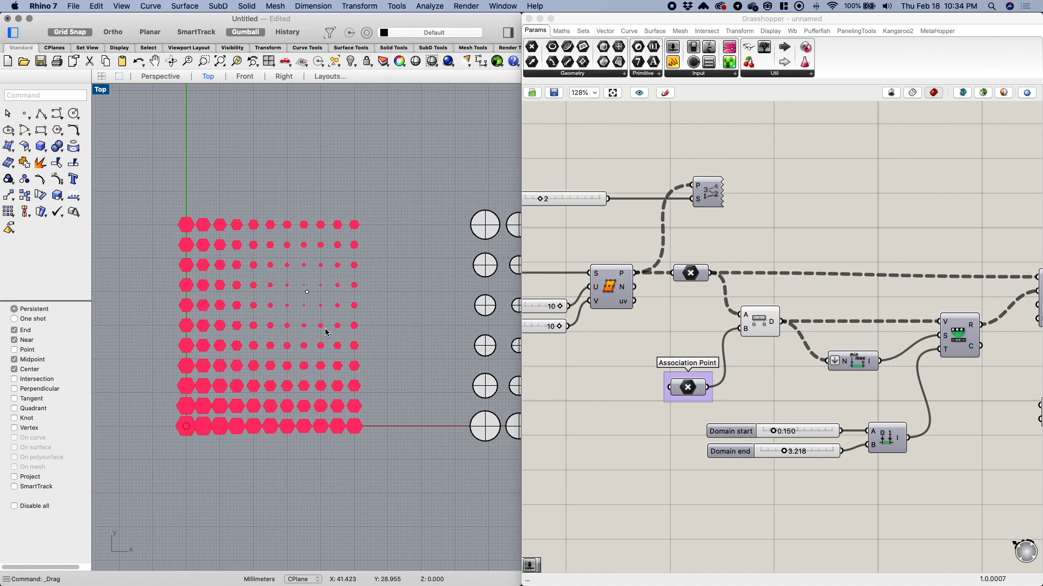
right_click_drag(336, 349, 323, 308)
Step: Add a number slider with value 5 and connect it to the Polygon component's Segments input
right_click_drag(611, 425, 529, 412)
right_click_drag(954, 389, 822, 366)
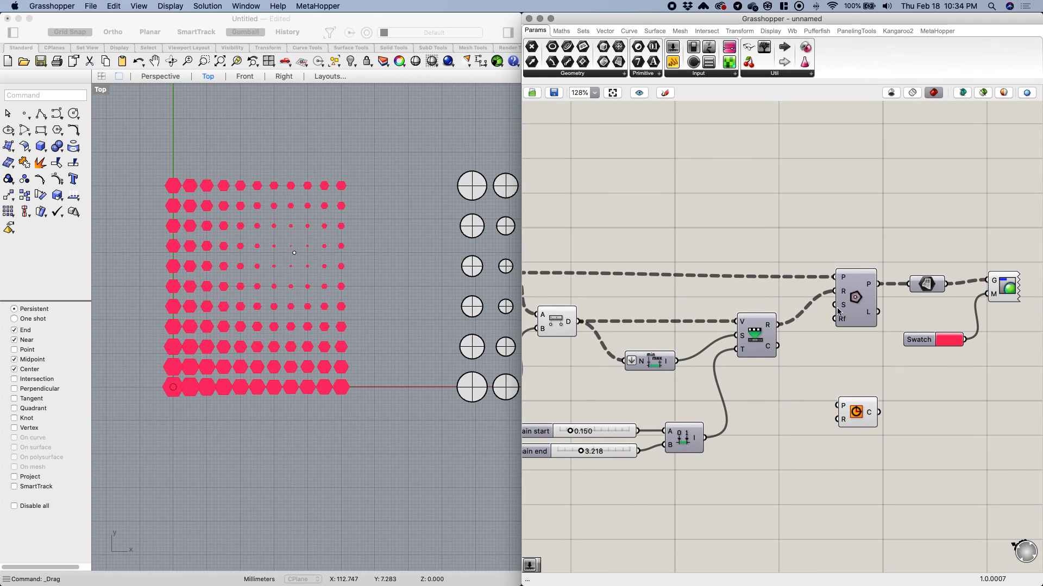
double_click(827, 349)
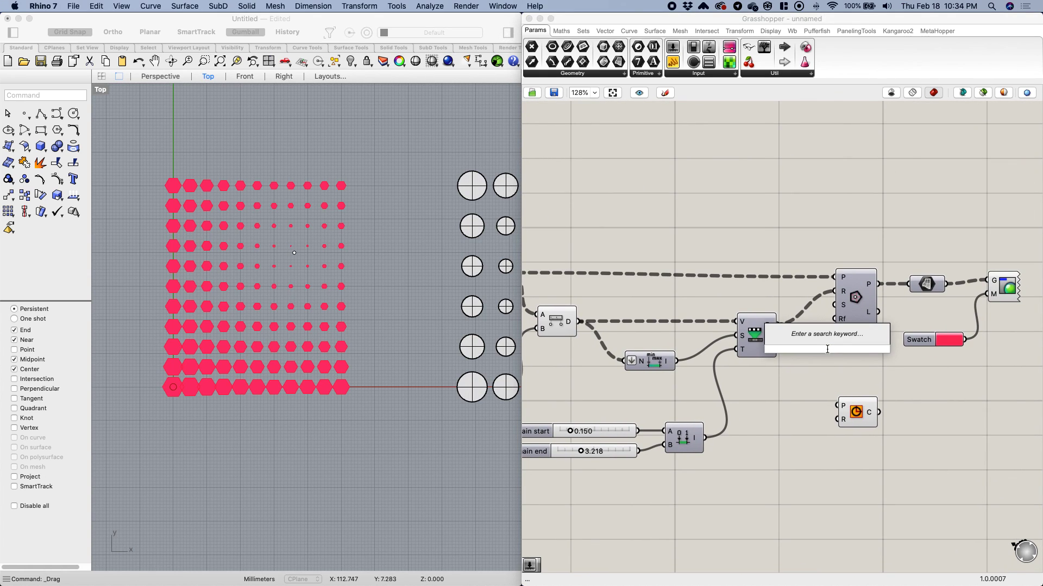
type("5")
key("Return")
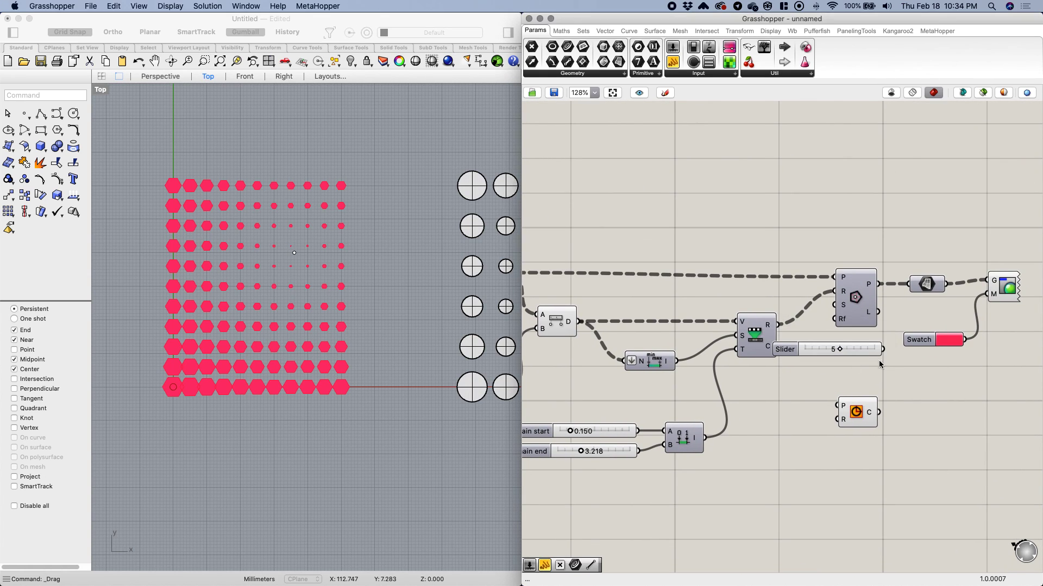
left_click_drag(882, 350, 835, 305)
Step: Place the Segments slider above the point wire, up and to the left of the Polygon component, and set it to 8
left_click(805, 349)
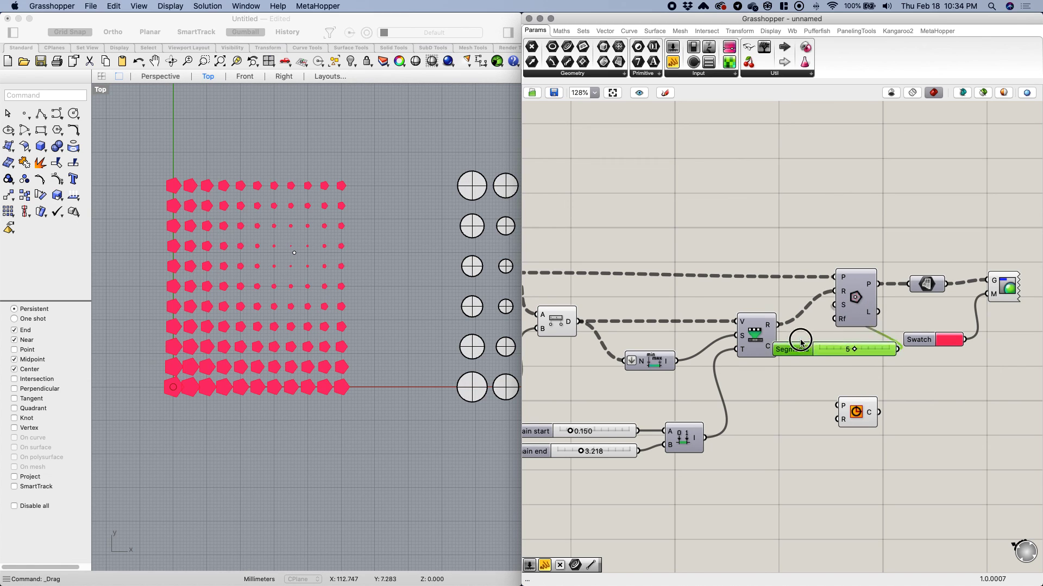
left_click_drag(805, 349, 751, 250)
scroll(216, 375, "up", 3)
left_click(301, 268)
scroll(301, 267, "up", 5)
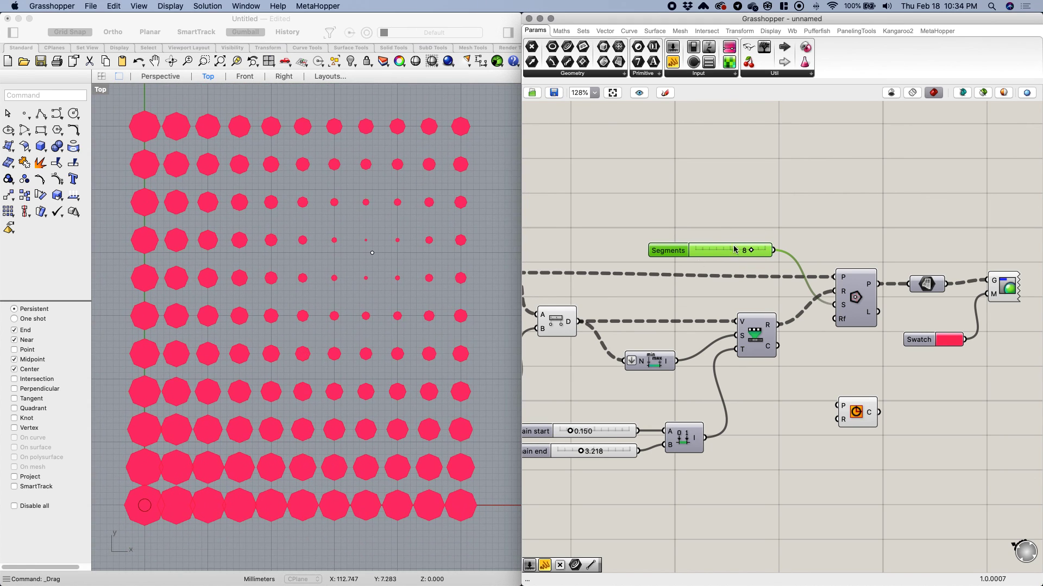
left_click(839, 220)
left_click_drag(862, 295, 860, 292)
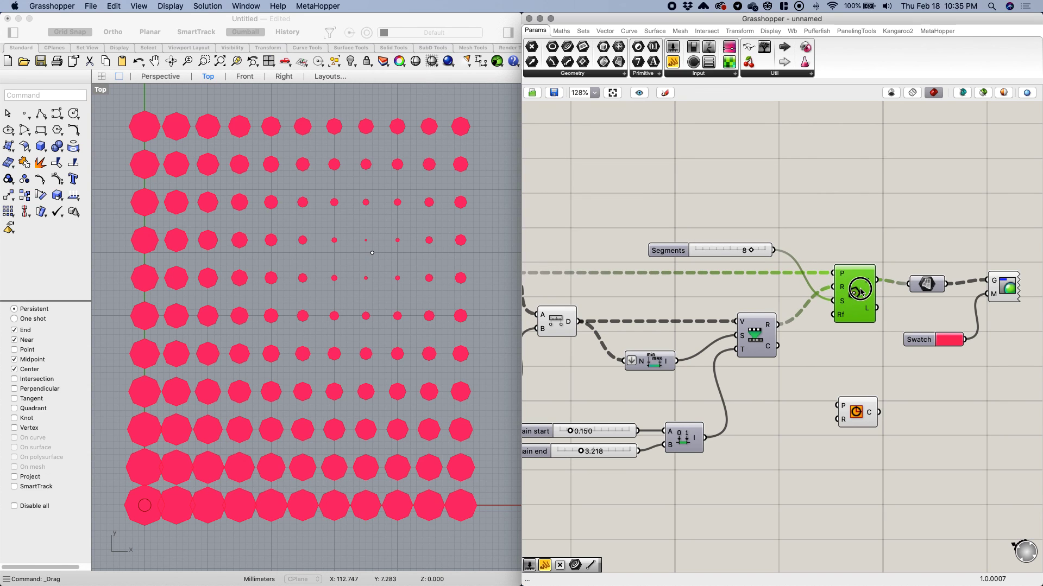
Step: Review the full definition from the surface division through the distance and remapping components to the Polygon output
scroll(836, 188, "down", 3)
right_click_drag(809, 187, 864, 195)
right_click_drag(738, 196, 853, 205)
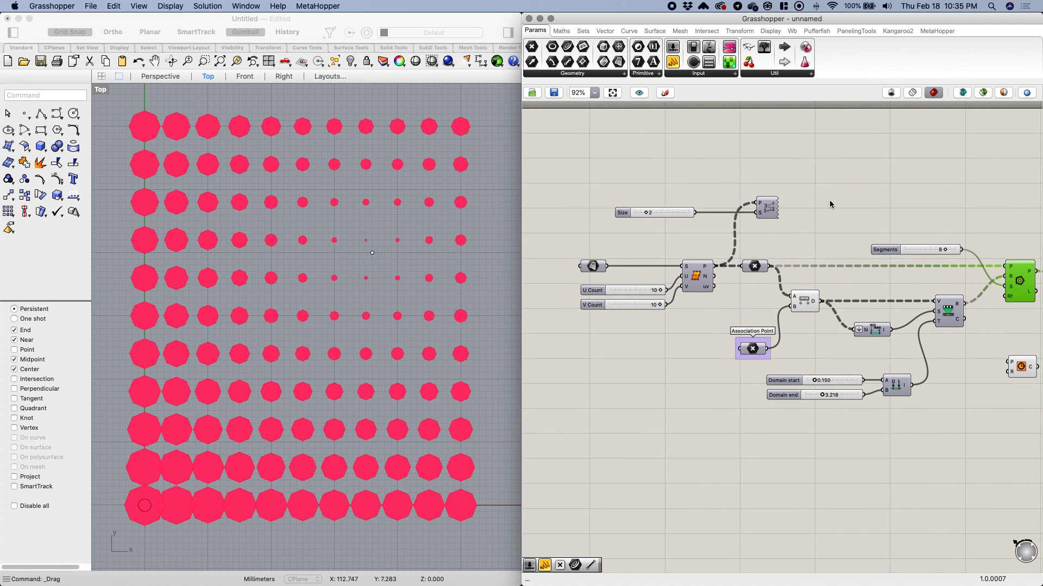
right_click_drag(693, 185, 659, 181)
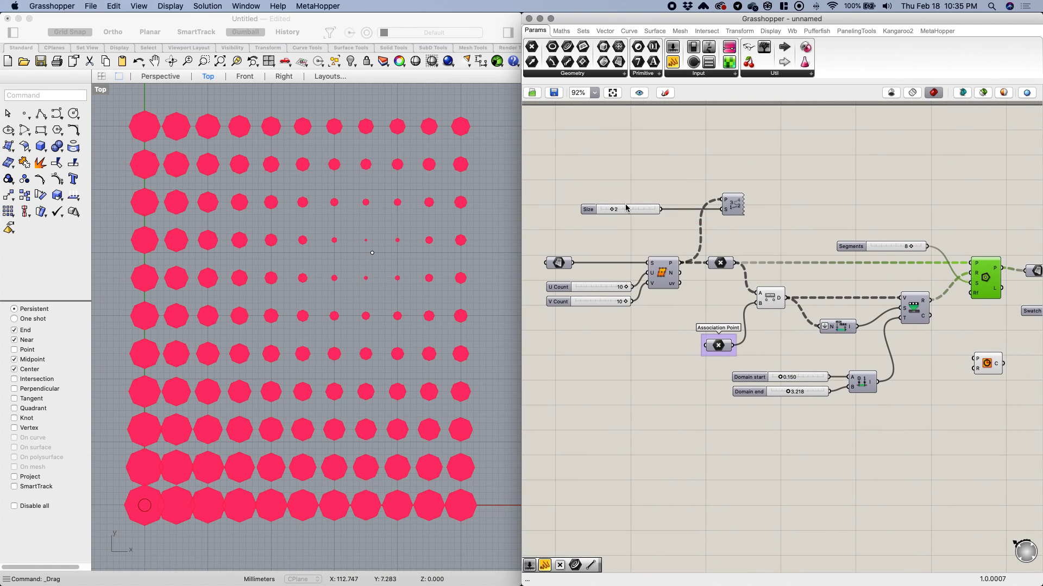
scroll(650, 273, "down", 1)
right_click_drag(765, 307, 708, 297)
left_click(707, 296)
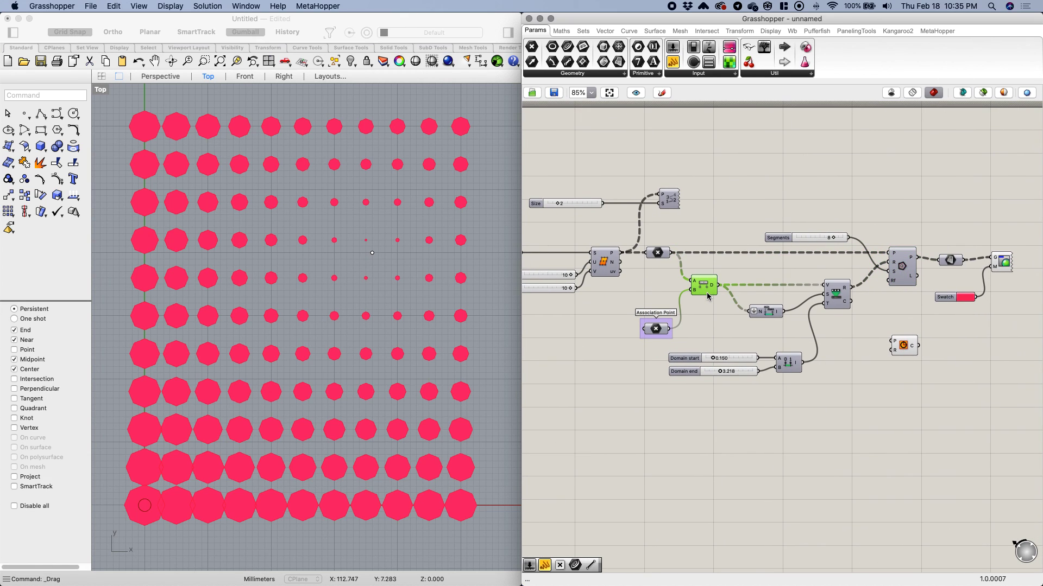